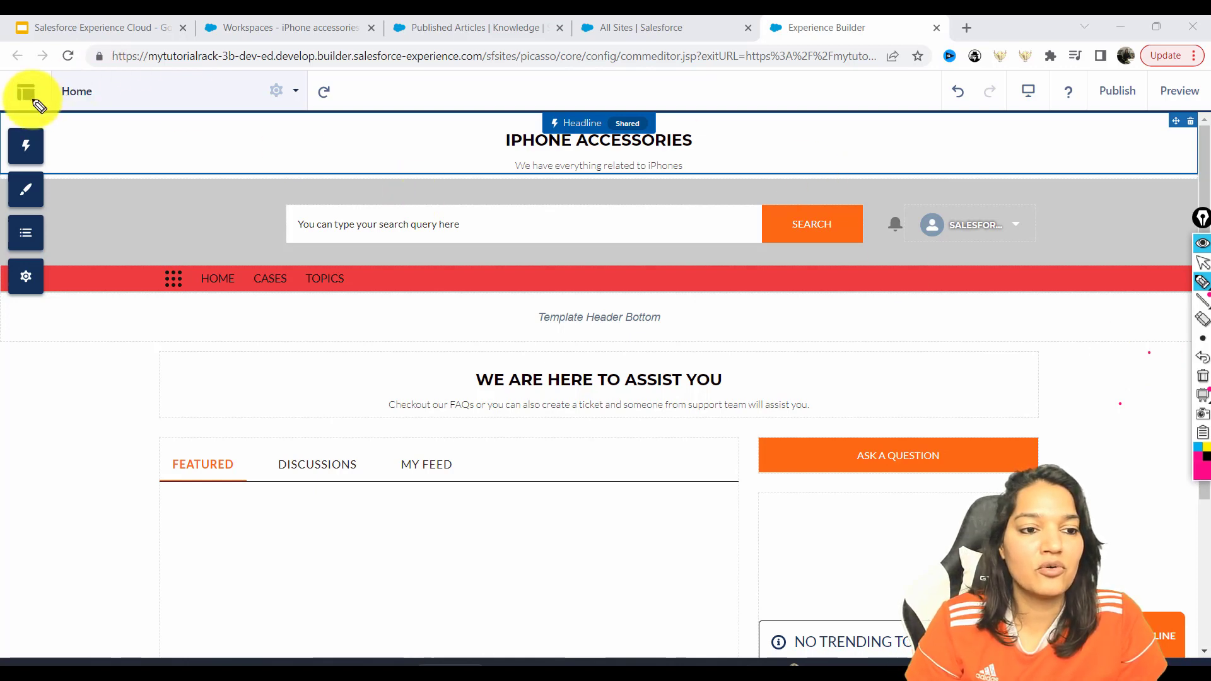
Open the Experience Builder workspace menu for the iPhone Accessories site.
{"action": "left_click", "coordinate": [1202, 262]}
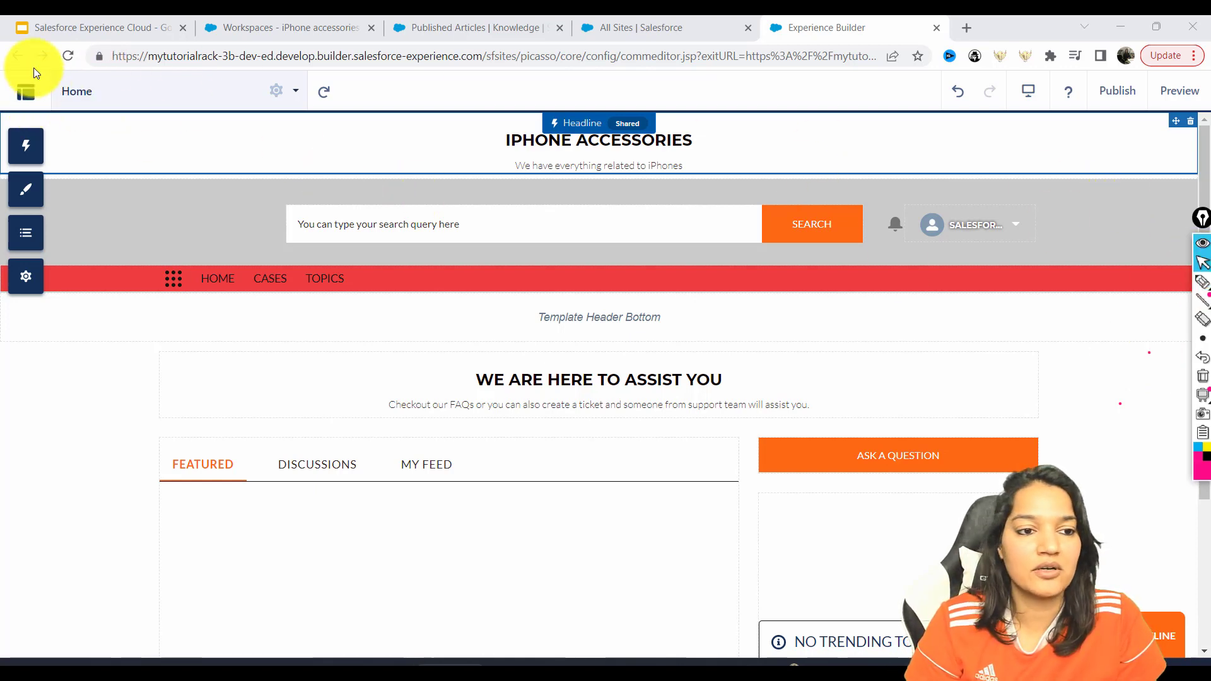
{"action": "left_click", "coordinate": [25, 92]}
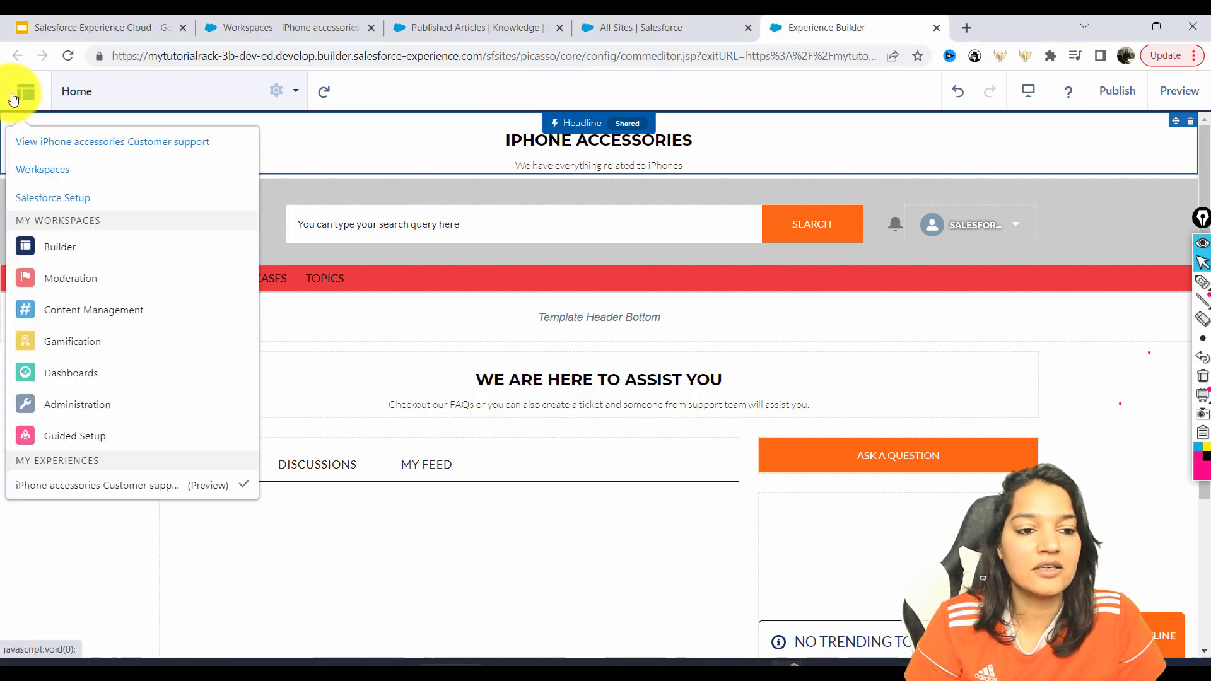
Go to Content Management's Topics page, which shows 0 topics.
{"action": "left_click", "coordinate": [110, 313]}
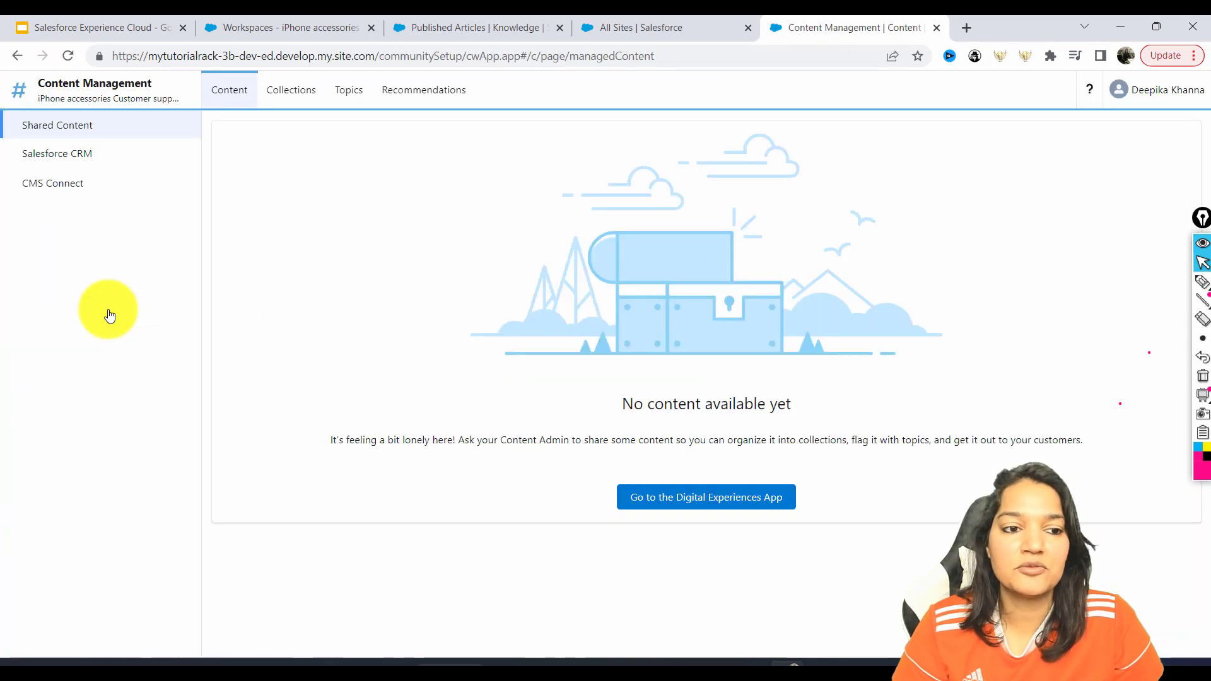
{"action": "left_click", "coordinate": [348, 94]}
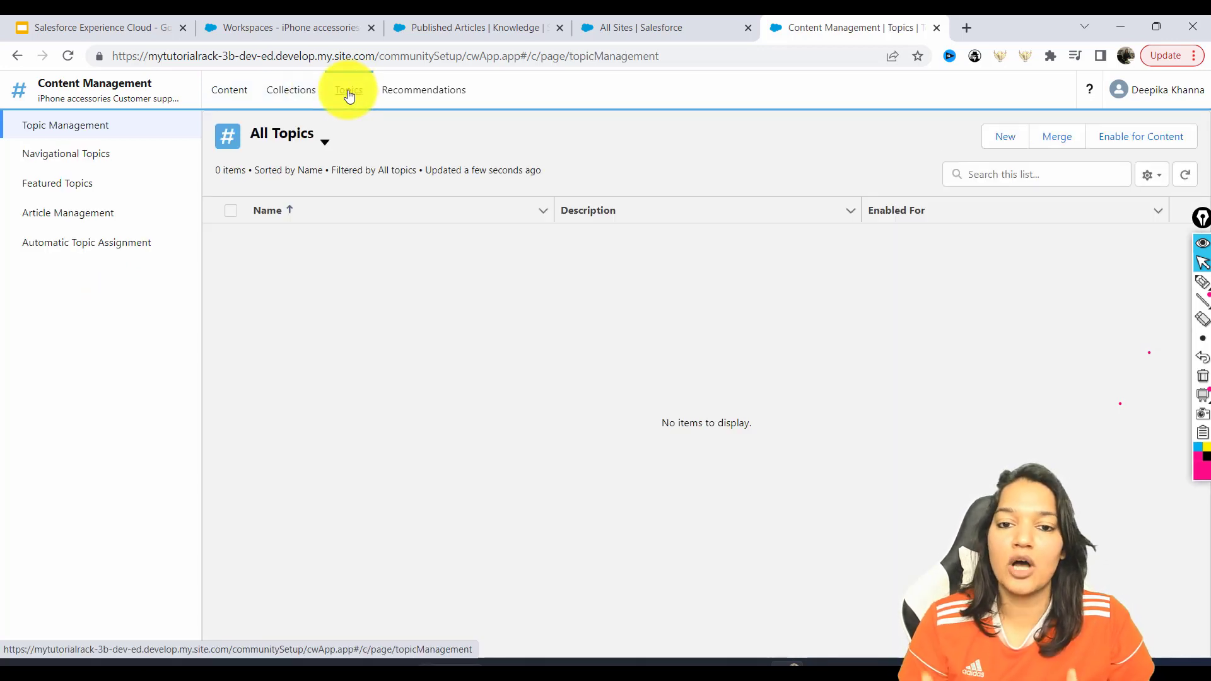
Create the Customer Support and Upcoming Products topics.
{"action": "left_click", "coordinate": [1003, 136]}
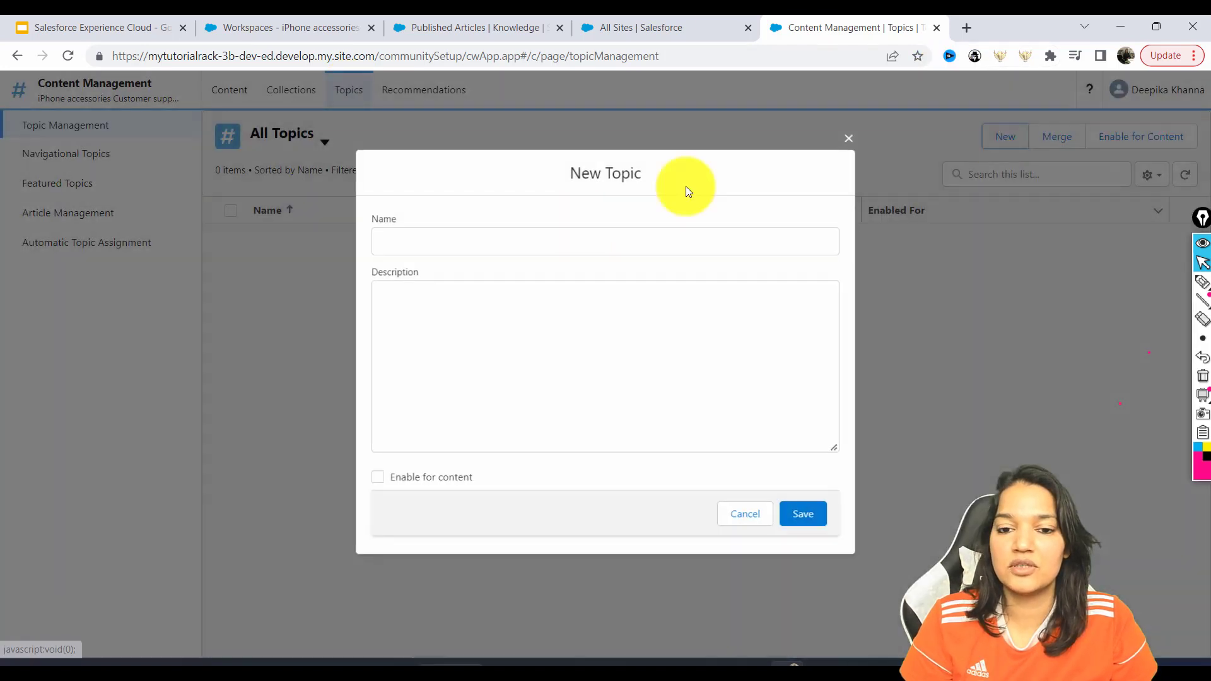
{"action": "left_click", "coordinate": [461, 232]}
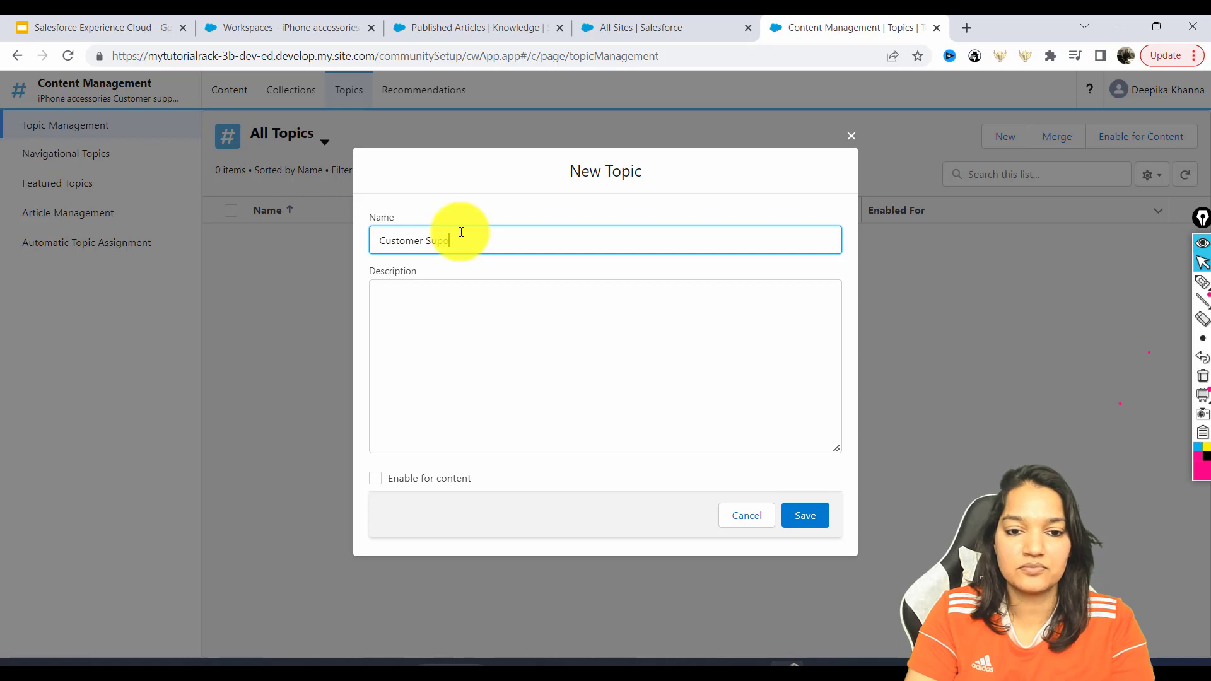
{"action": "left_click", "coordinate": [800, 511]}
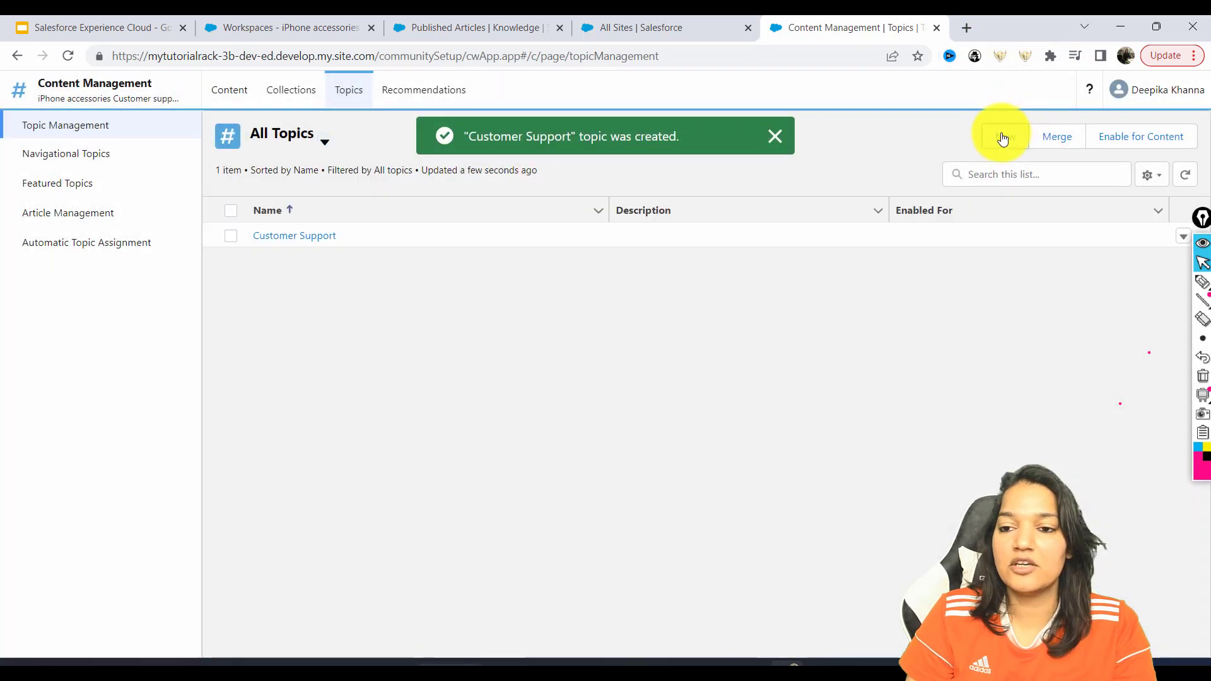
{"action": "left_click", "coordinate": [1003, 136]}
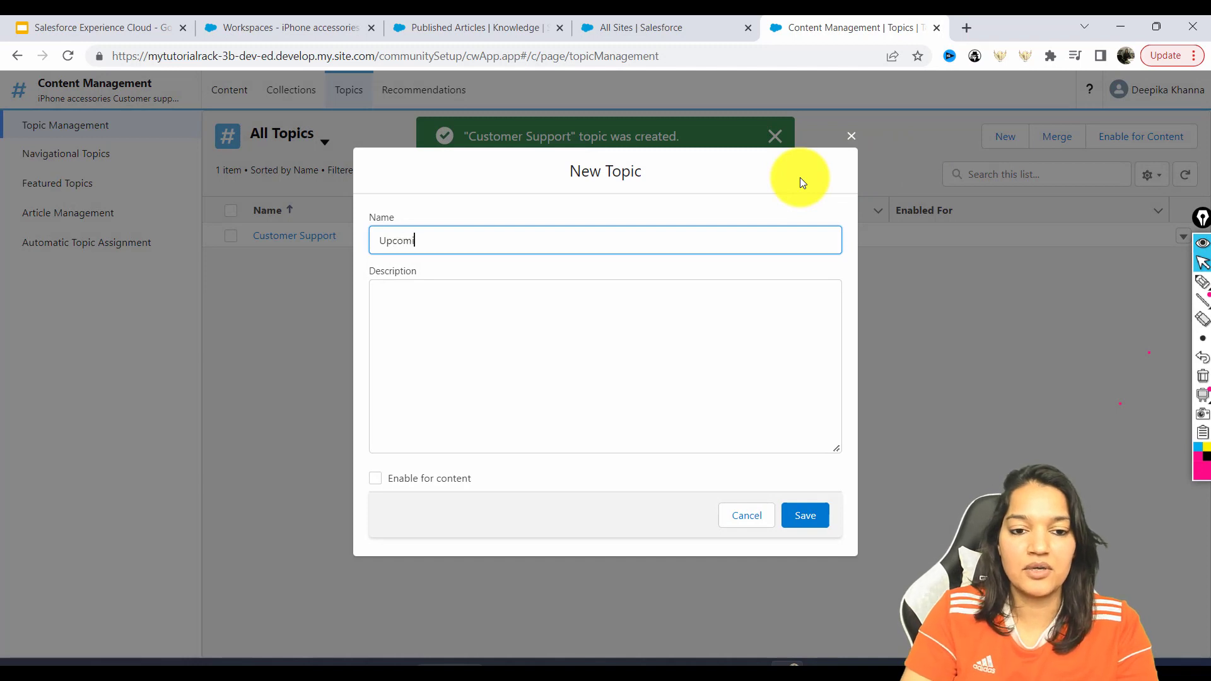
{"action": "type", "text": "Upcoming Products"}
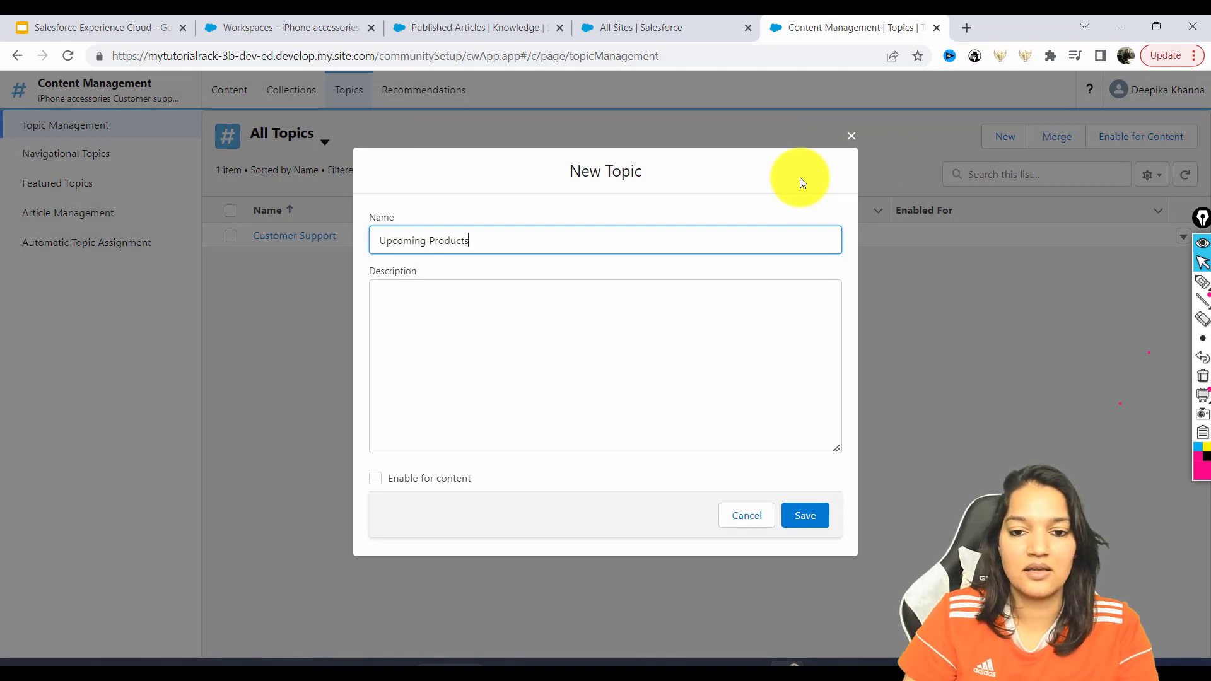
{"action": "left_click", "coordinate": [817, 523]}
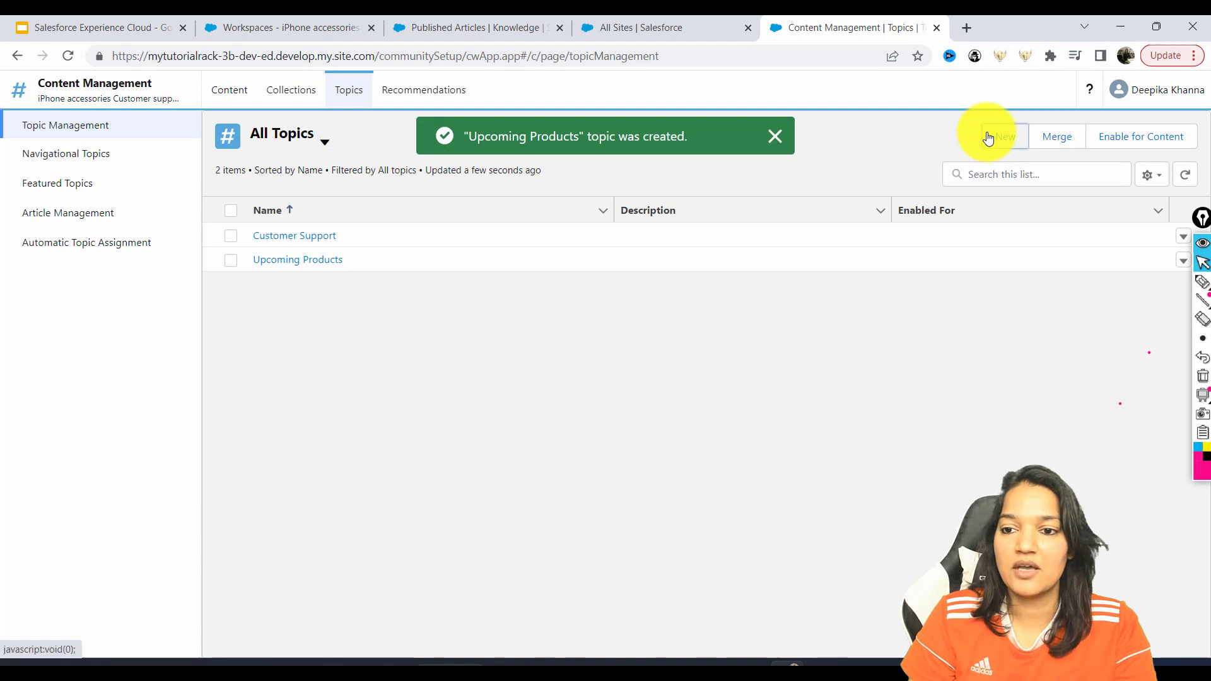
Create the third topic, New Features.
{"action": "left_click", "coordinate": [1004, 137]}
{"action": "left_click", "coordinate": [499, 229]}
{"action": "type", "text": "New Fee"}
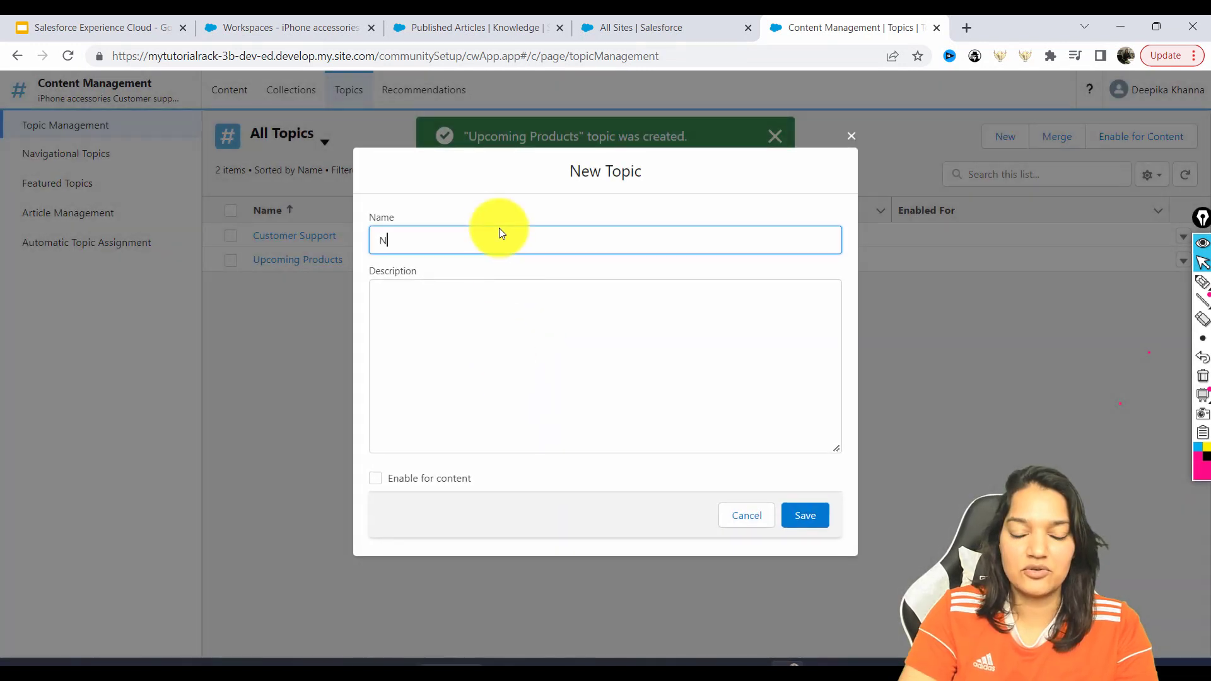
{"action": "key", "text": "BackSpace"}
{"action": "type", "text": "atures"}
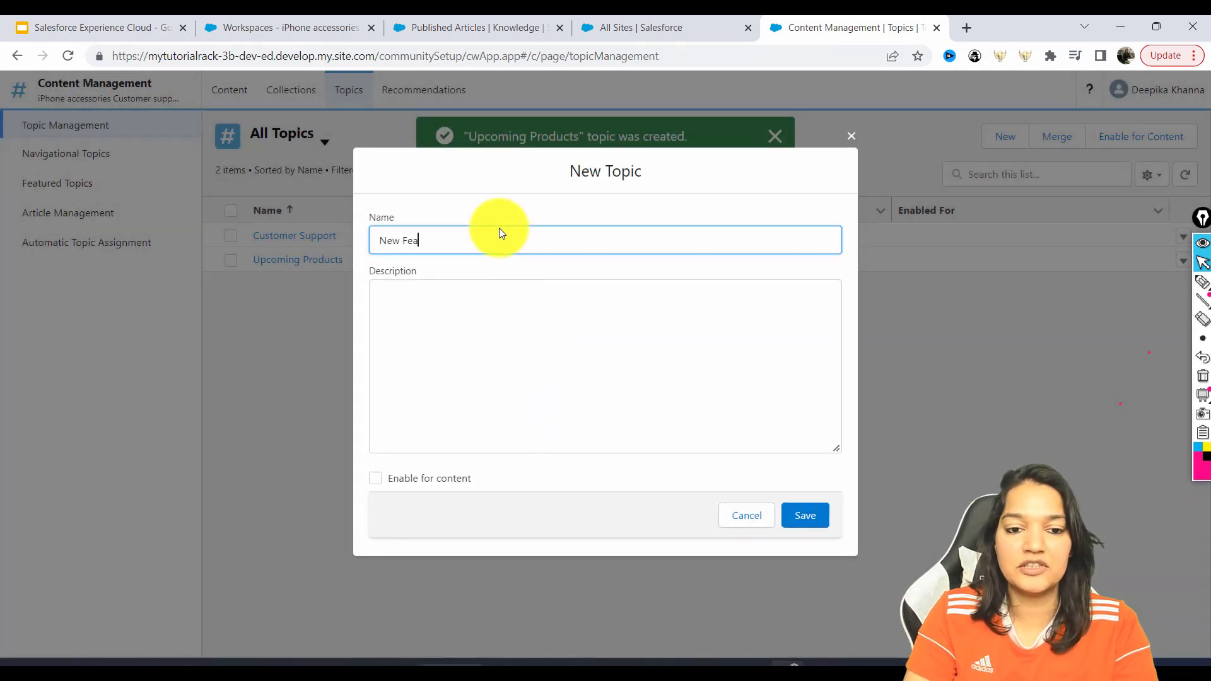
{"action": "left_click", "coordinate": [810, 514]}
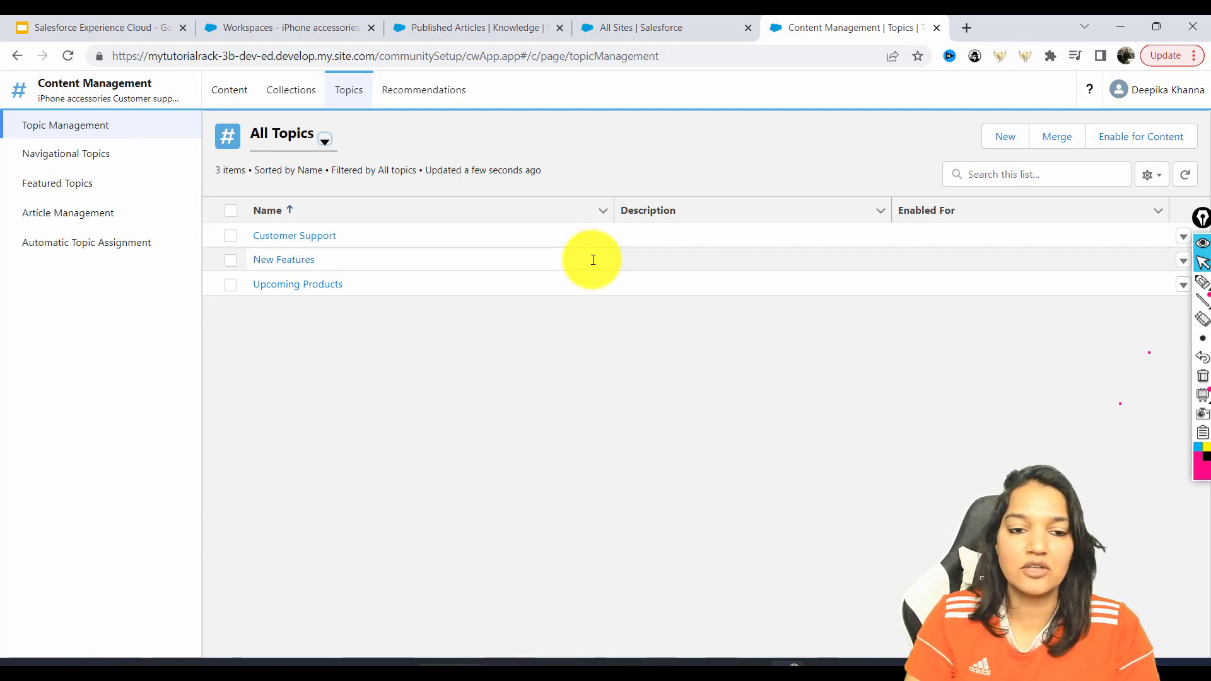
{"action": "left_click", "coordinate": [82, 214]}
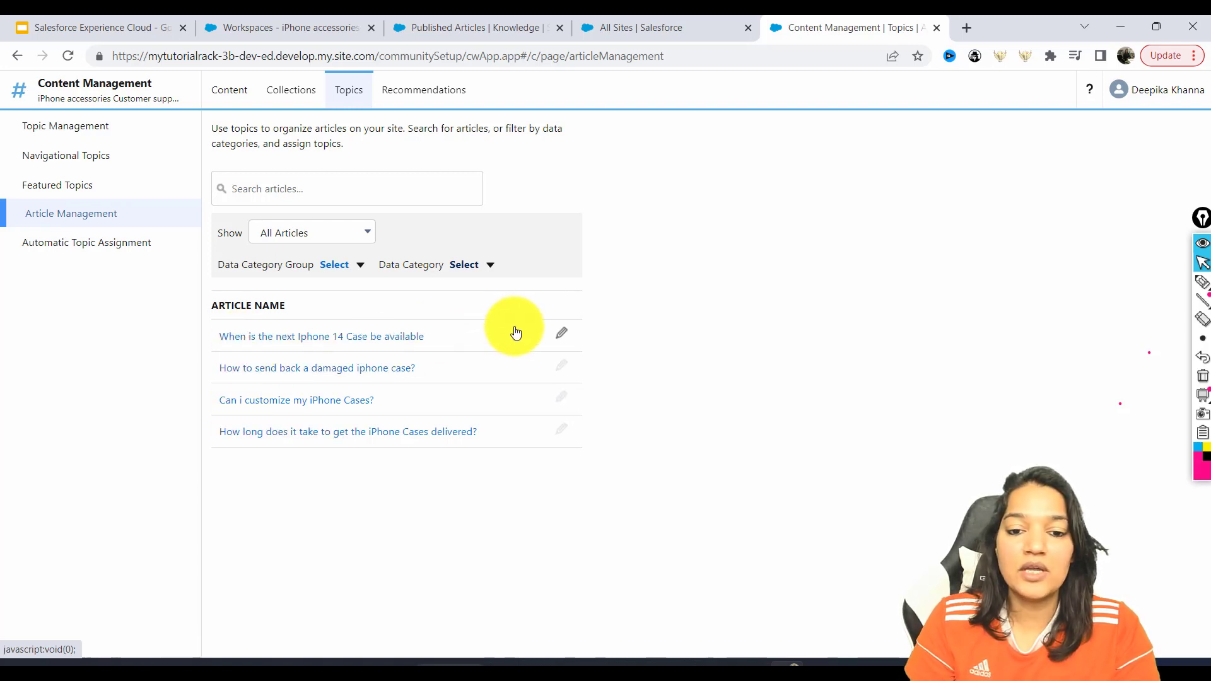
Assign Upcoming Products to the 'When is the next Iphone 14 Case be available' article.
{"action": "left_click", "coordinate": [561, 333]}
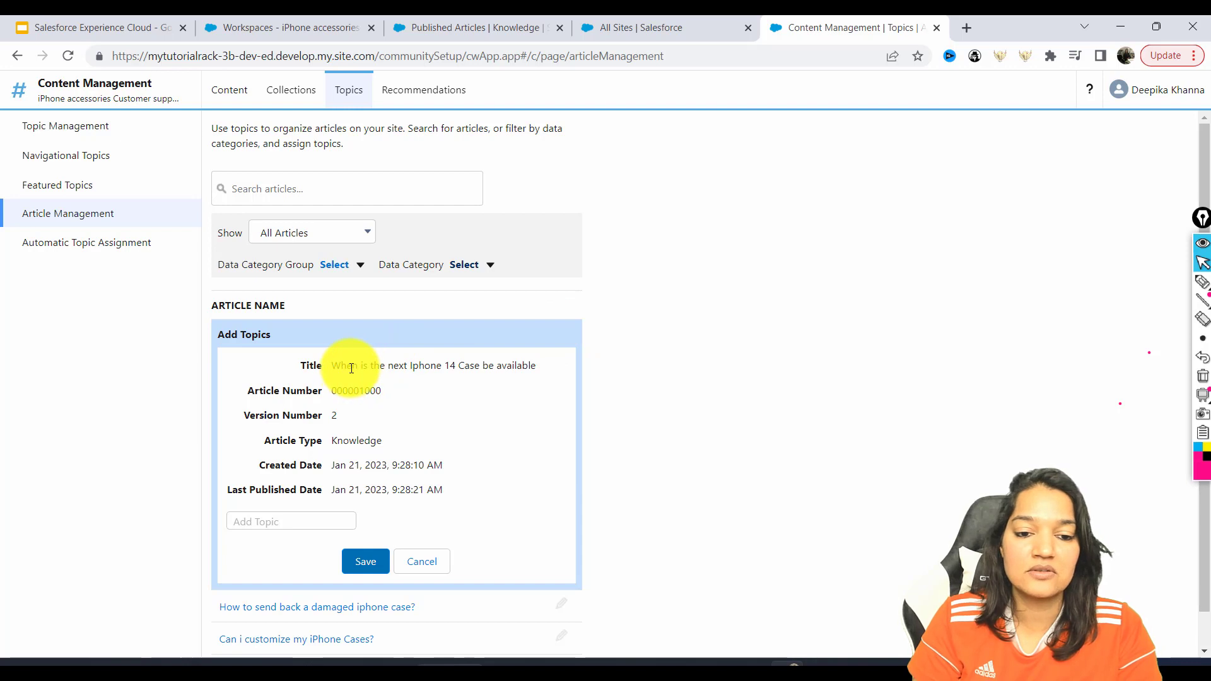
{"action": "left_click_drag", "start_coordinate": [351, 366], "coordinate": [483, 369]}
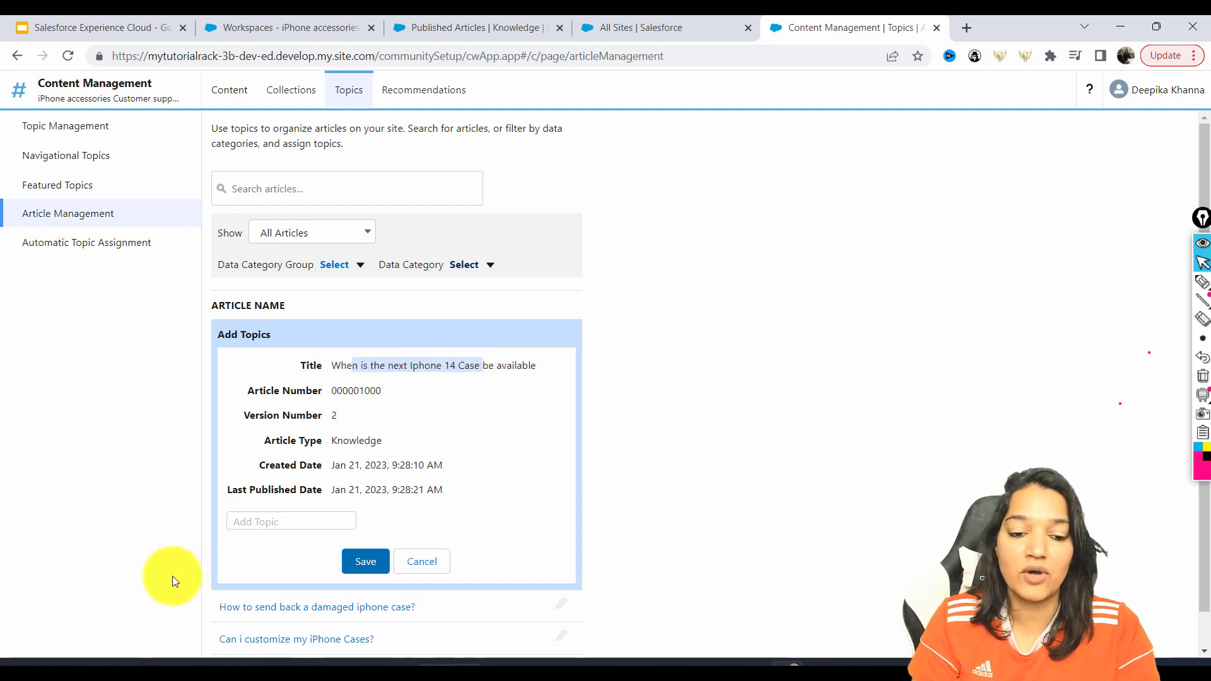
{"action": "left_click", "coordinate": [263, 521]}
{"action": "type", "text": "New"}
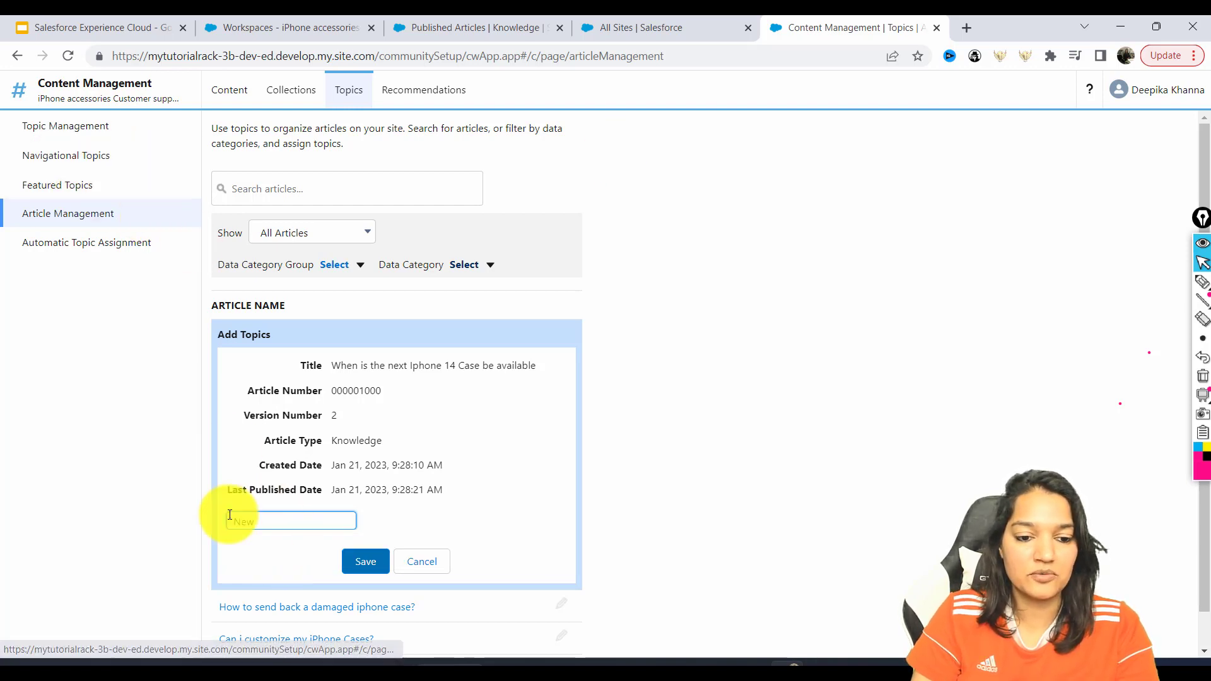
{"action": "type", "text": "P"}
{"action": "key", "text": "BackSpace"}
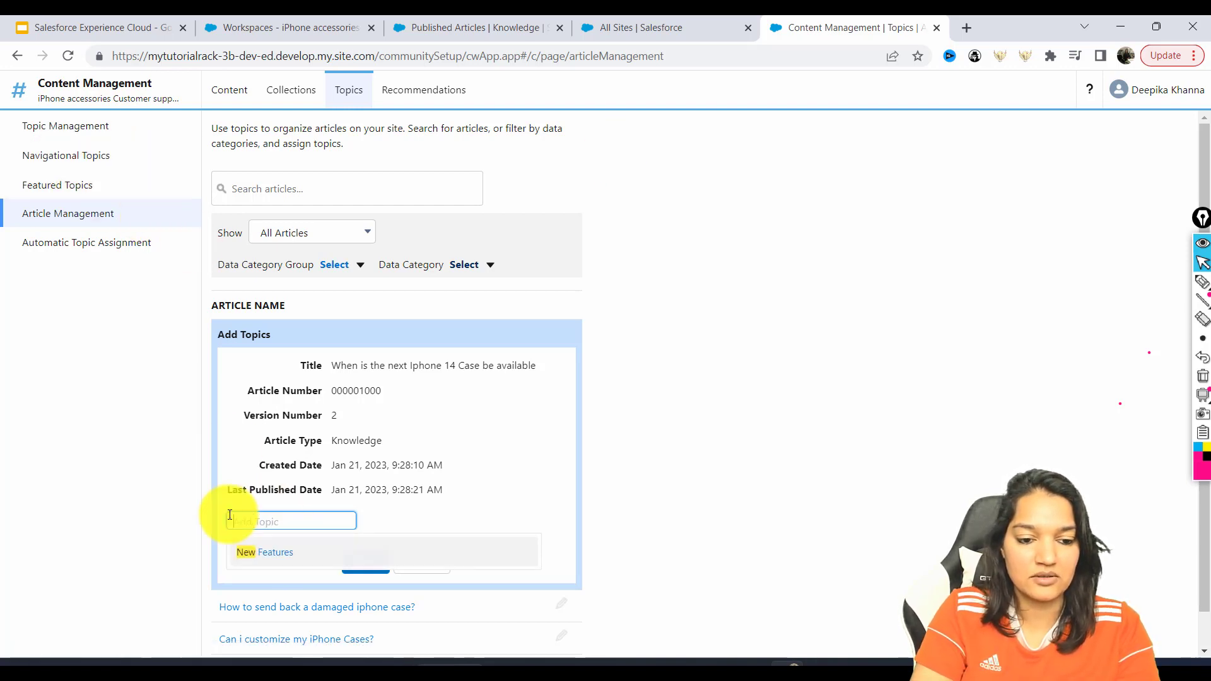
{"action": "type", "text": "Pro"}
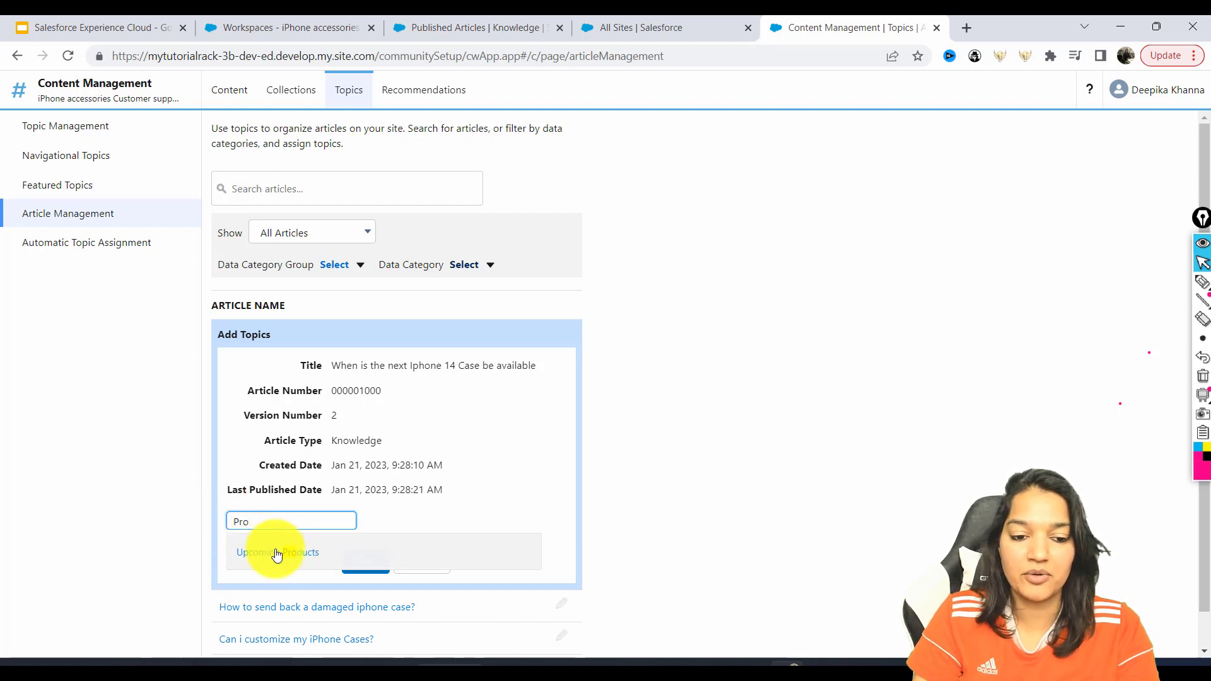
{"action": "left_click", "coordinate": [277, 554]}
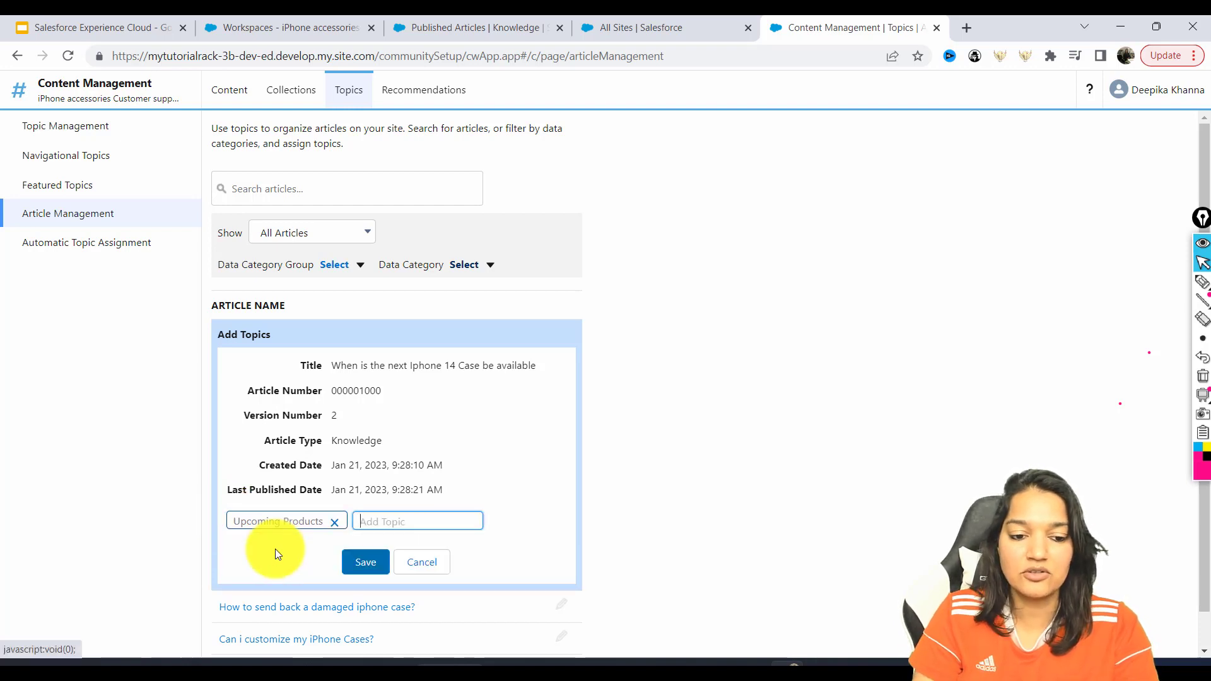
{"action": "left_click", "coordinate": [366, 562]}
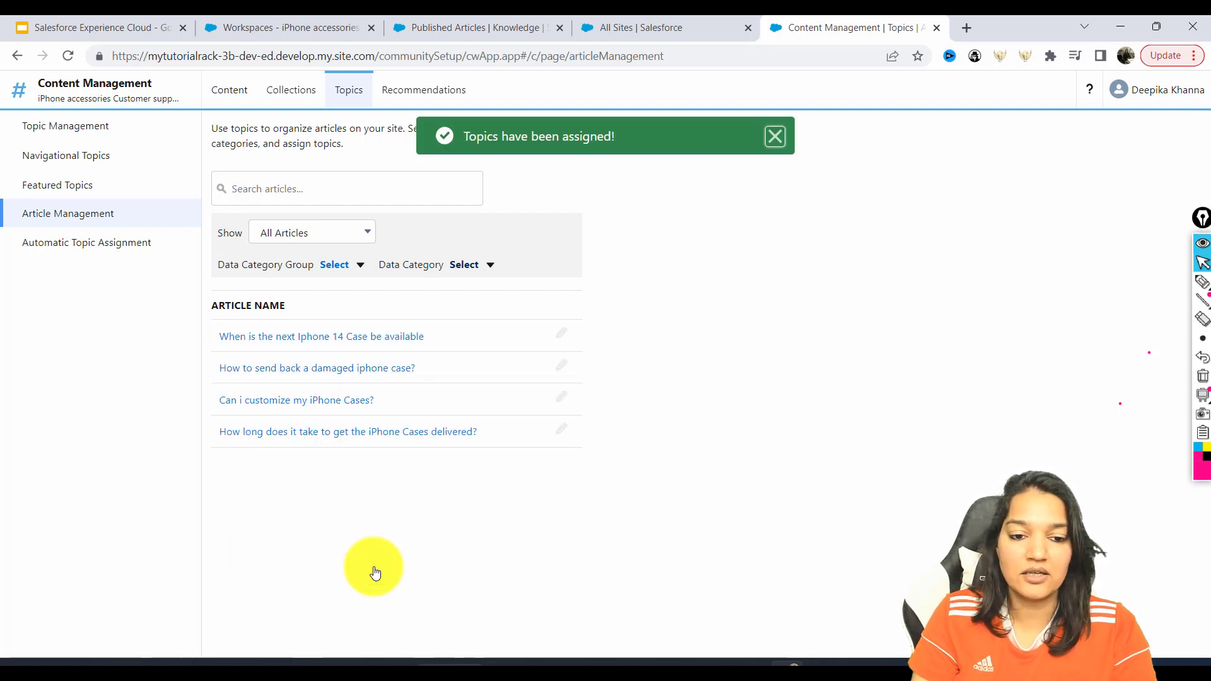
{"action": "left_click", "coordinate": [561, 367]}
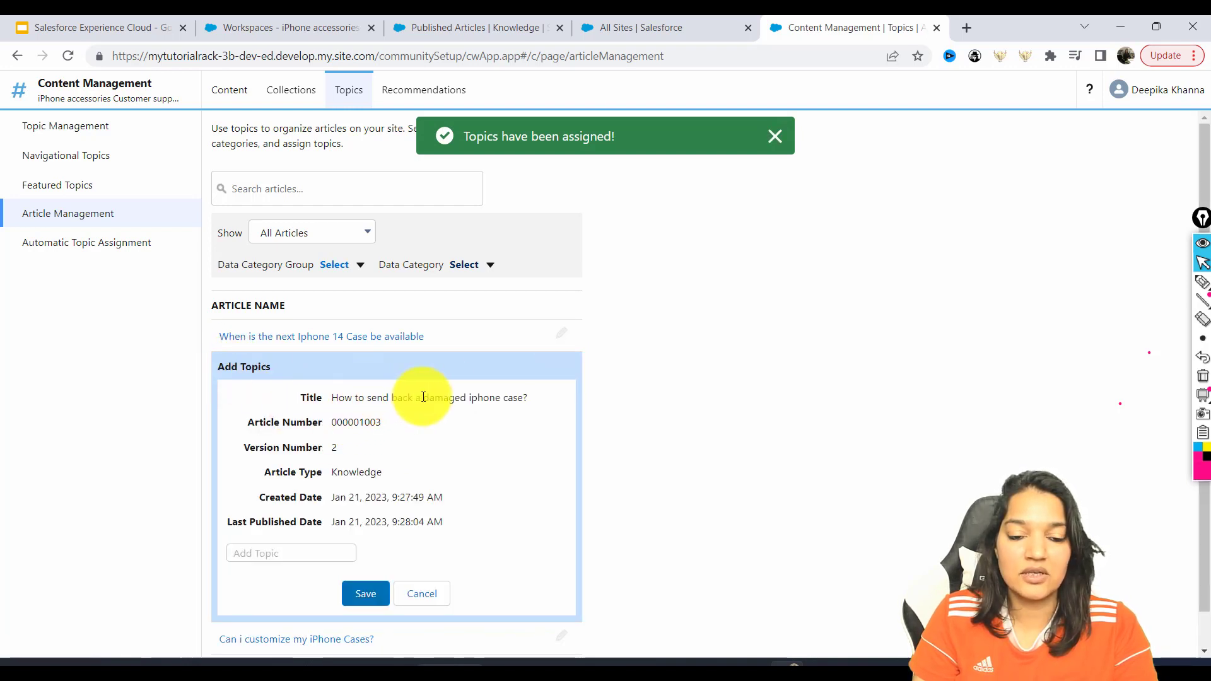
Assign Customer Support to the damaged-case return article.
{"action": "left_click", "coordinate": [255, 553]}
{"action": "type", "text": "cus"}
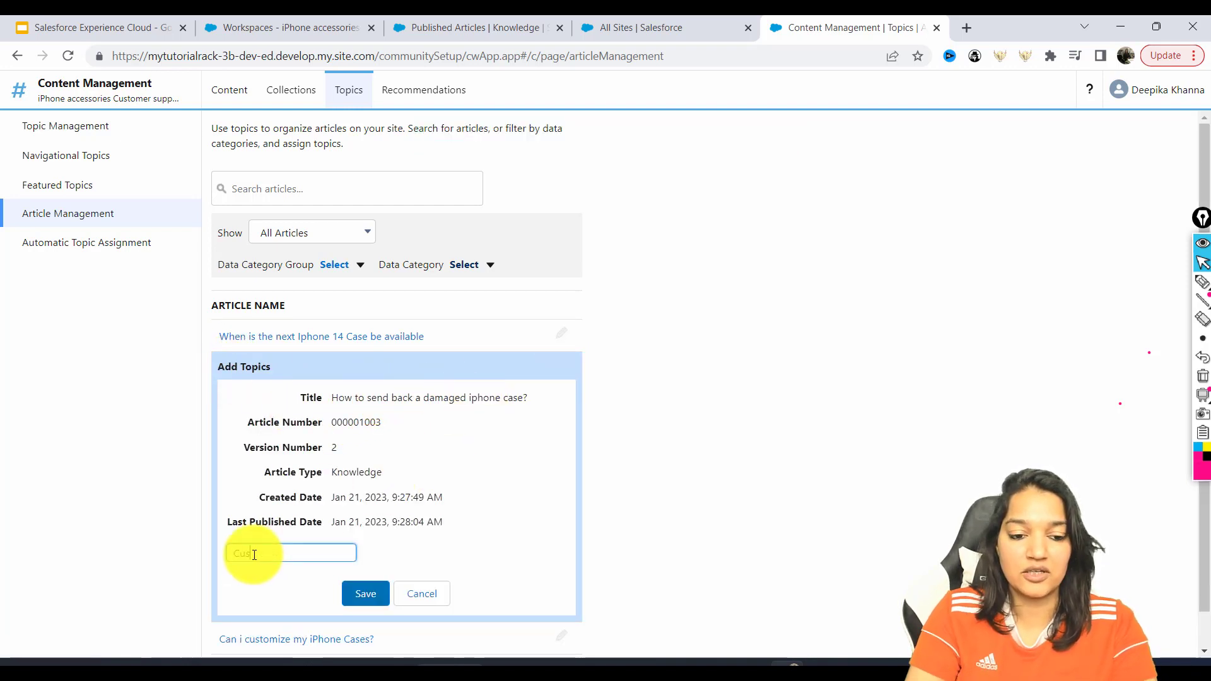
{"action": "type", "text": "om"}
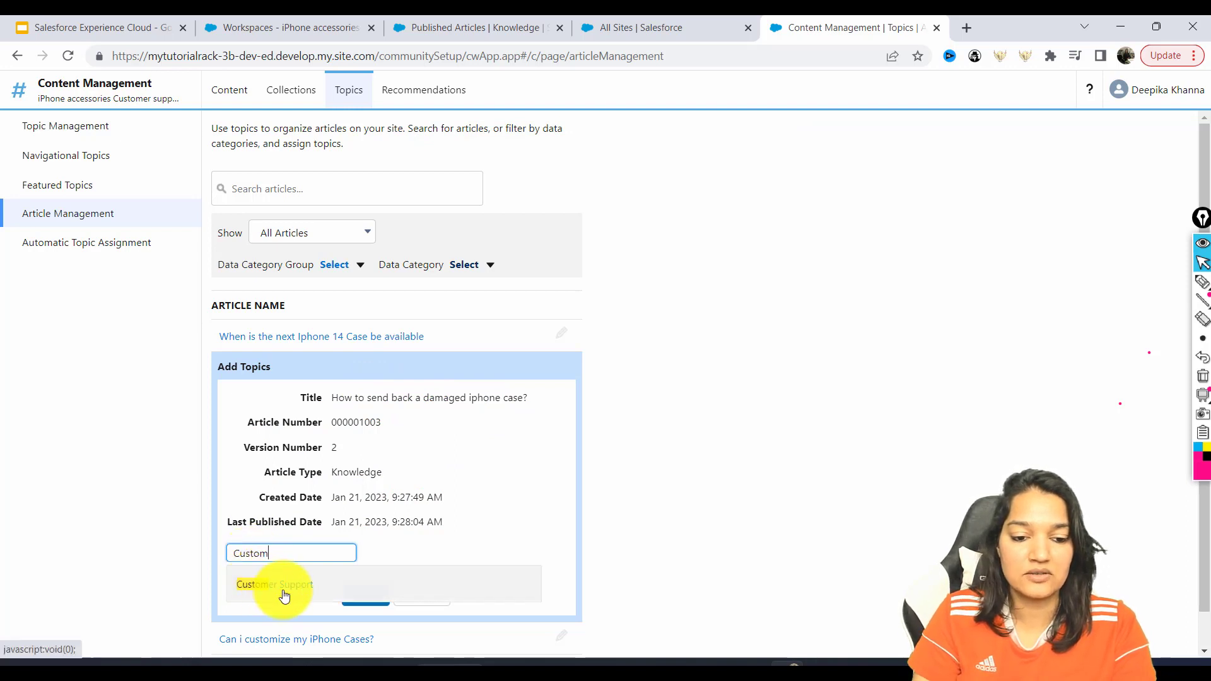
{"action": "left_click", "coordinate": [284, 585]}
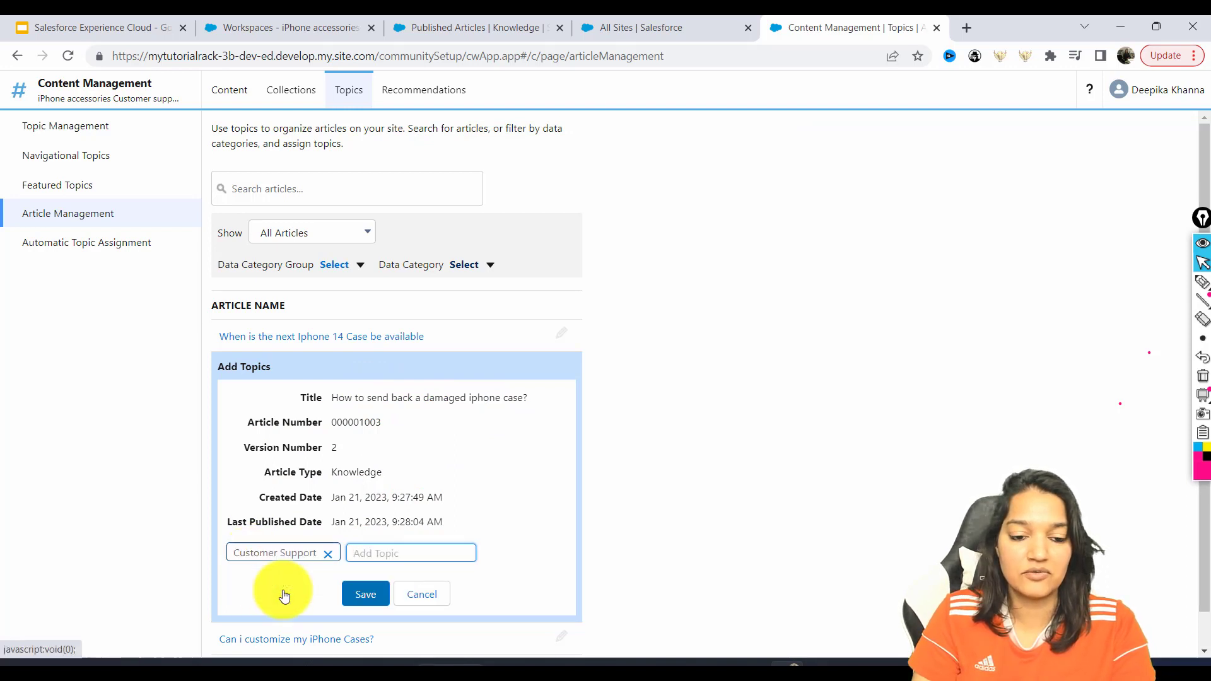
{"action": "left_click", "coordinate": [369, 597]}
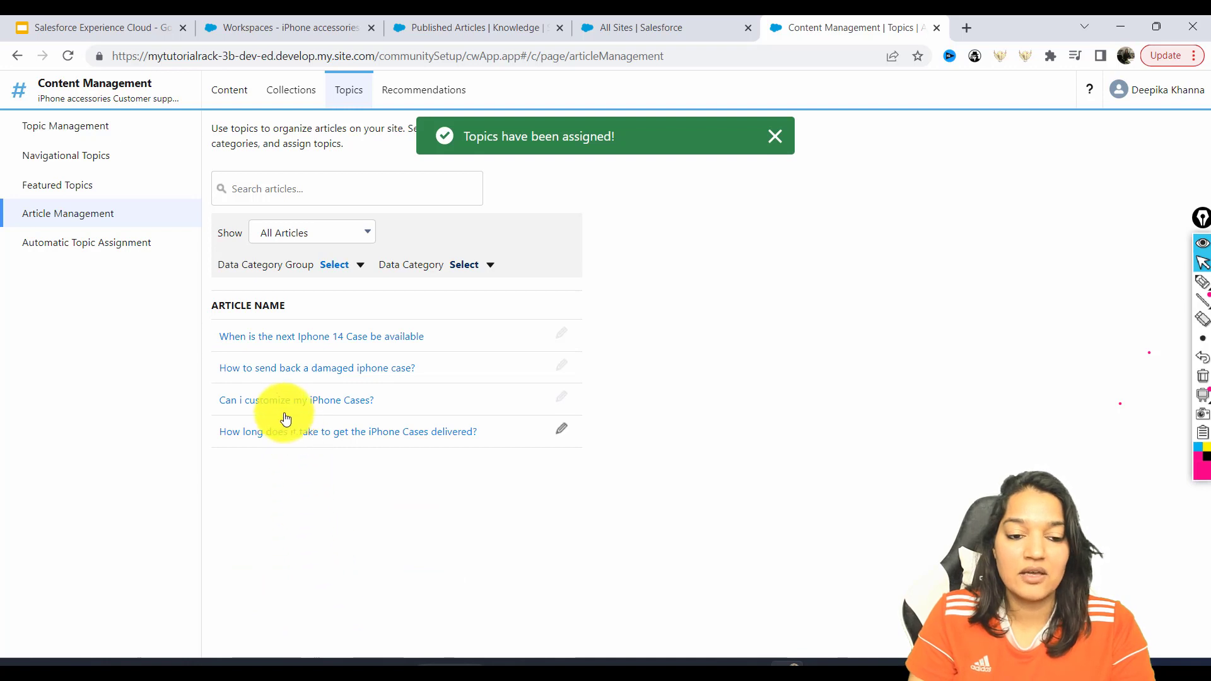
Tag the case customization article with Upcoming Products and New Features.
{"action": "left_click", "coordinate": [562, 404]}
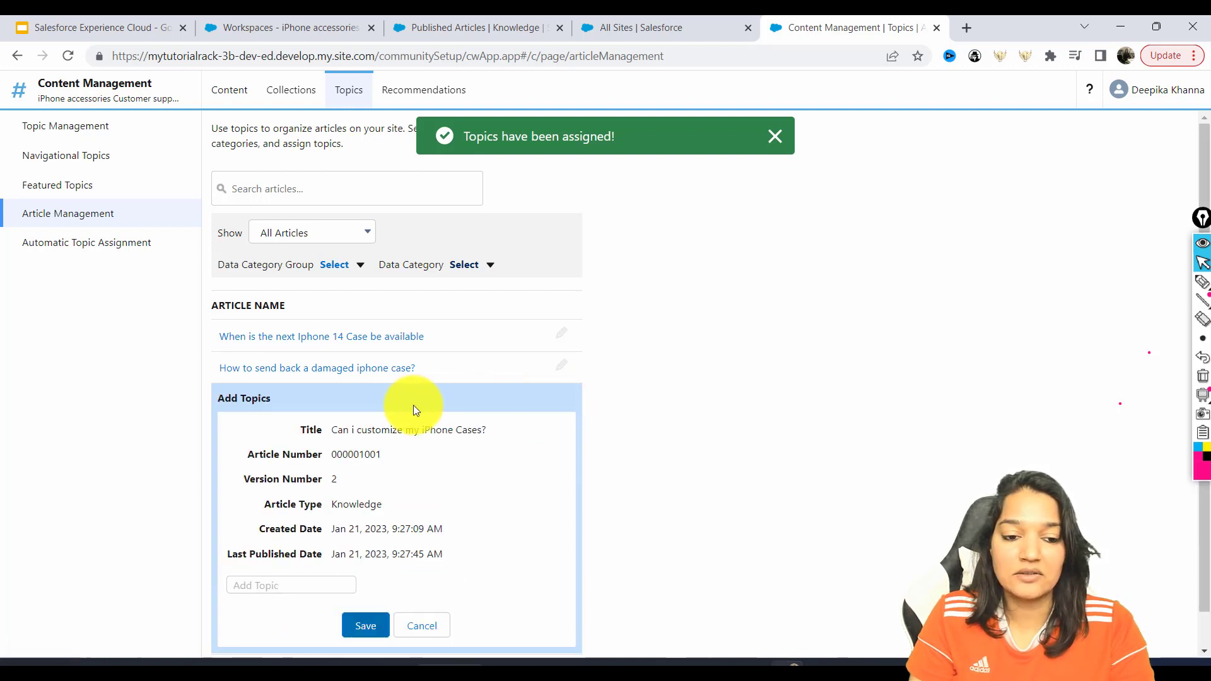
{"action": "left_click", "coordinate": [289, 586]}
{"action": "type", "text": "Up"}
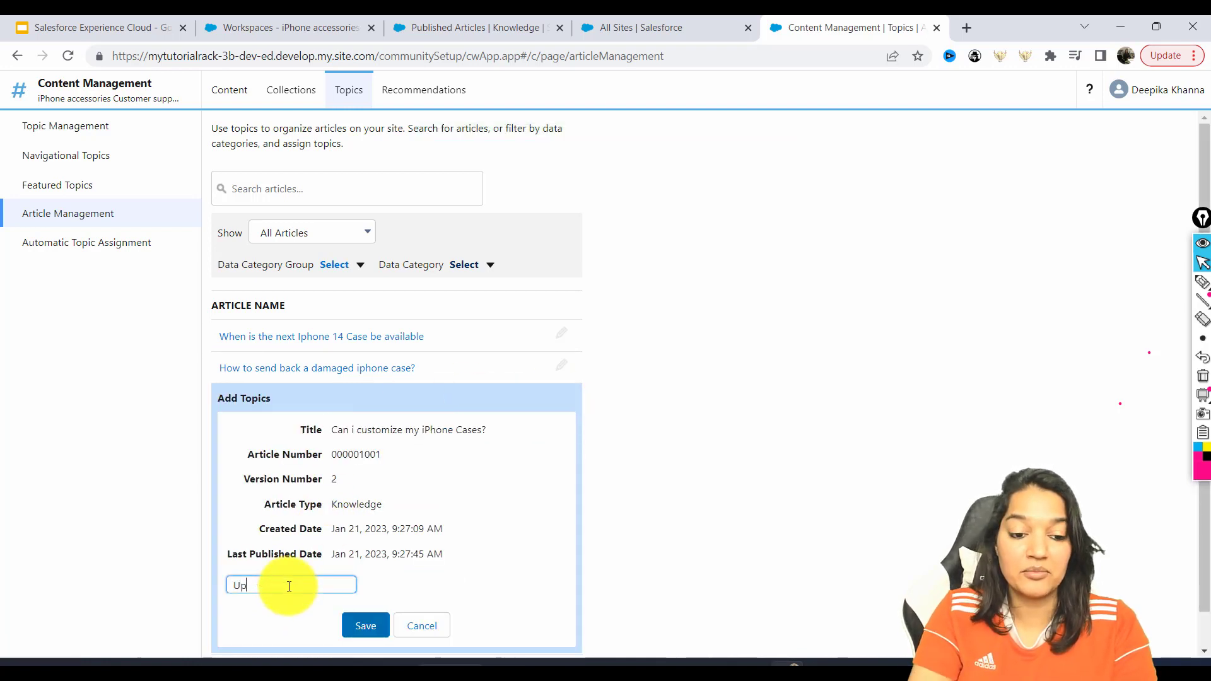
{"action": "left_click", "coordinate": [289, 619]}
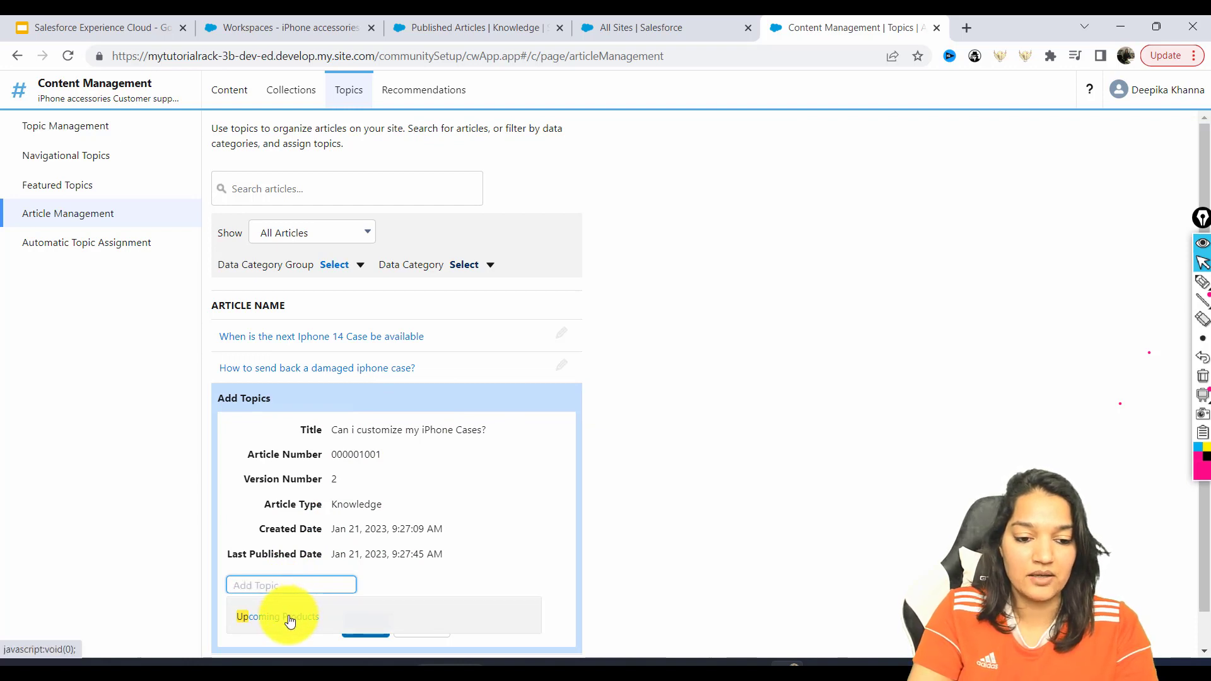
{"action": "type", "text": "fe"}
{"action": "left_click", "coordinate": [278, 617]}
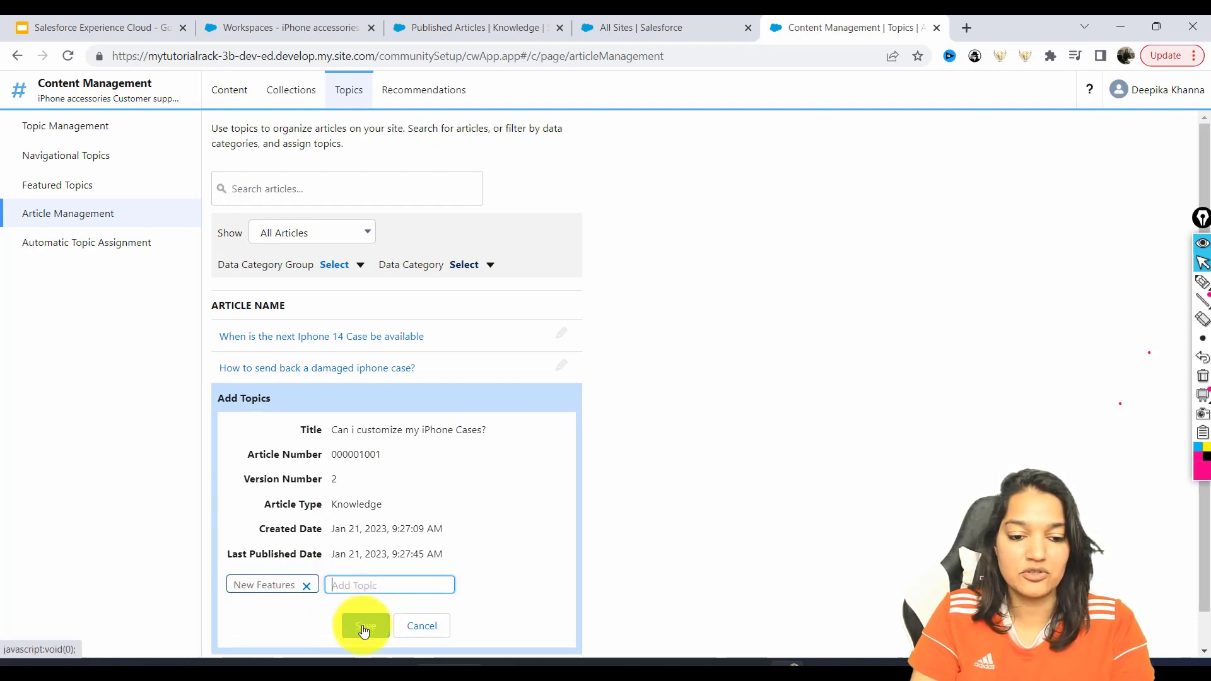
{"action": "left_click", "coordinate": [361, 628]}
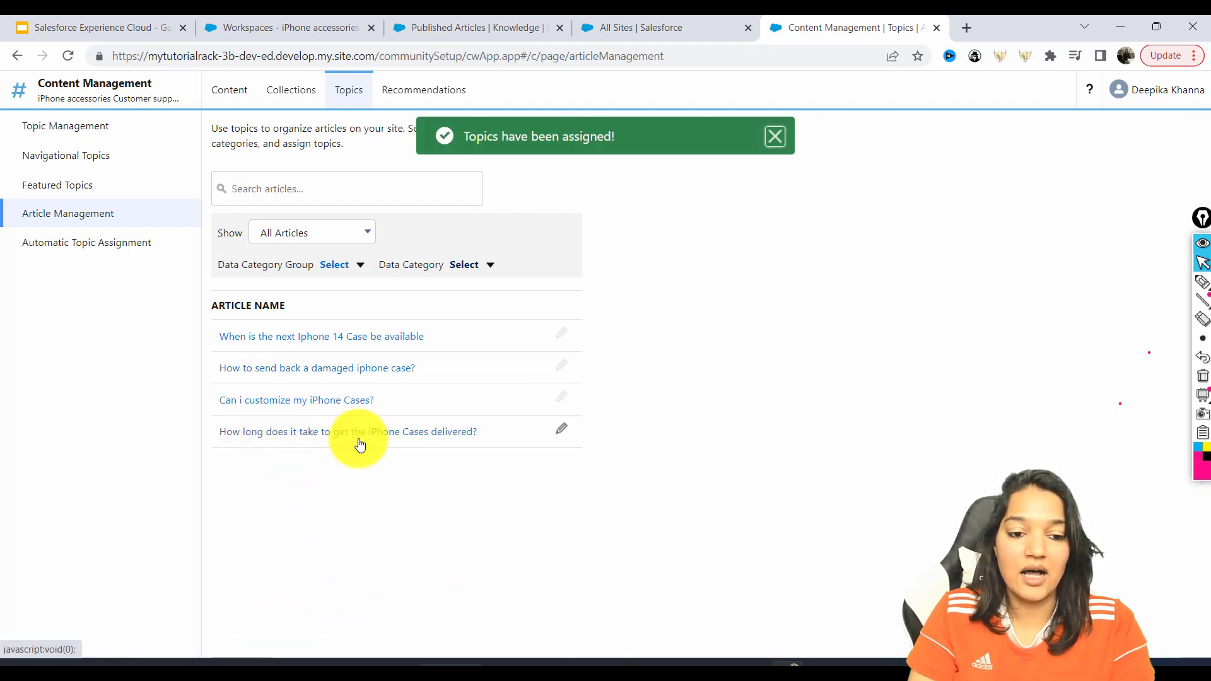
Assign Customer Support to the iPhone Cases delivery-time article.
{"action": "left_click", "coordinate": [561, 431]}
{"action": "left_click", "coordinate": [274, 630]}
{"action": "type", "text": "cus"}
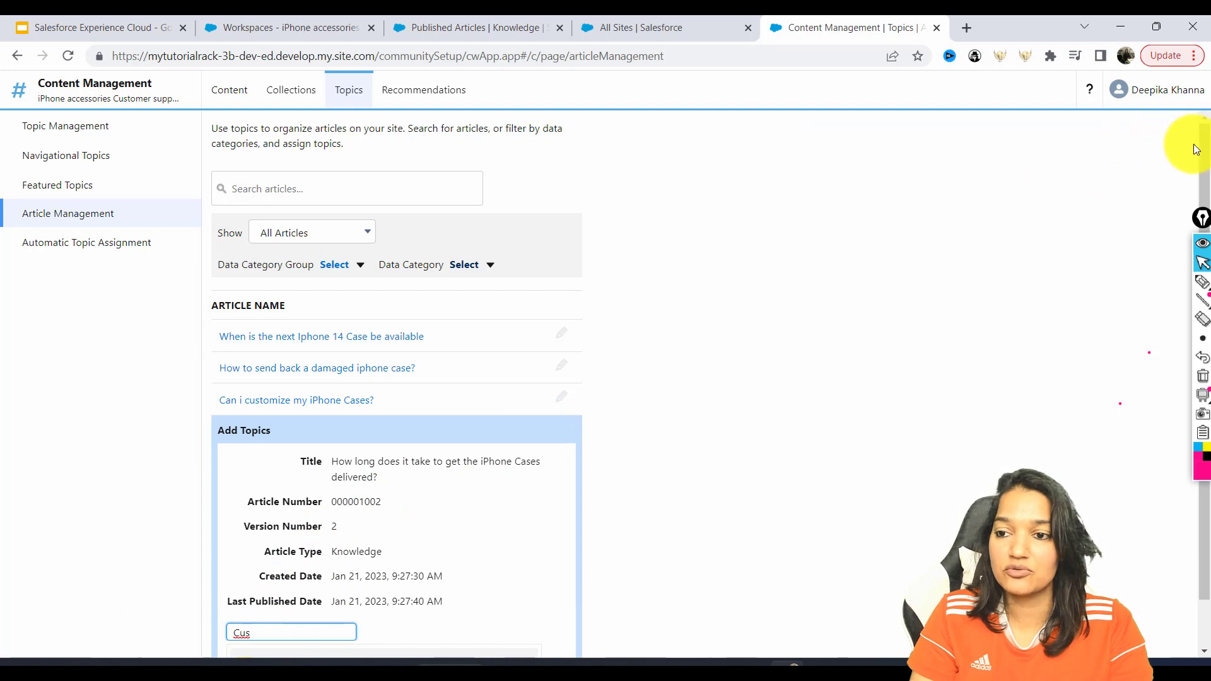
{"action": "scroll", "coordinate": [1194, 150], "scroll_direction": "down", "scroll_amount": 2}
{"action": "type", "text": "t"}
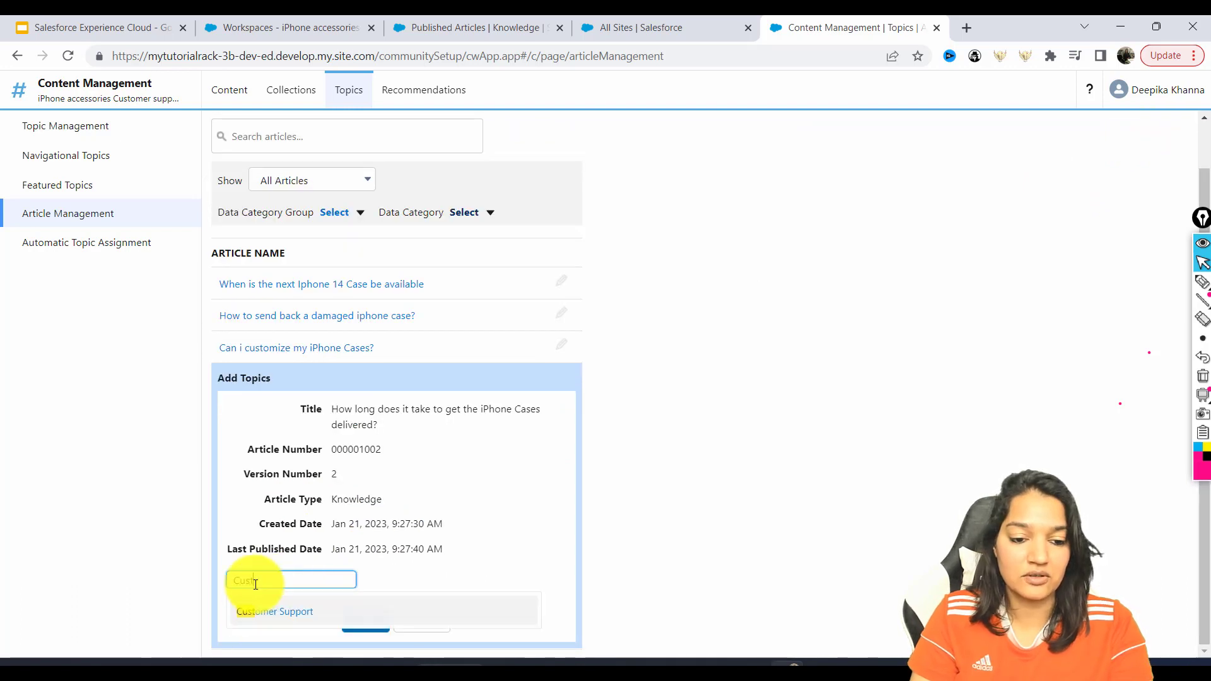
{"action": "left_click", "coordinate": [252, 611]}
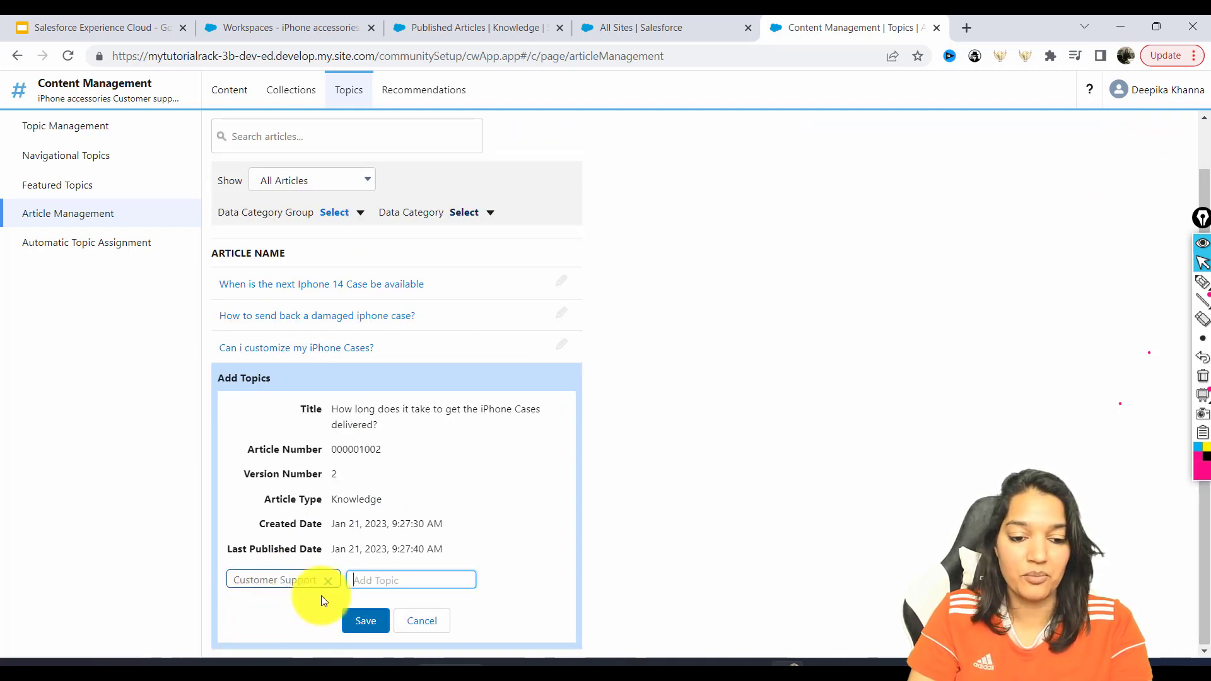
{"action": "left_click", "coordinate": [360, 622]}
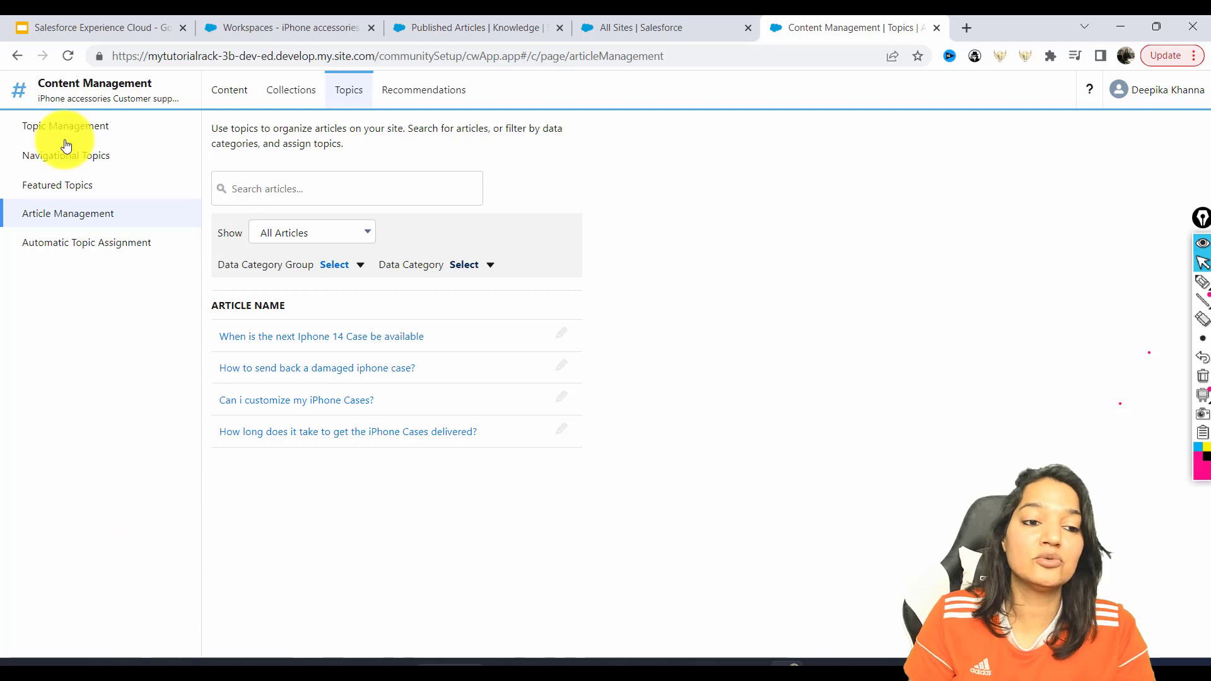
Add Customer Support and New Features as featured topics.
{"action": "left_click", "coordinate": [67, 188]}
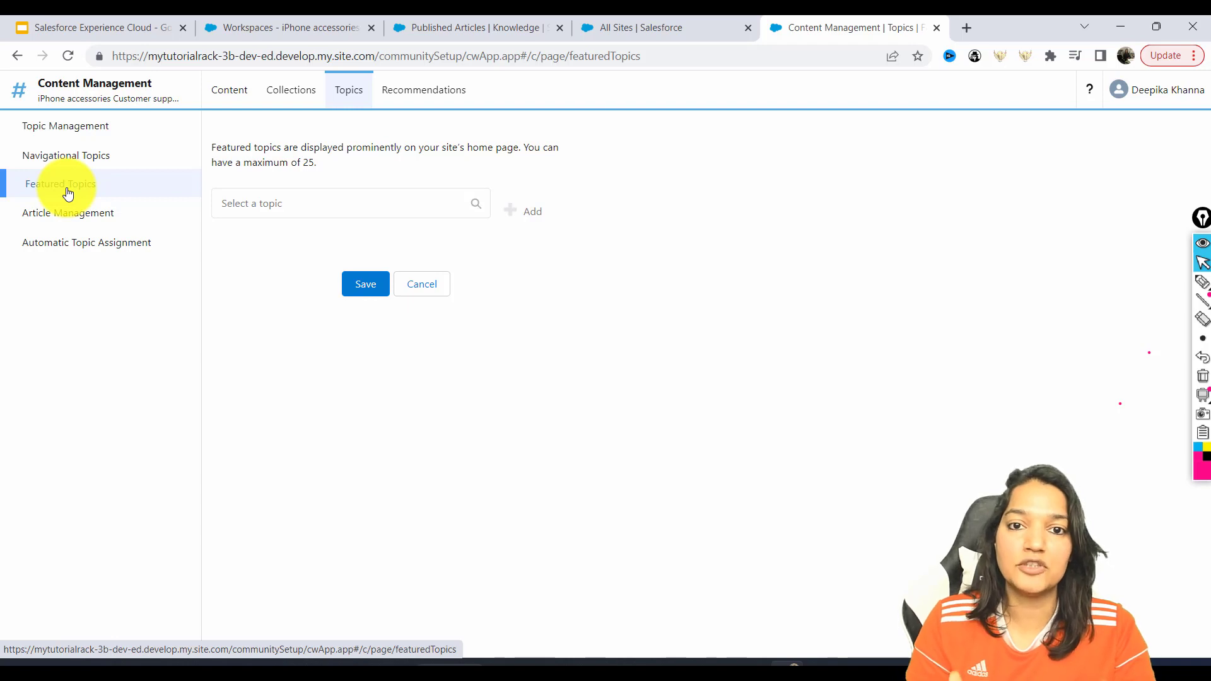
{"action": "left_click", "coordinate": [278, 202]}
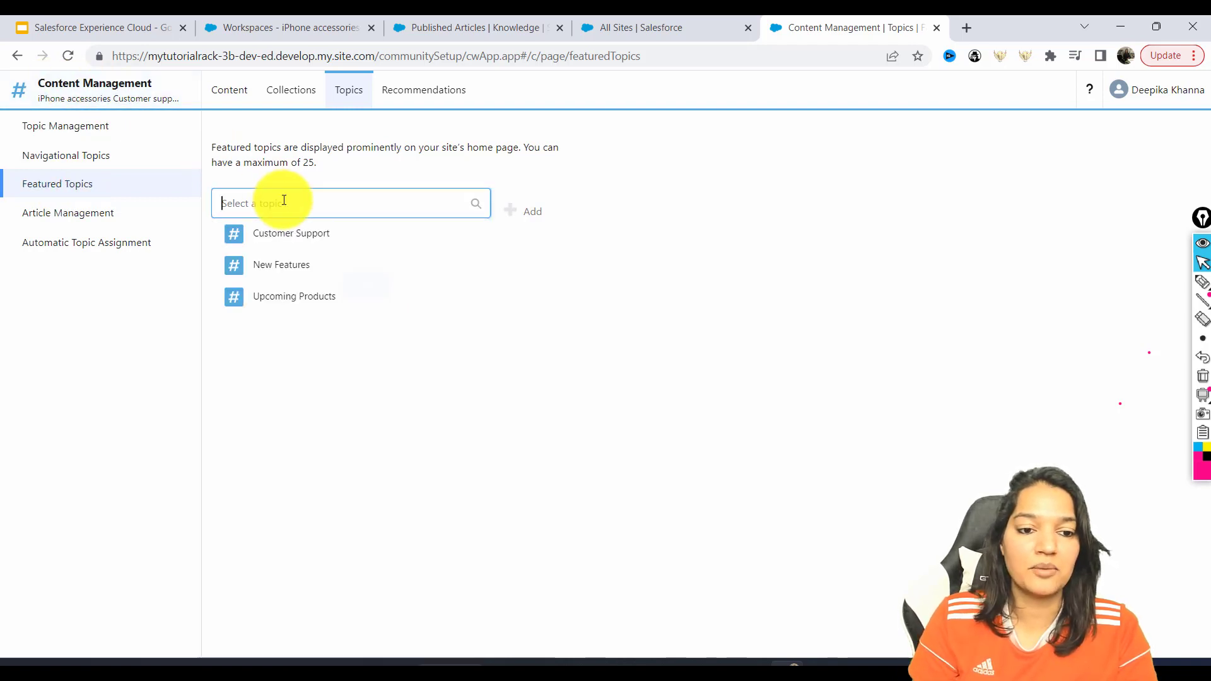
{"action": "left_click", "coordinate": [288, 235]}
{"action": "left_click", "coordinate": [517, 212]}
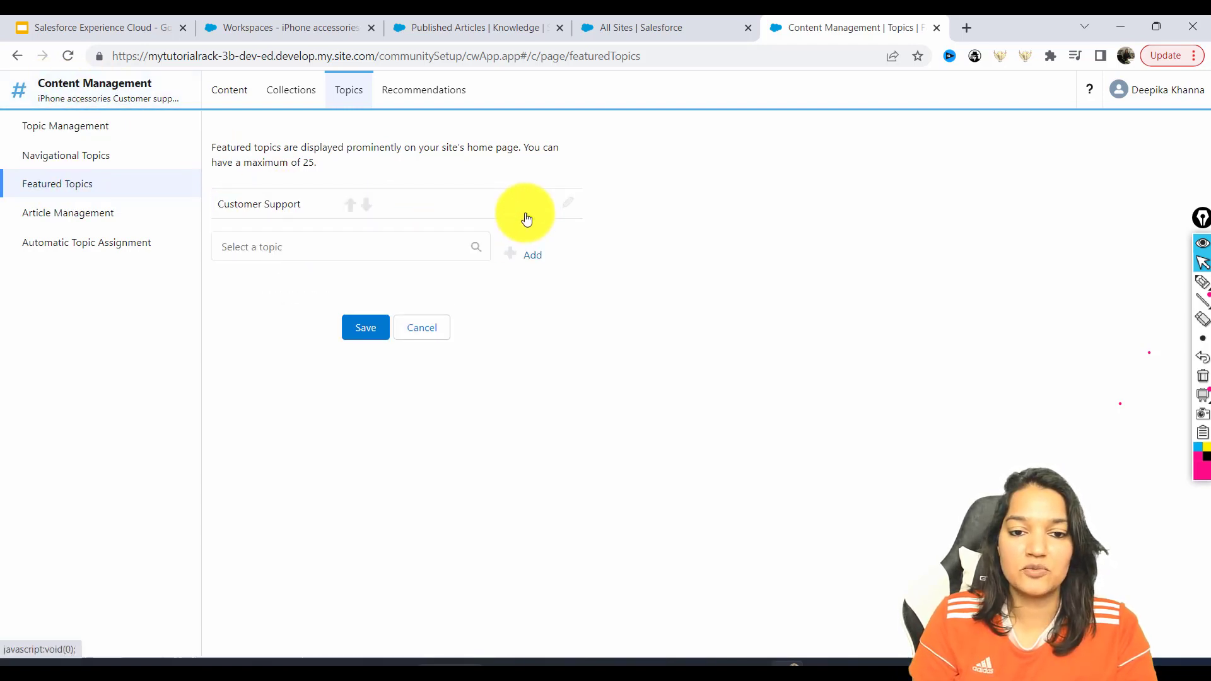
{"action": "left_click", "coordinate": [333, 240]}
{"action": "left_click", "coordinate": [294, 306]}
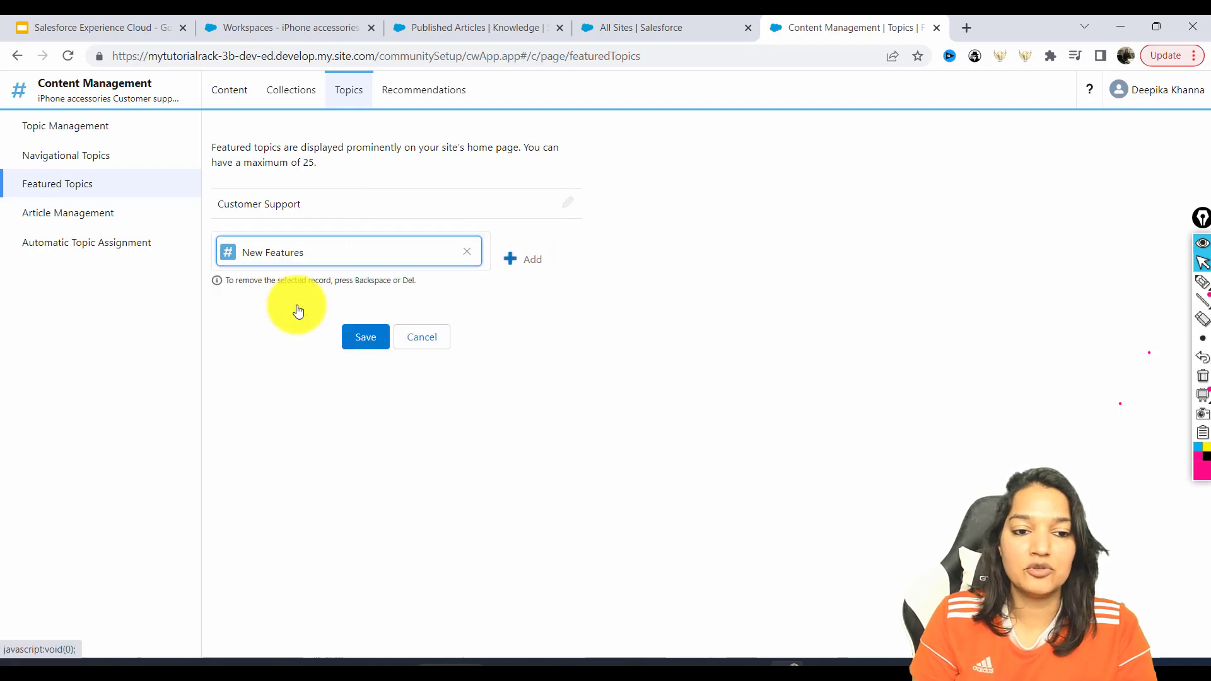
{"action": "left_click", "coordinate": [532, 259]}
Add Upcoming Products as the third featured topic and save the list.
{"action": "left_click", "coordinate": [333, 272]}
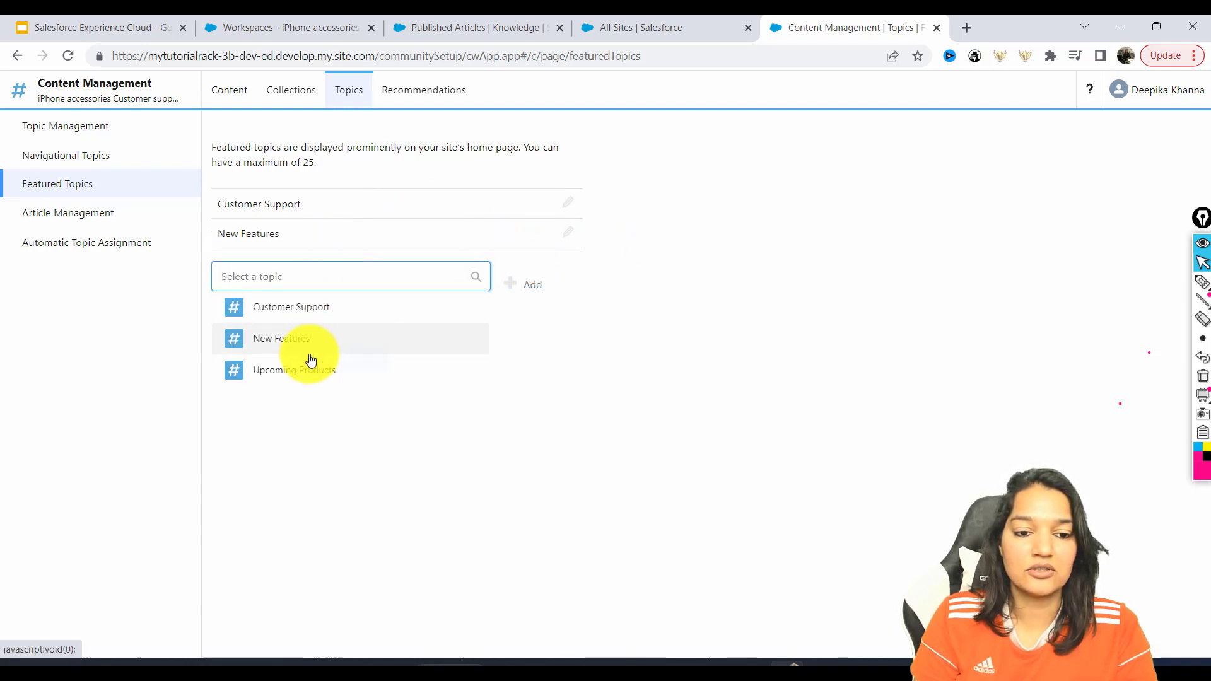
{"action": "left_click", "coordinate": [311, 366]}
{"action": "left_click", "coordinate": [379, 360]}
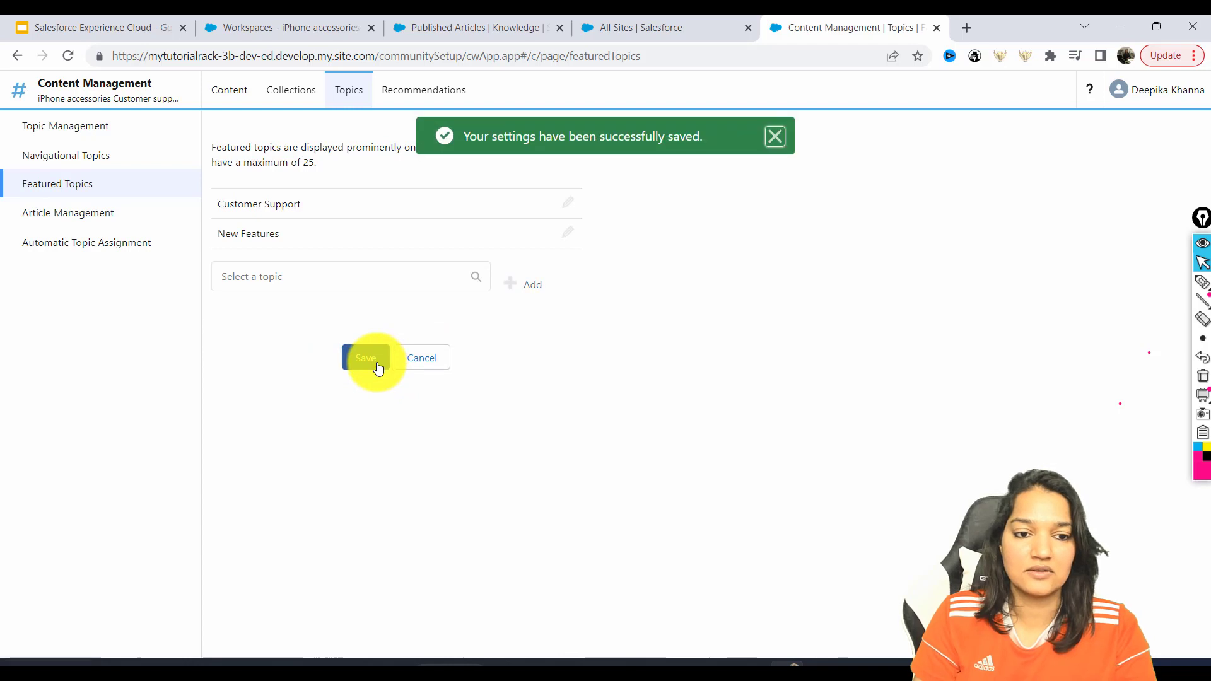
{"action": "left_click", "coordinate": [572, 205]}
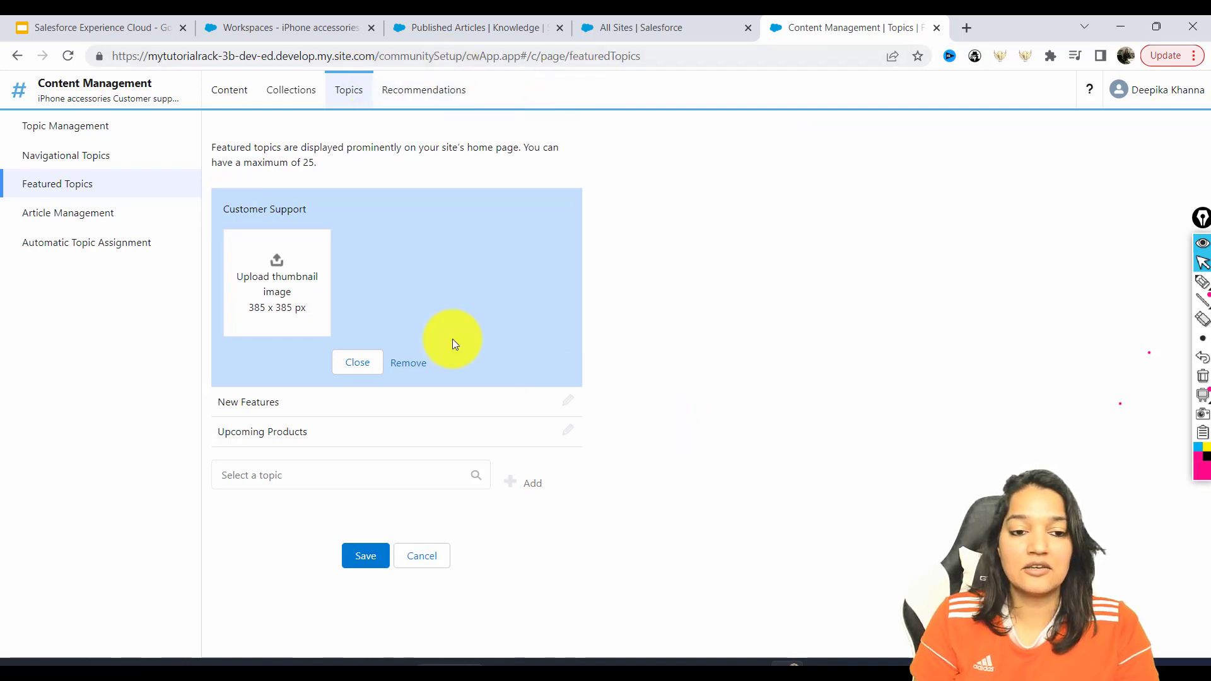
{"action": "left_click", "coordinate": [101, 28]}
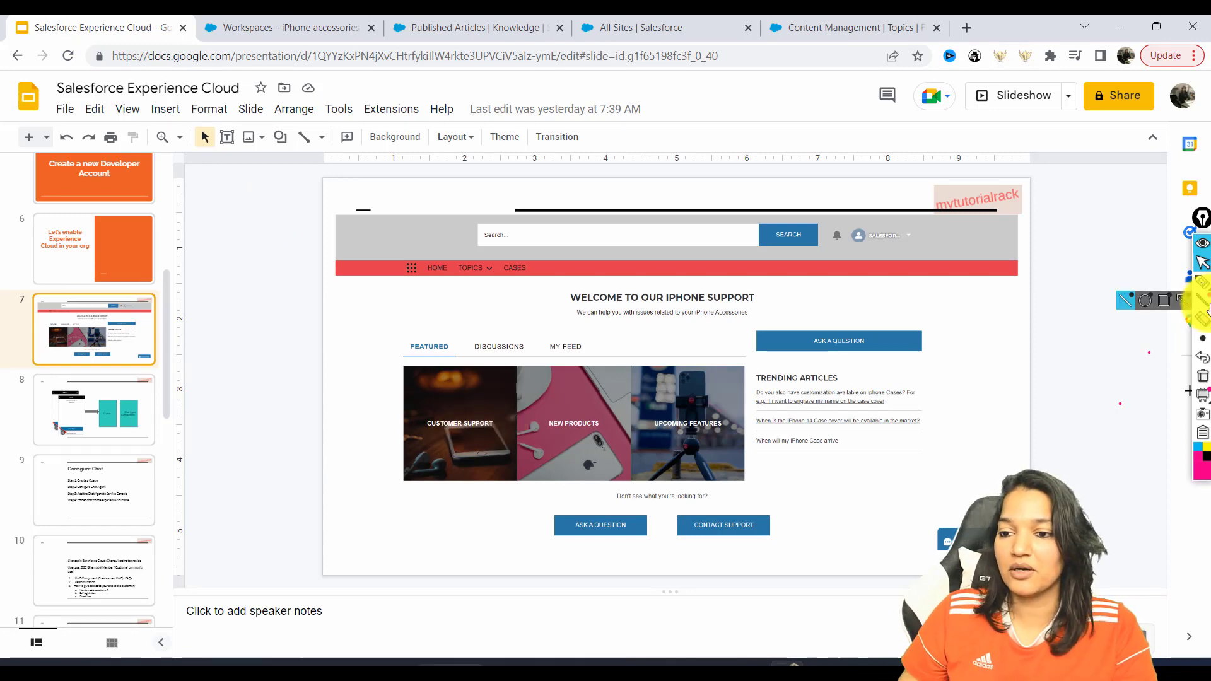
Circle the three topic tiles on the slide mock-up, erase the marks, and return to Published Articles.
{"action": "left_click", "coordinate": [1203, 282]}
{"action": "mouse_move", "coordinate": [489, 391]}
{"action": "left_mouse_down"}
{"action": "mouse_move", "coordinate": [470, 391]}
{"action": "mouse_move", "coordinate": [425, 446]}
{"action": "mouse_move", "coordinate": [514, 419]}
{"action": "mouse_move", "coordinate": [496, 390]}
{"action": "left_mouse_up"}
{"action": "mouse_move", "coordinate": [572, 437]}
{"action": "left_mouse_down"}
{"action": "mouse_move", "coordinate": [555, 400]}
{"action": "mouse_move", "coordinate": [600, 454]}
{"action": "mouse_move", "coordinate": [623, 413]}
{"action": "left_mouse_up"}
{"action": "mouse_move", "coordinate": [700, 396]}
{"action": "left_mouse_down"}
{"action": "mouse_move", "coordinate": [690, 460]}
{"action": "mouse_move", "coordinate": [696, 404]}
{"action": "left_mouse_up"}
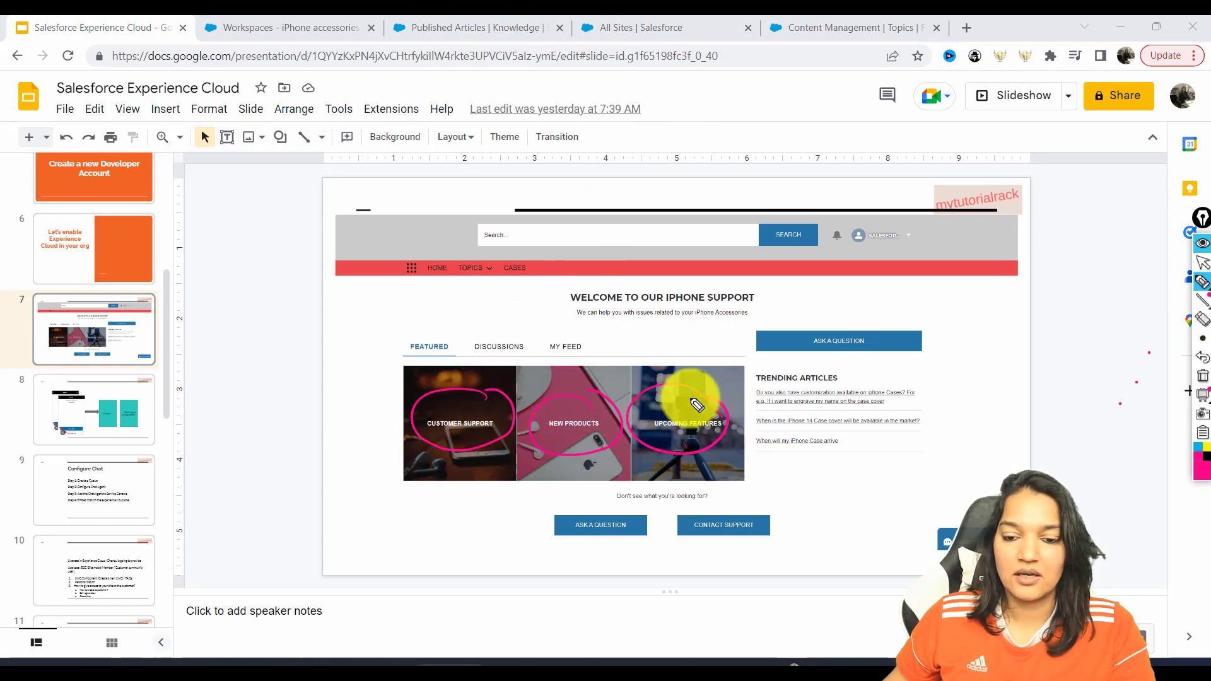
{"action": "left_click", "coordinate": [1202, 377]}
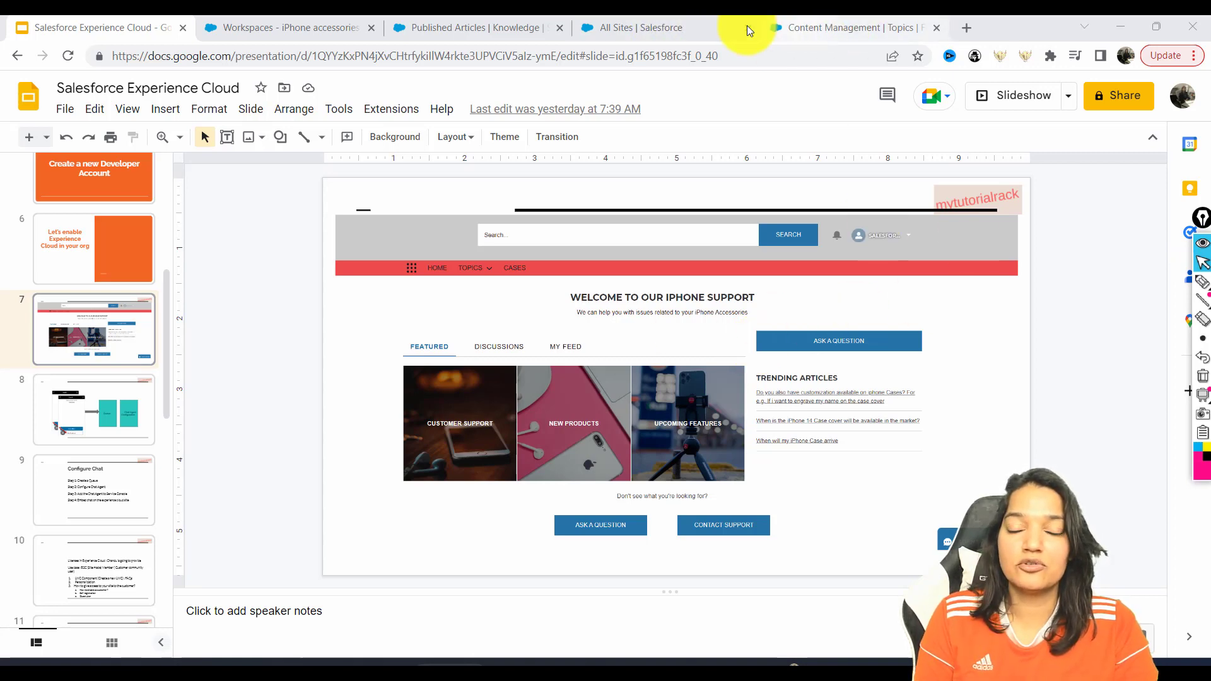
{"action": "left_click", "coordinate": [669, 22]}
{"action": "left_click", "coordinate": [495, 29]}
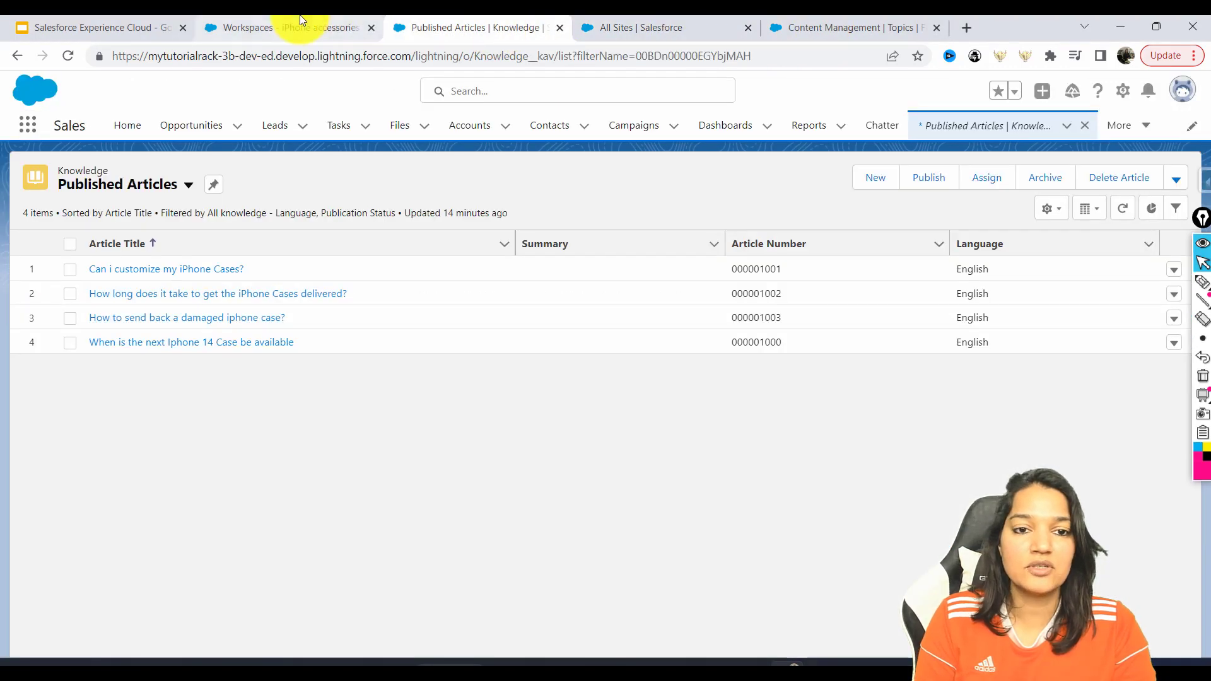
Open Pexels in a new tab and search for customer service photos.
{"action": "left_click", "coordinate": [765, 24]}
{"action": "left_click", "coordinate": [964, 27]}
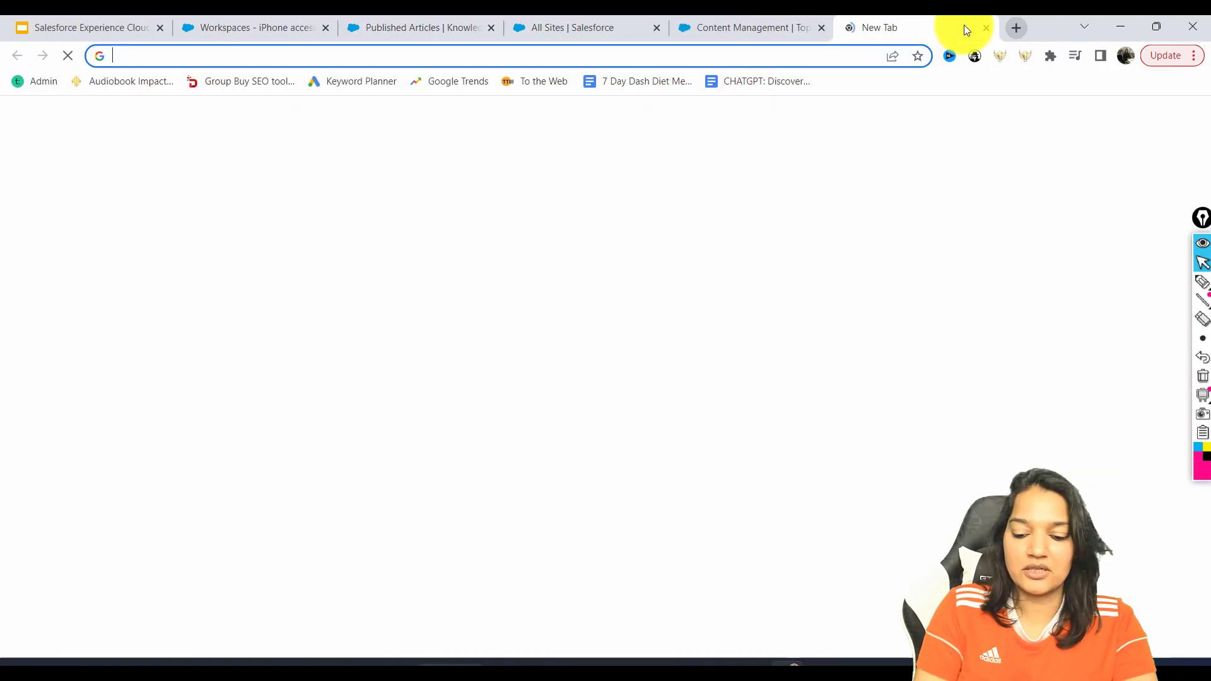
{"action": "type", "text": "pex"}
{"action": "key", "text": "Return"}
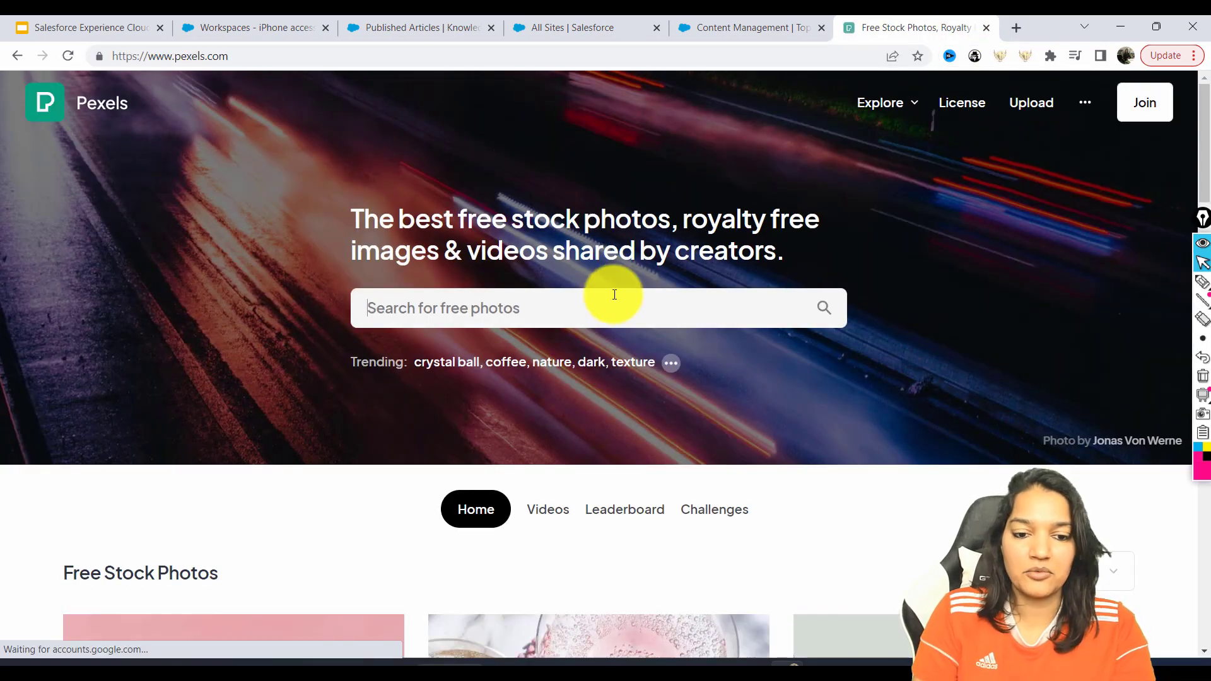
{"action": "left_click", "coordinate": [591, 303]}
{"action": "type", "text": "pho"}
{"action": "key", "text": "BackSpace"}
{"action": "key", "text": "BackSpace"}
{"action": "key", "text": "BackSpace"}
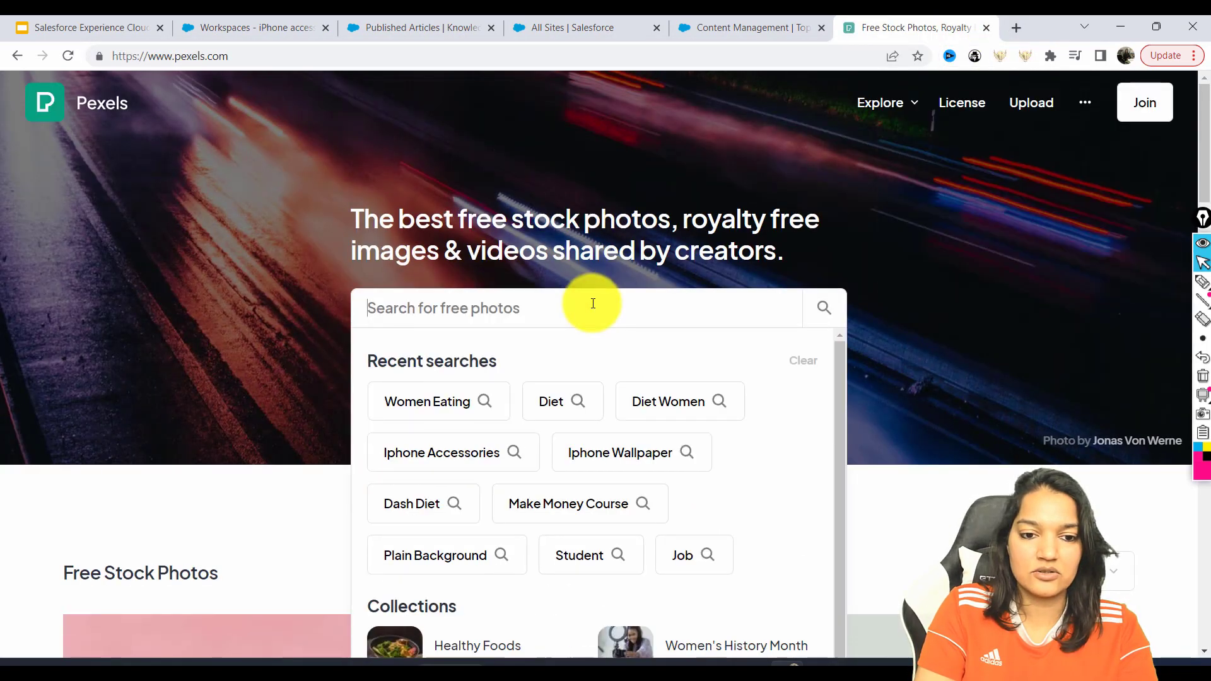
{"action": "type", "text": "custom"}
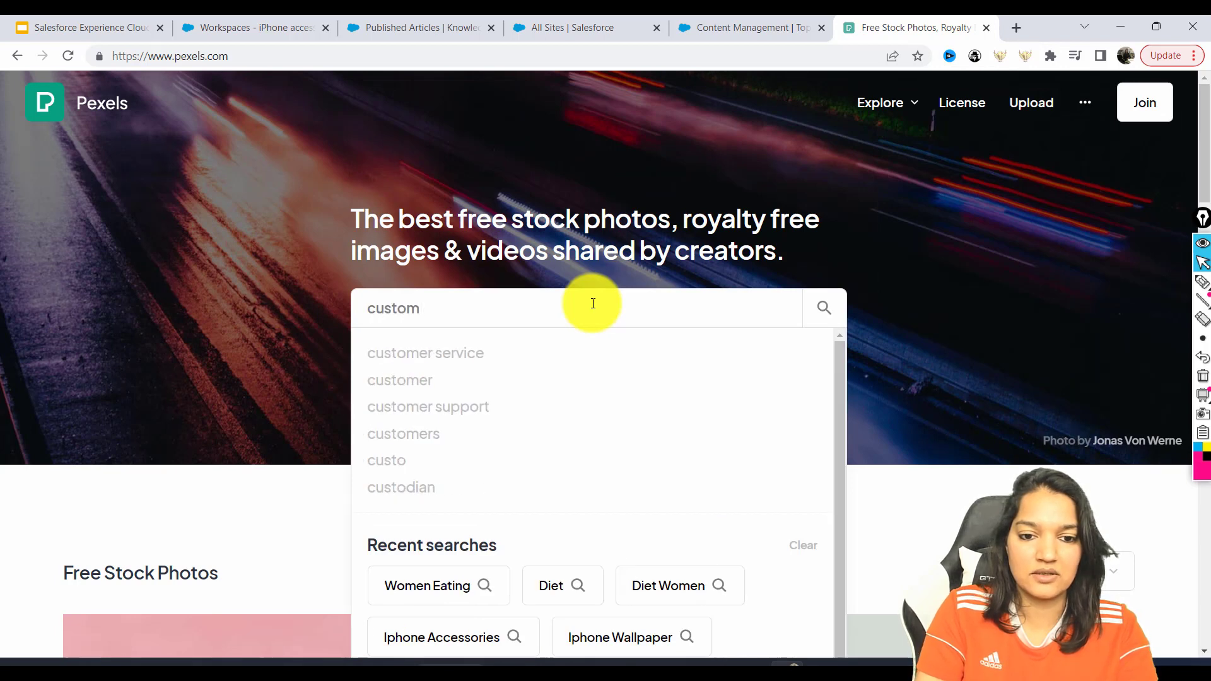
{"action": "left_click", "coordinate": [462, 353]}
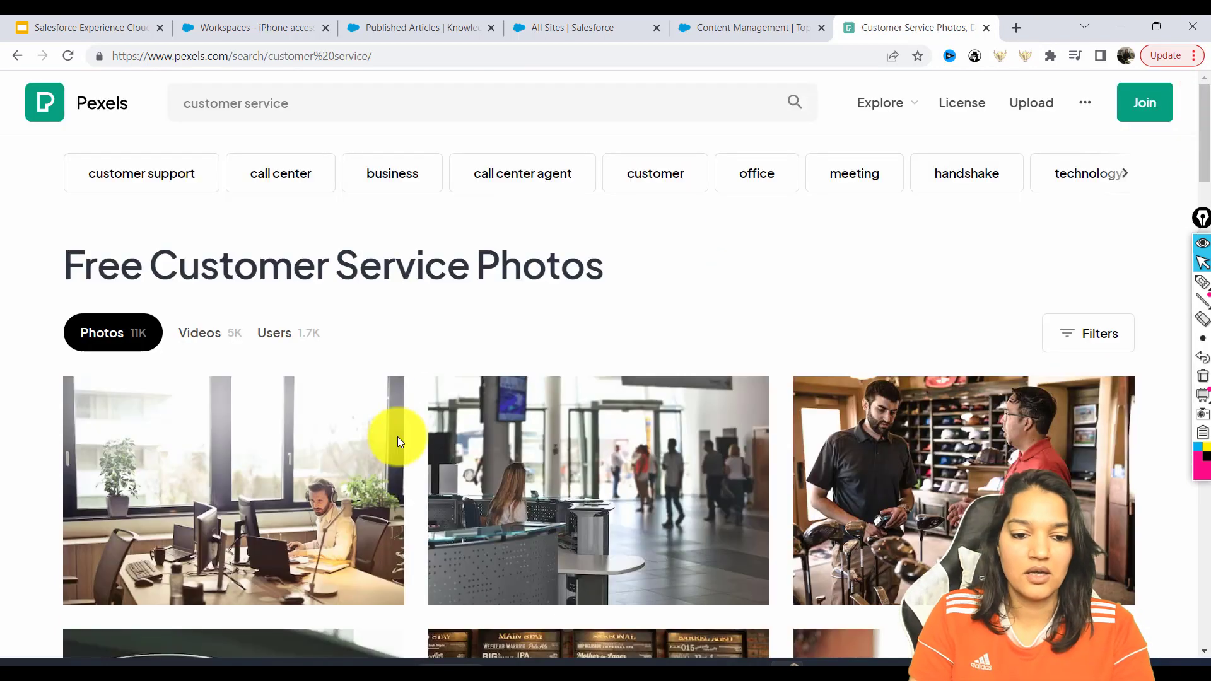
Download the bearded man with headset photo at Small 640x427 size.
{"action": "scroll", "coordinate": [1175, 426], "scroll_direction": "down", "scroll_amount": 5}
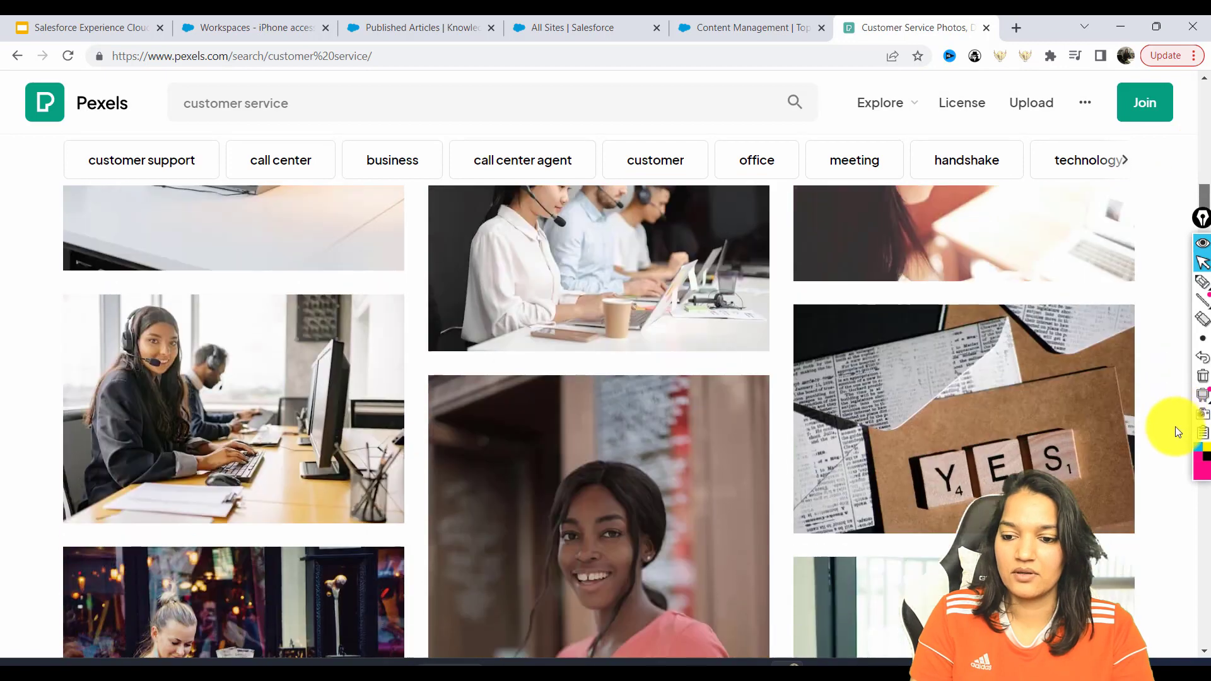
{"action": "scroll", "coordinate": [1175, 426], "scroll_direction": "down", "scroll_amount": 4}
{"action": "left_click", "coordinate": [1016, 365]}
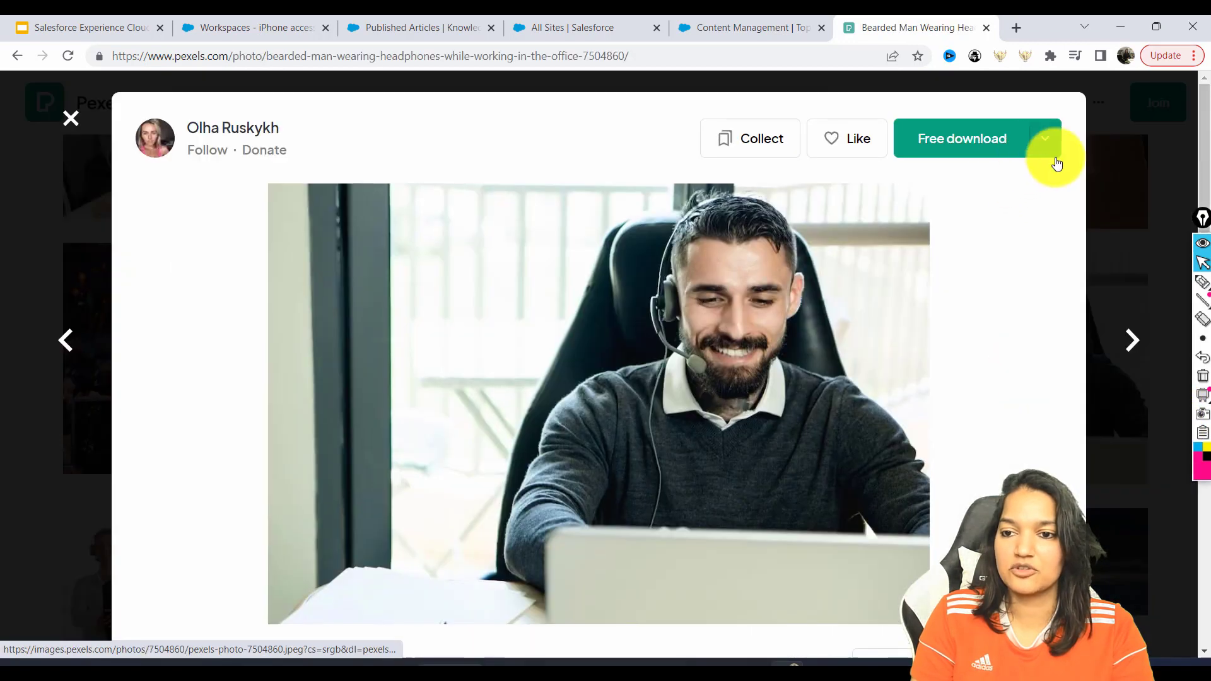
{"action": "left_click", "coordinate": [1045, 140]}
{"action": "left_click", "coordinate": [908, 356]}
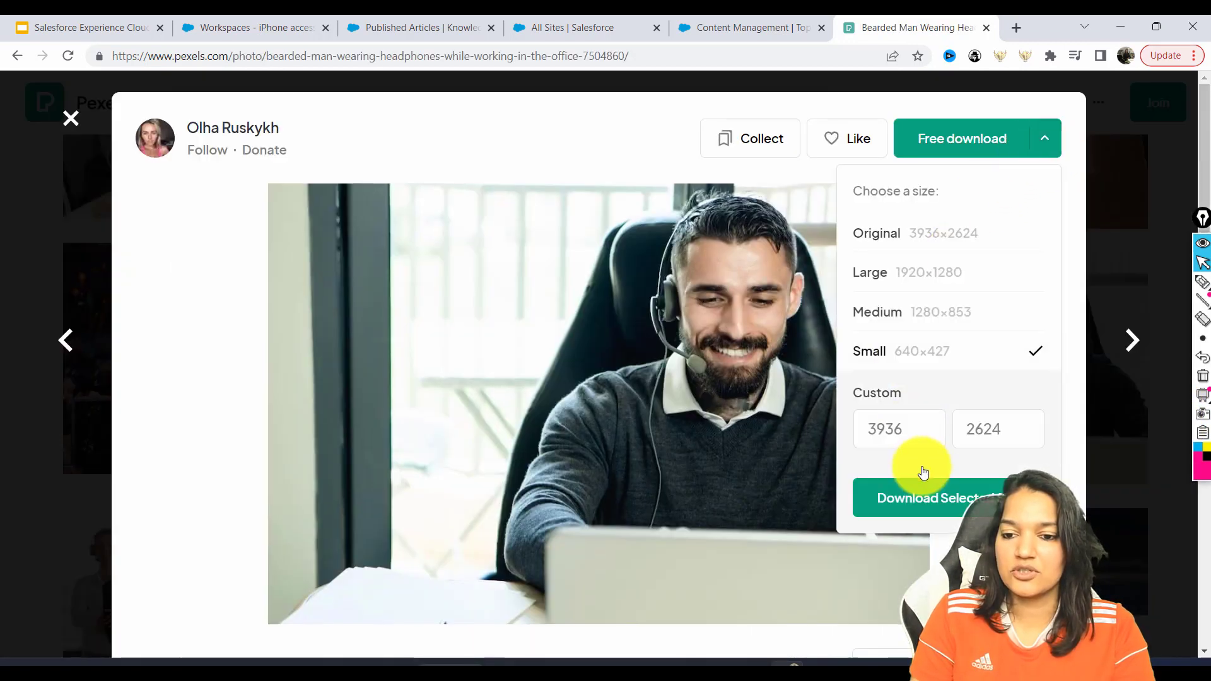
{"action": "left_click", "coordinate": [919, 495]}
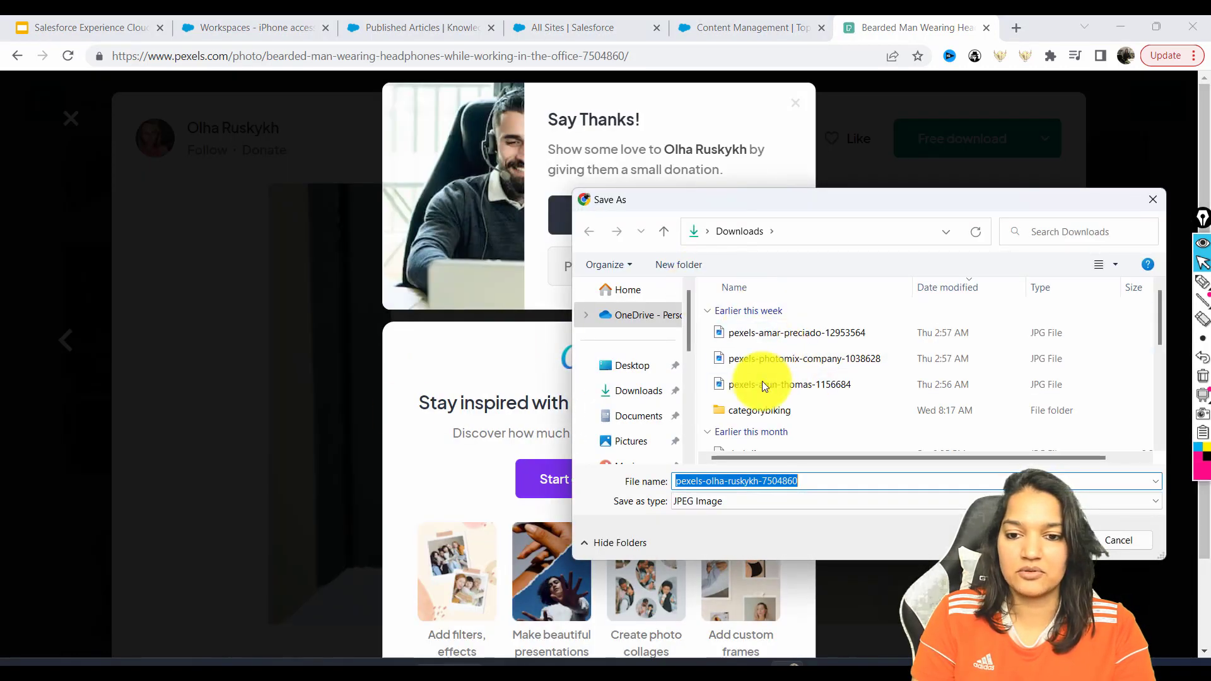
{"action": "key", "text": "Return"}
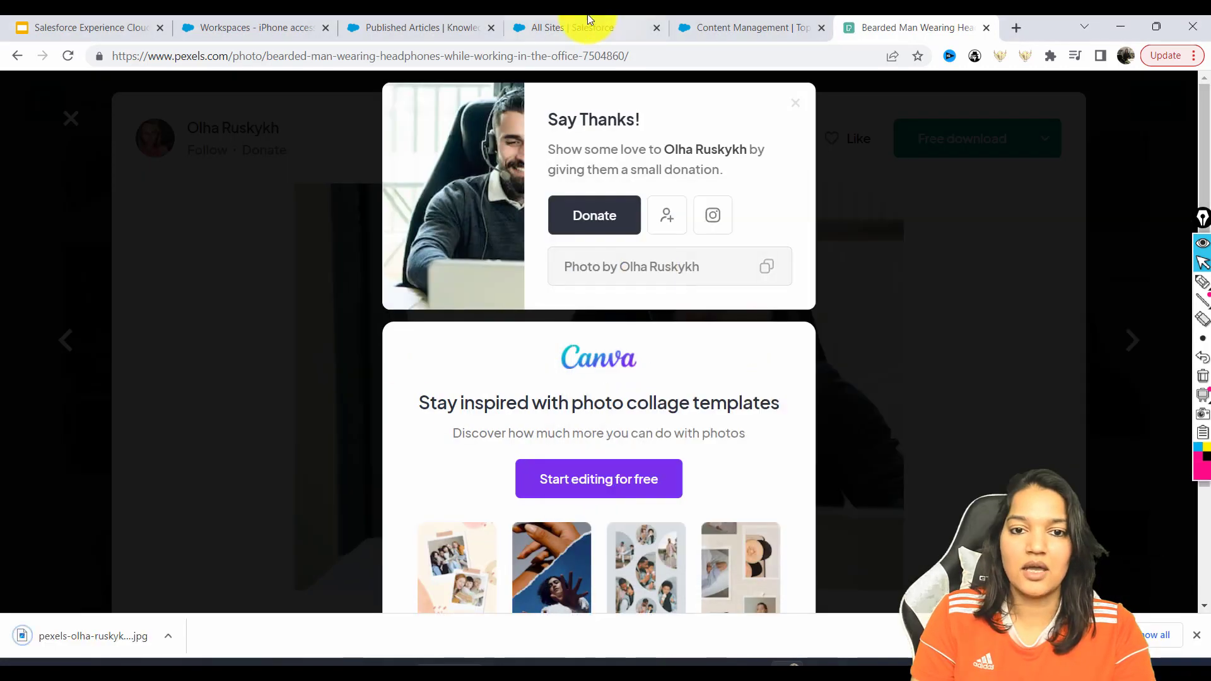
{"action": "left_click", "coordinate": [707, 22]}
Set the downloaded headset photo as Customer Support's thumbnail and save it.
{"action": "left_click", "coordinate": [270, 276]}
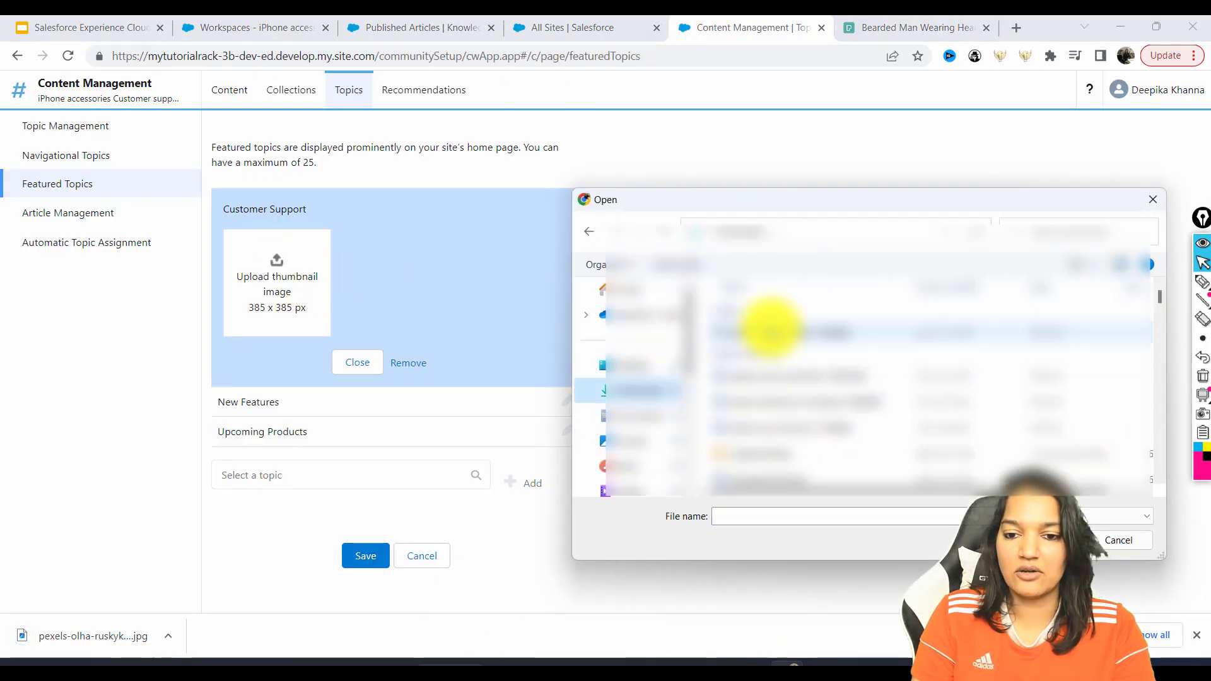
{"action": "double_click", "coordinate": [771, 325]}
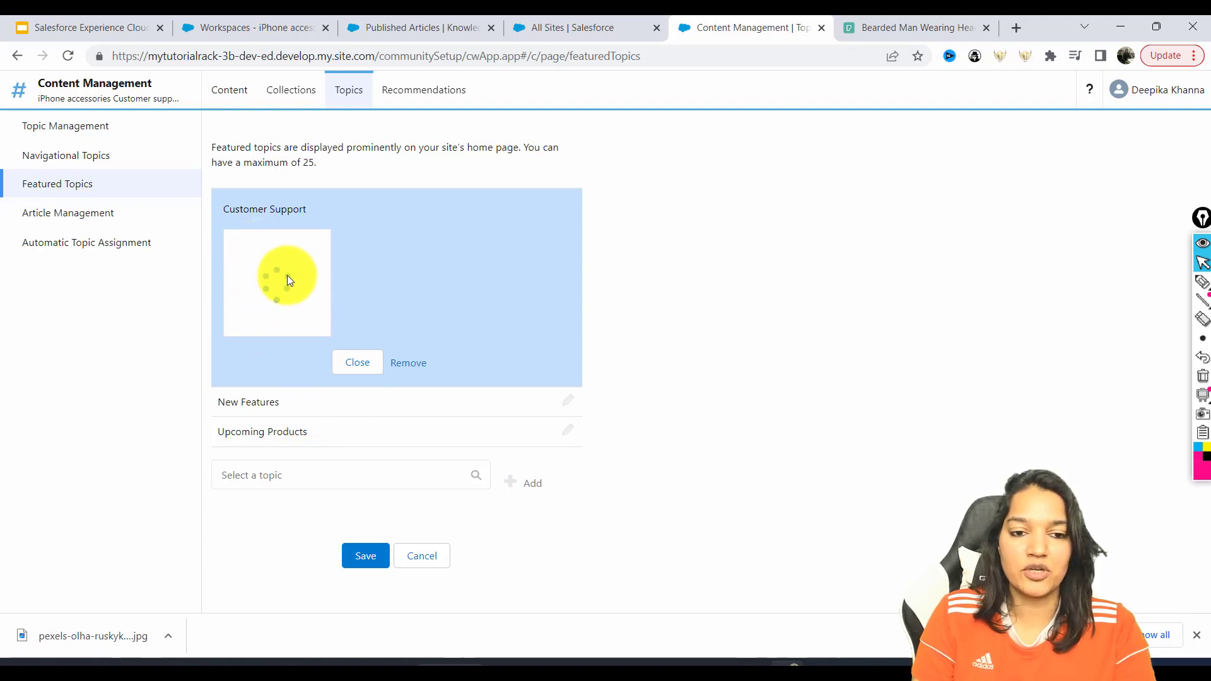
{"action": "left_click", "coordinate": [357, 554]}
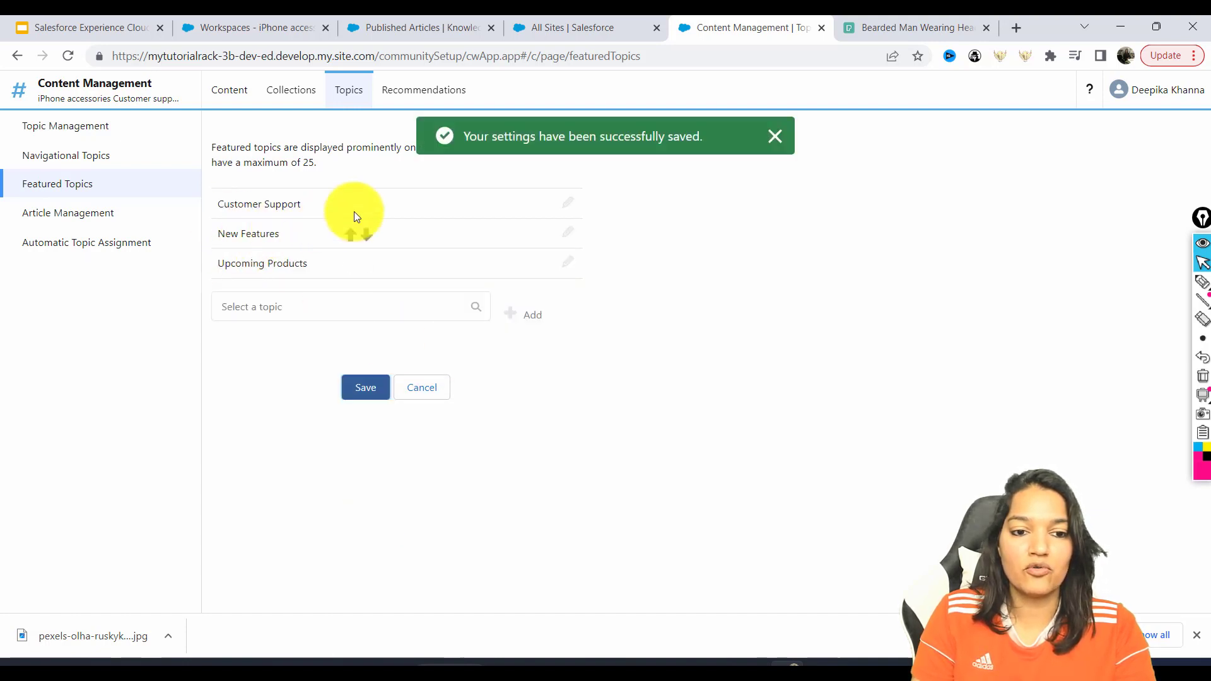
{"action": "left_click", "coordinate": [567, 234]}
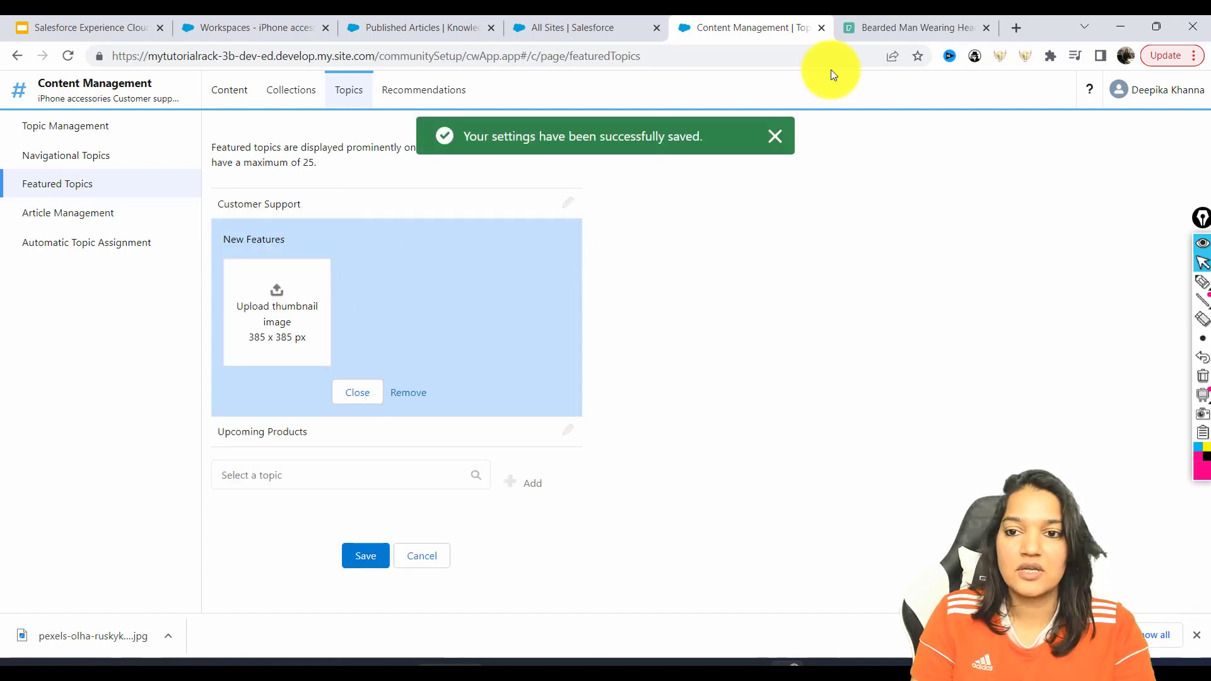
{"action": "left_click", "coordinate": [857, 18]}
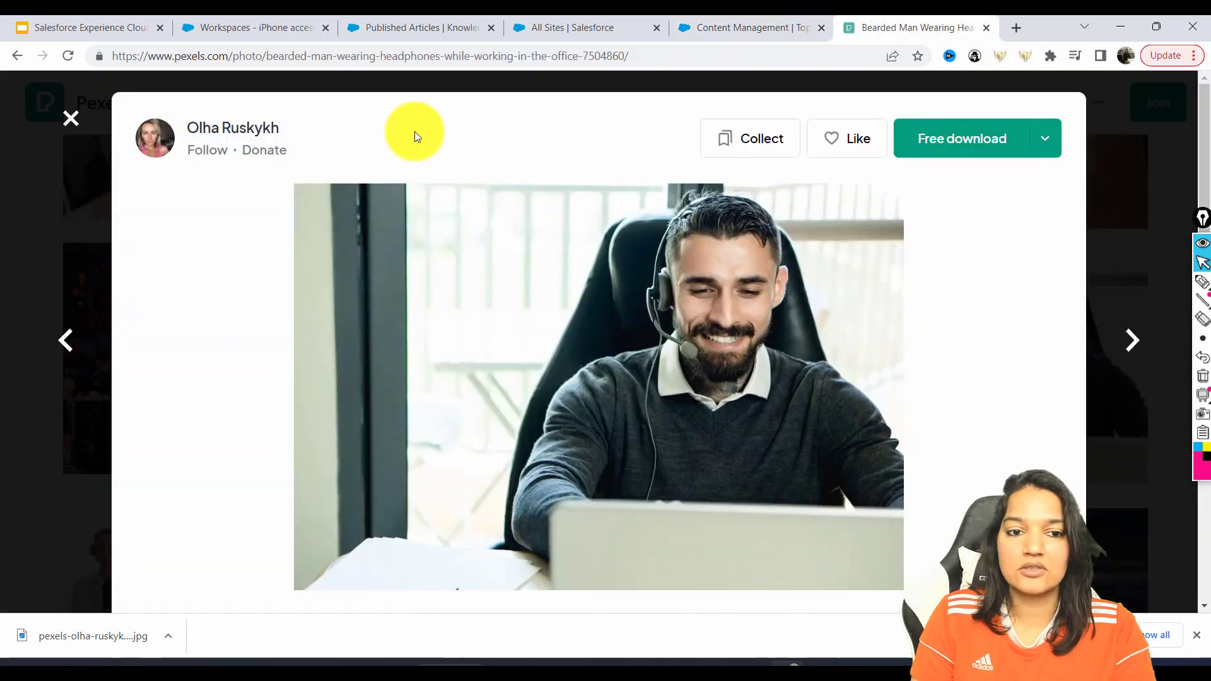
Search Pexels for 'iphone' and download the silver iPhone X with AirPods photo at Small size.
{"action": "left_click", "coordinate": [71, 118]}
{"action": "left_click_drag", "start_coordinate": [309, 102], "coordinate": [88, 86]}
{"action": "type", "text": "iphone"}
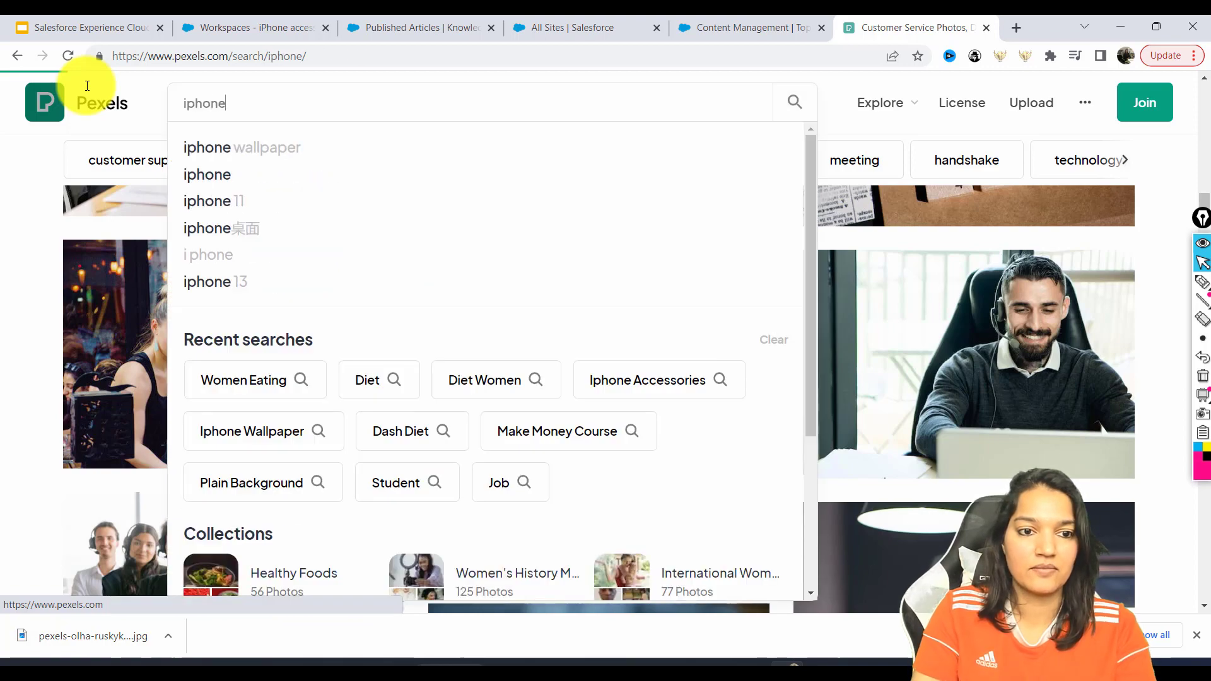
{"action": "key", "text": "Return"}
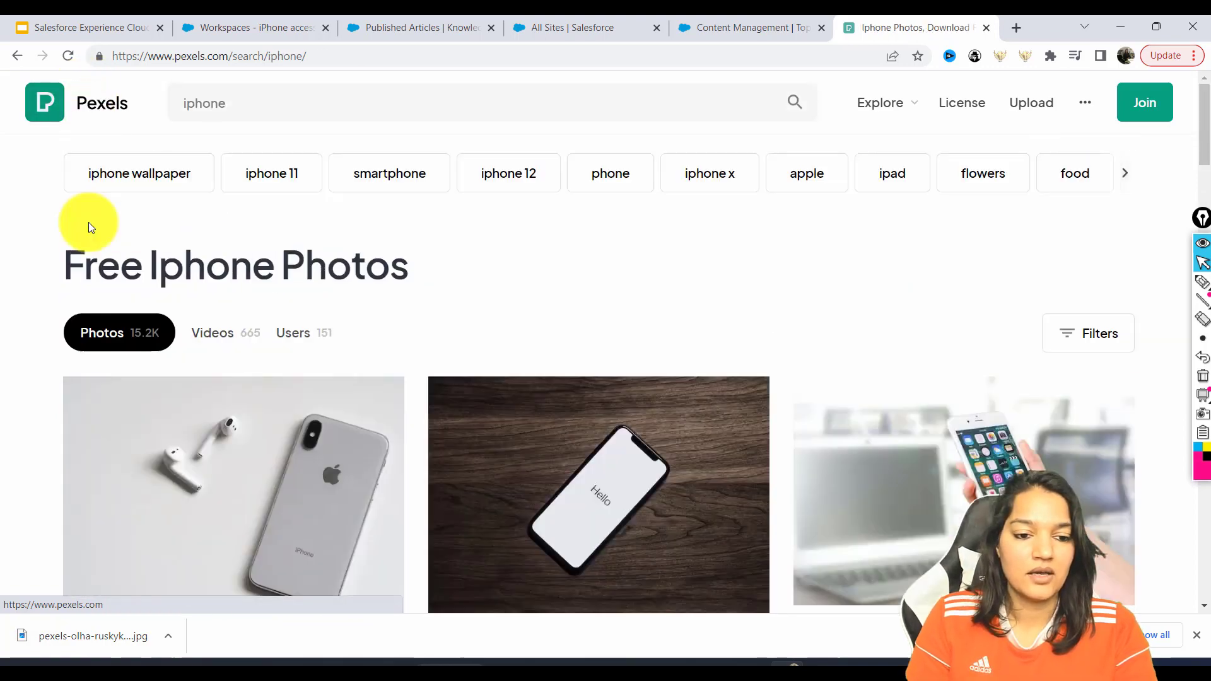
{"action": "scroll", "coordinate": [1205, 120], "scroll_direction": "down", "scroll_amount": 3}
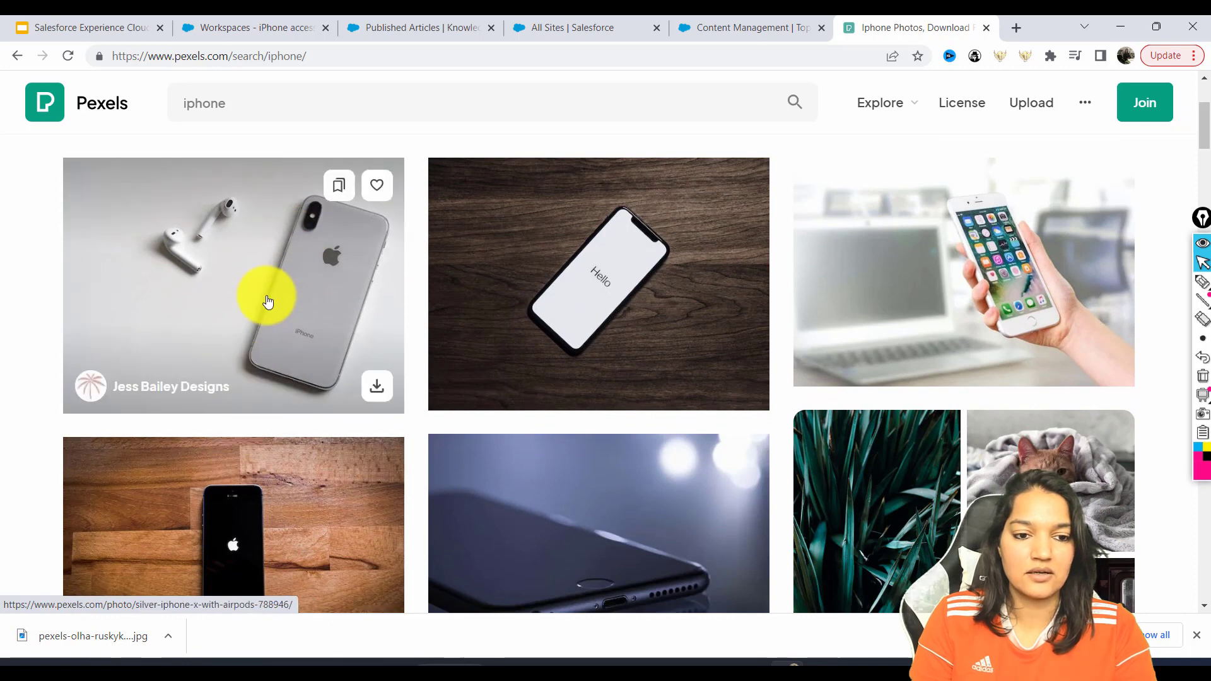
{"action": "left_click", "coordinate": [262, 297]}
{"action": "left_click", "coordinate": [1044, 145]}
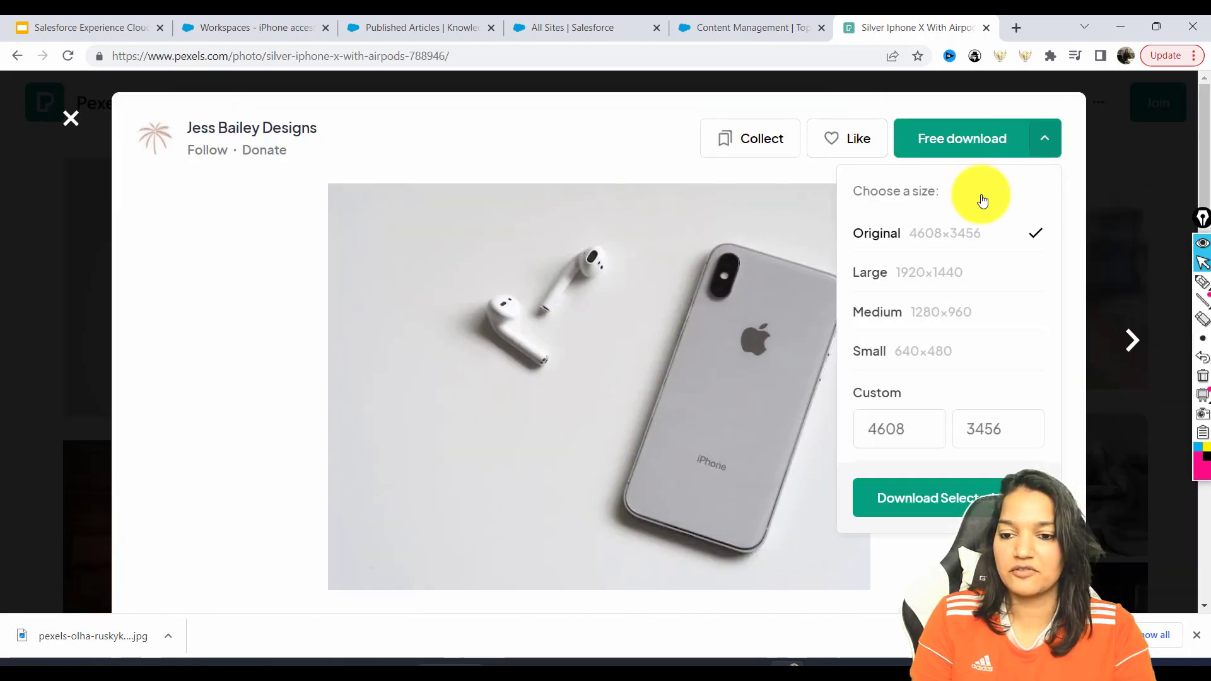
{"action": "left_click", "coordinate": [918, 348]}
{"action": "left_click", "coordinate": [902, 496]}
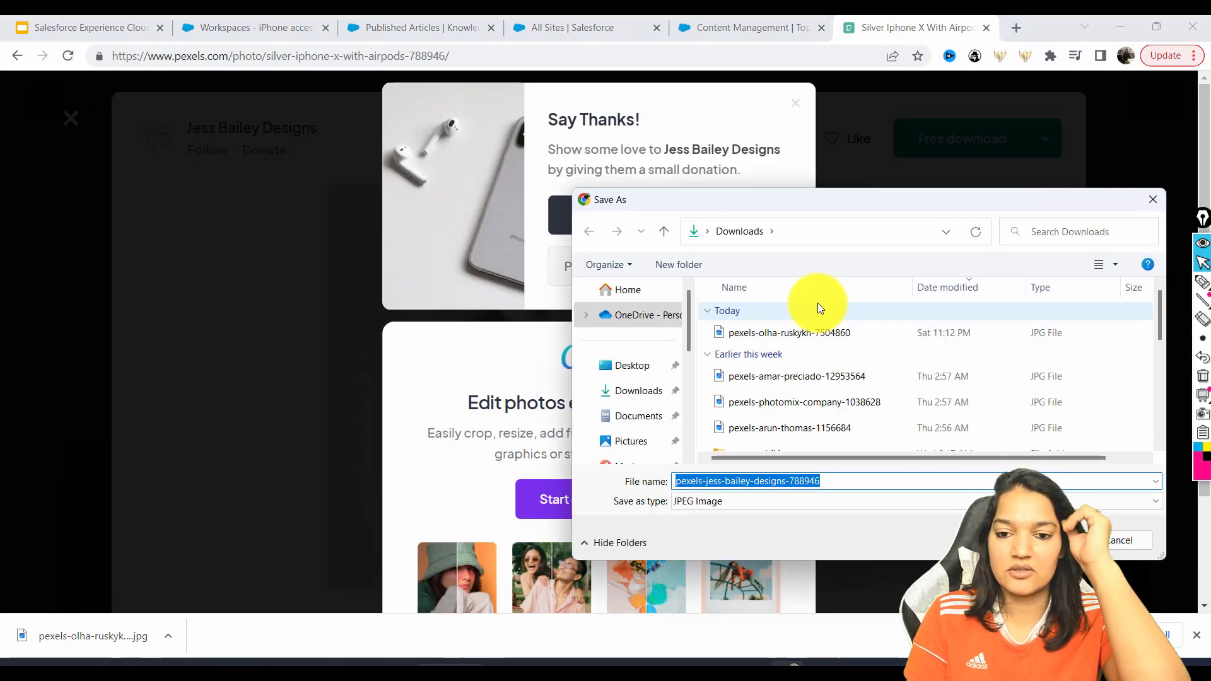
{"action": "key", "text": "Return"}
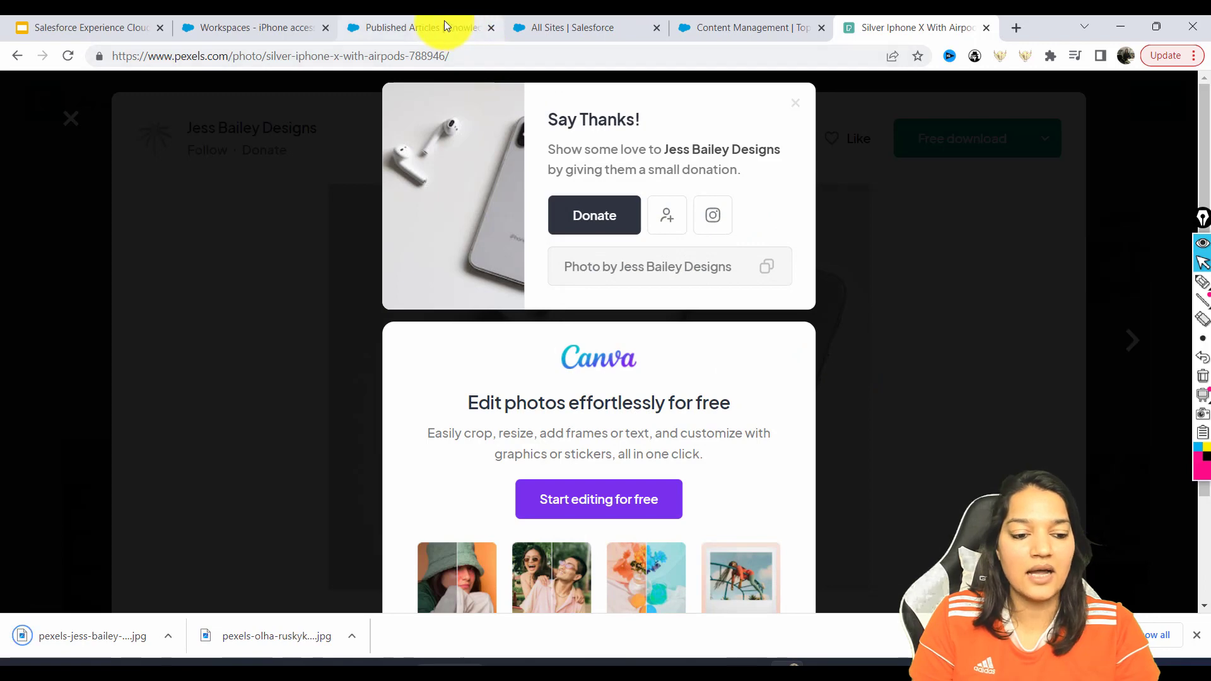
{"action": "left_click", "coordinate": [438, 20]}
Upload the silver iPhone and AirPods photo as New Features' thumbnail, save it, and return to Pexels.
{"action": "left_click", "coordinate": [745, 27]}
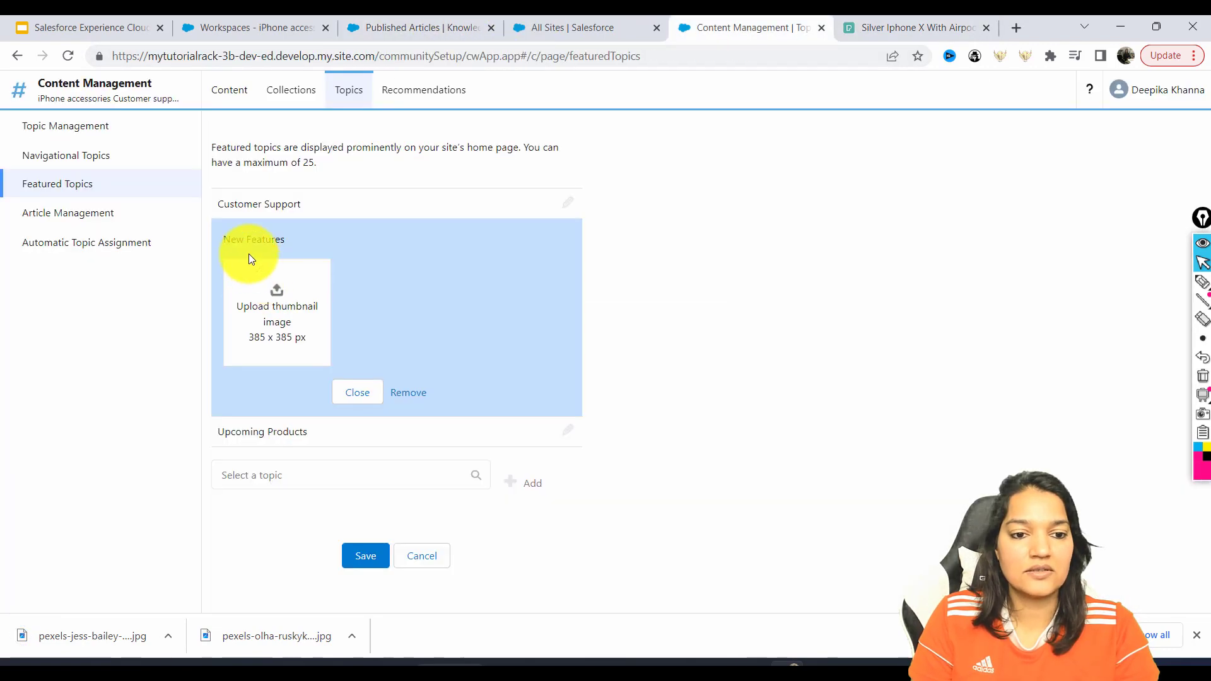
{"action": "left_click", "coordinate": [262, 324]}
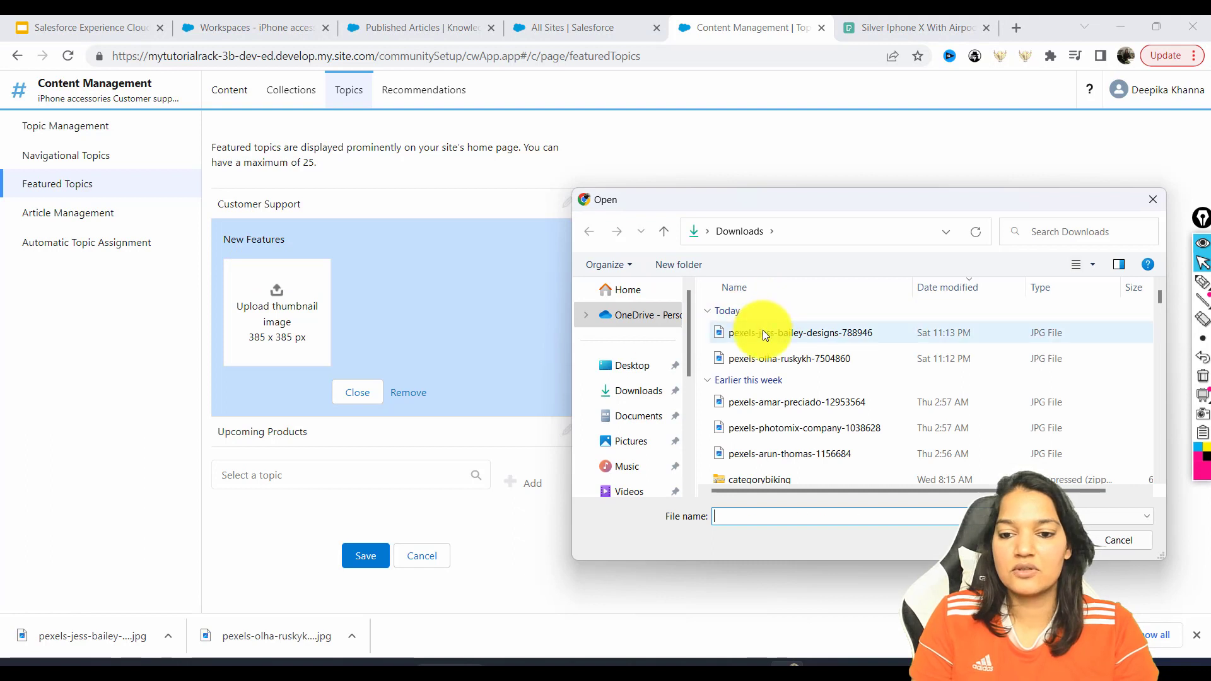
{"action": "double_click", "coordinate": [763, 330]}
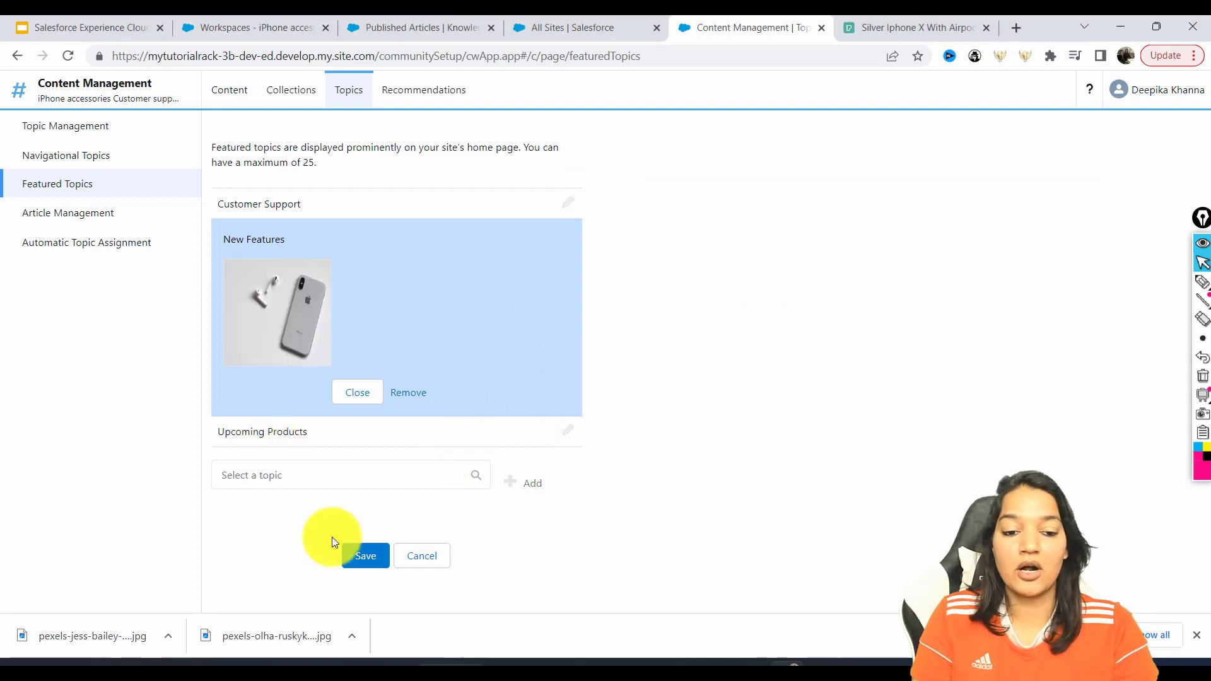
{"action": "left_click", "coordinate": [352, 559]}
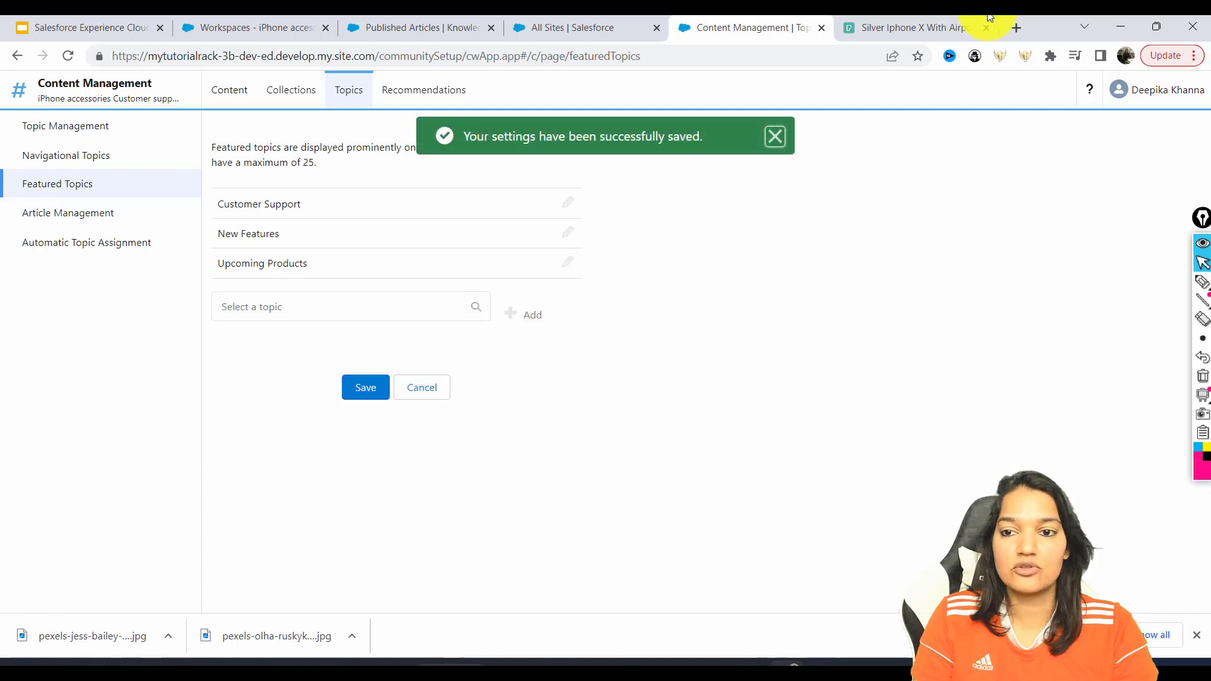
{"action": "left_click", "coordinate": [959, 18]}
{"action": "left_click", "coordinate": [943, 180]}
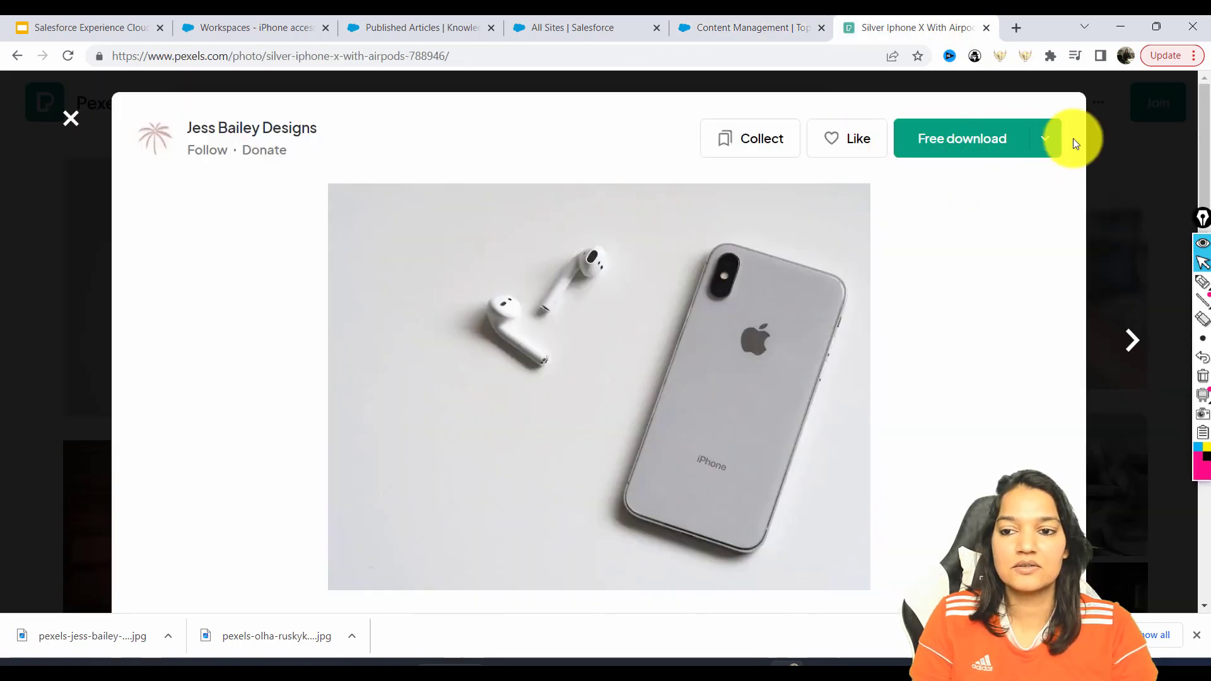
Search Pexels for 'iphone' and open the iPhone 6 with EarPods and MacBook photo.
{"action": "key", "text": "Escape"}
{"action": "left_click_drag", "start_coordinate": [319, 105], "coordinate": [46, 101]}
{"action": "type", "text": "iphone"}
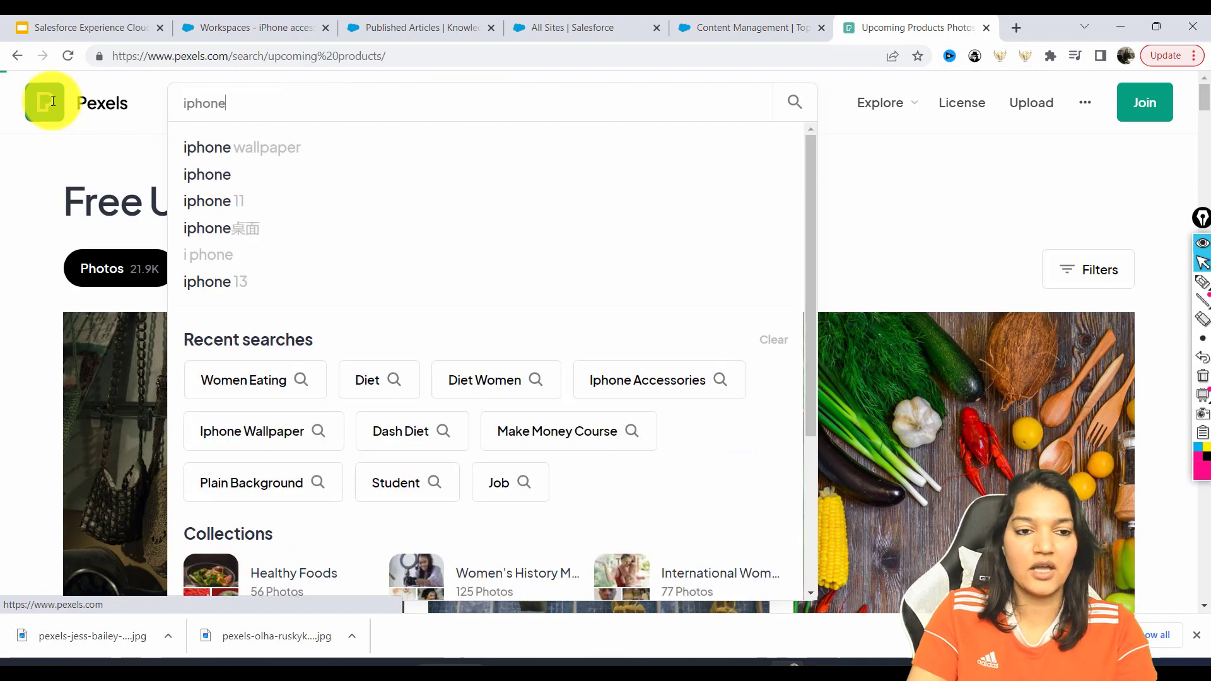
{"action": "key", "text": "Return"}
{"action": "scroll", "coordinate": [588, 391], "scroll_direction": "down", "scroll_amount": 5}
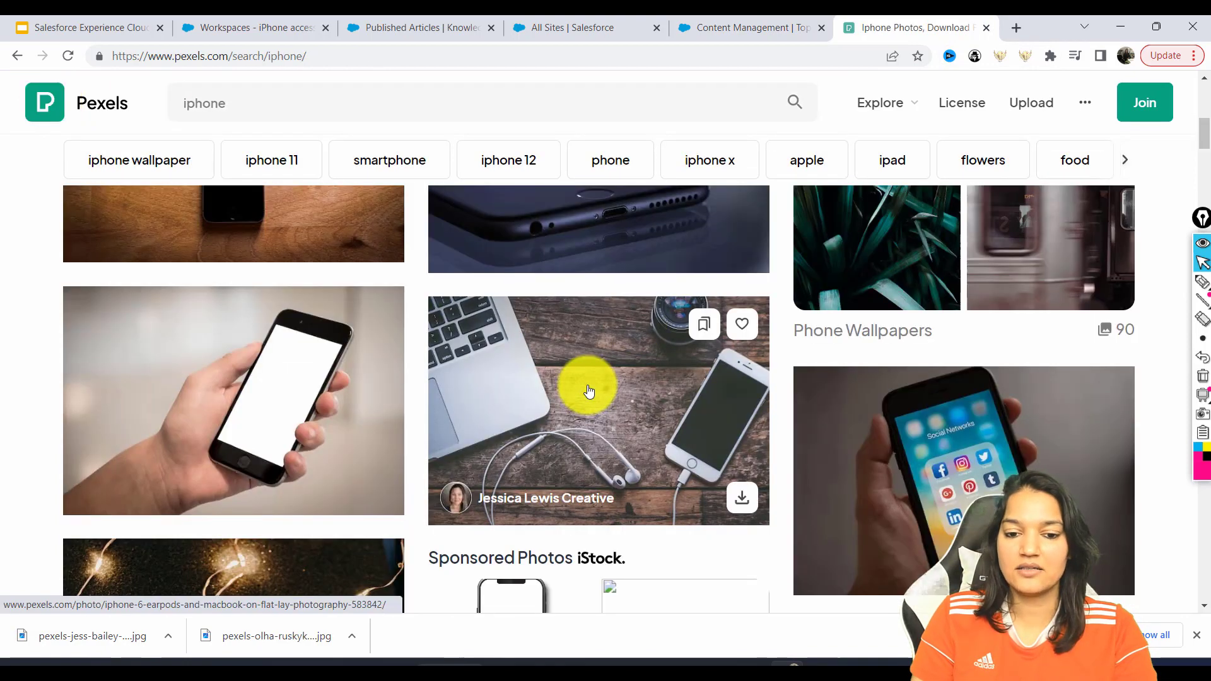
{"action": "left_click", "coordinate": [589, 392]}
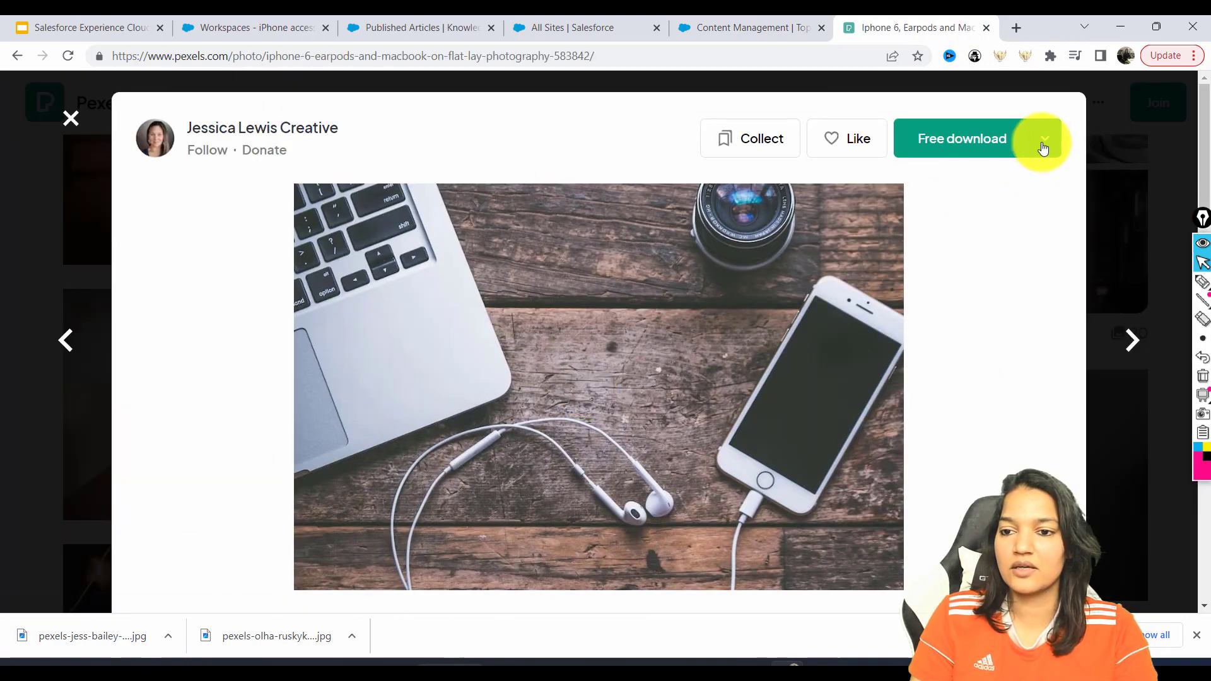
Download the photo at Small size to Downloads and switch back to Salesforce.
{"action": "left_click", "coordinate": [1043, 148]}
{"action": "left_click", "coordinate": [896, 352]}
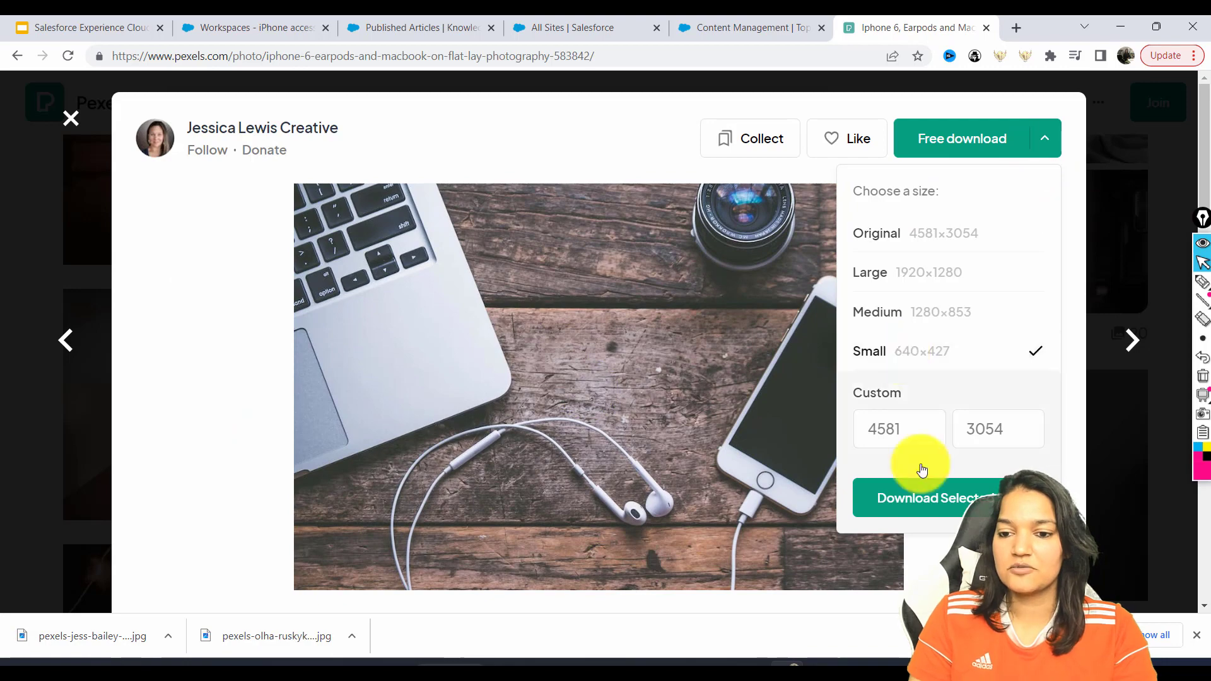
{"action": "left_click", "coordinate": [958, 496]}
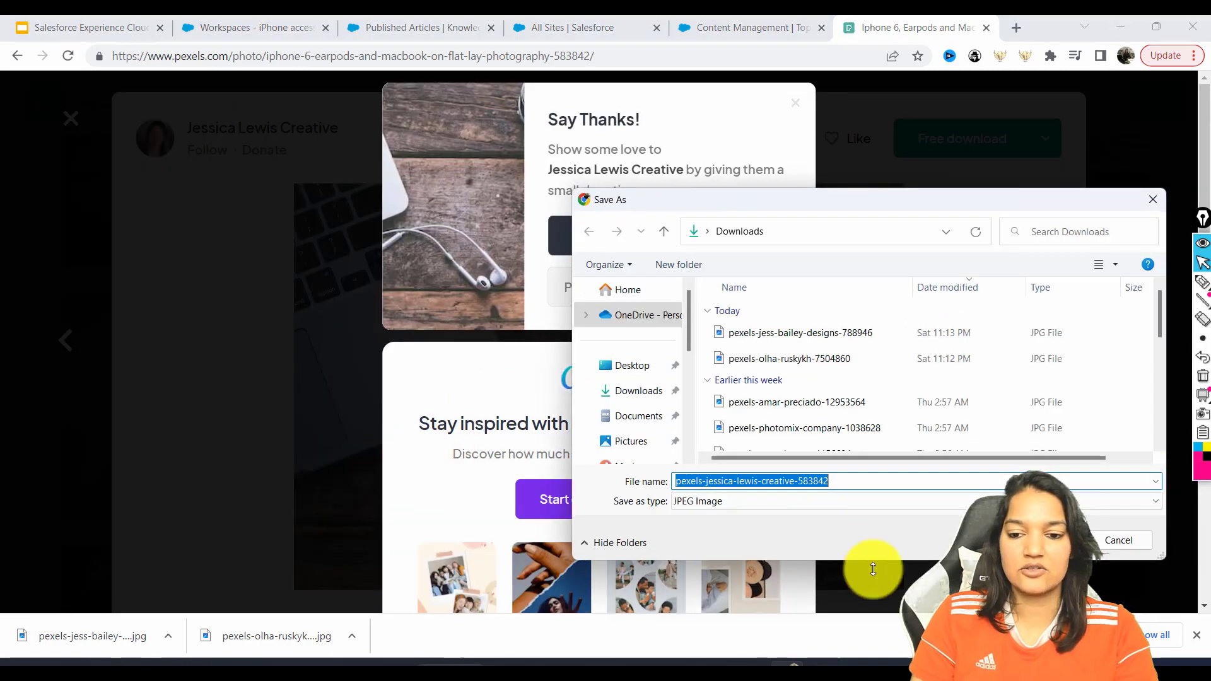
{"action": "left_click", "coordinate": [1041, 535]}
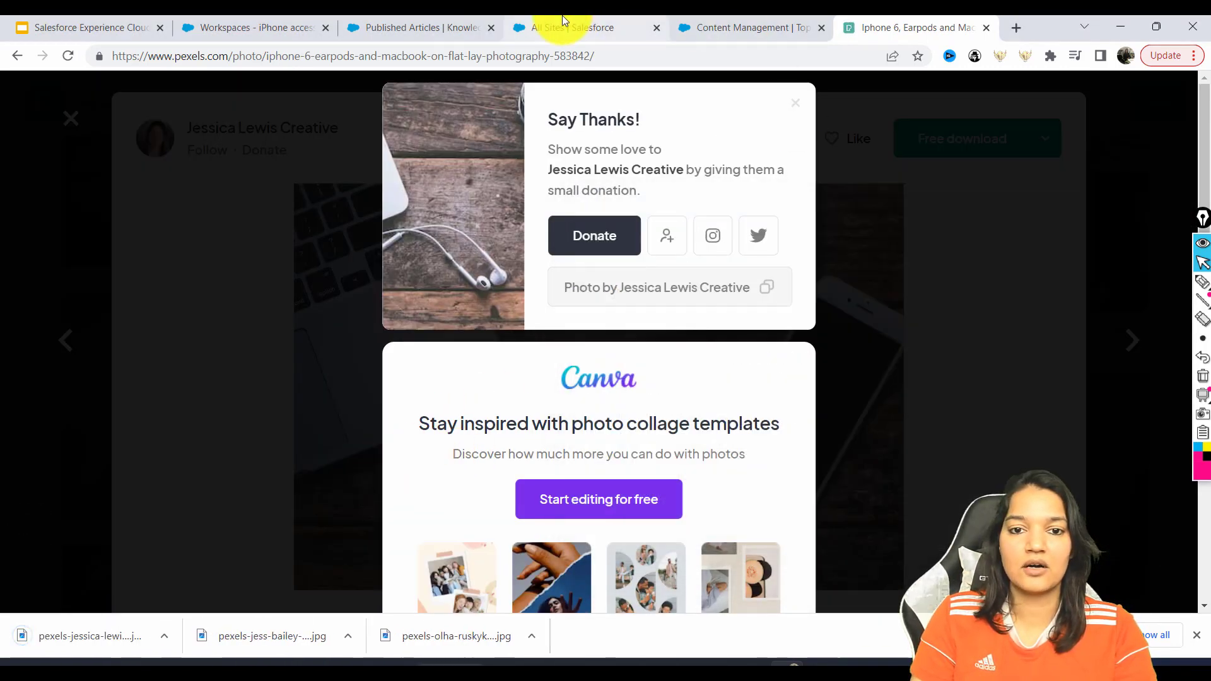
{"action": "left_click", "coordinate": [562, 25]}
{"action": "left_click", "coordinate": [406, 25]}
{"action": "left_click", "coordinate": [627, 21]}
Upload the iPhone 6, EarPods and MacBook photo as Upcoming Products' thumbnail and save.
{"action": "left_click", "coordinate": [706, 23]}
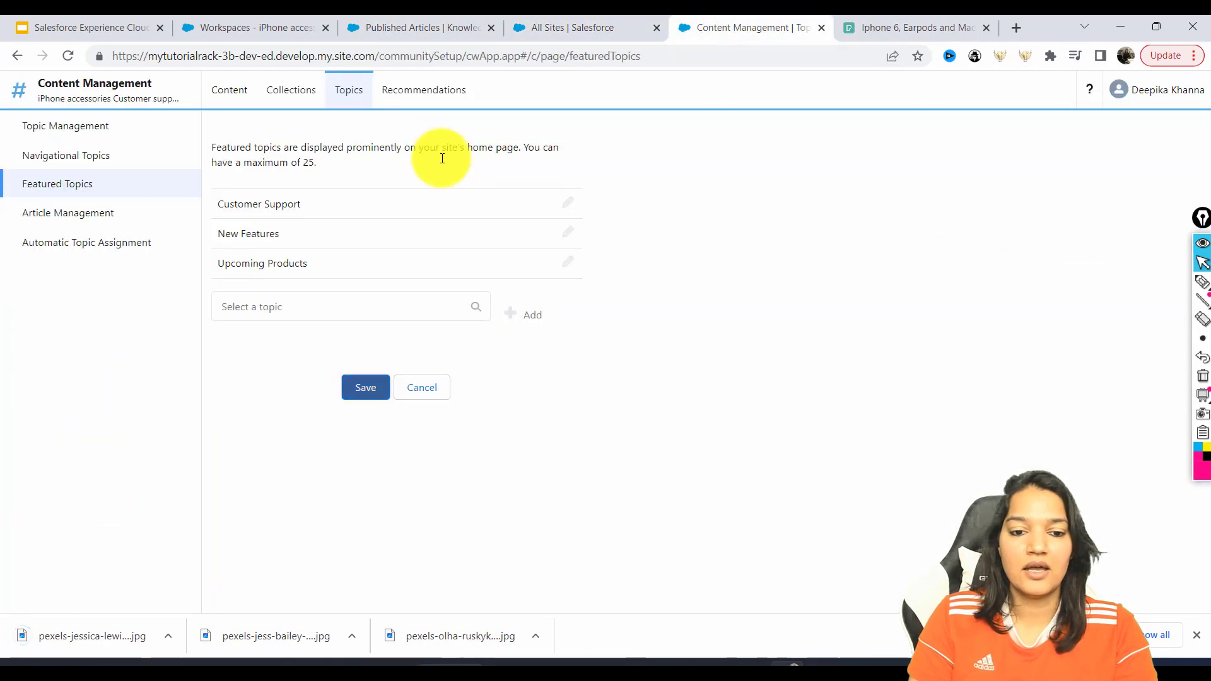
{"action": "left_click", "coordinate": [558, 264]}
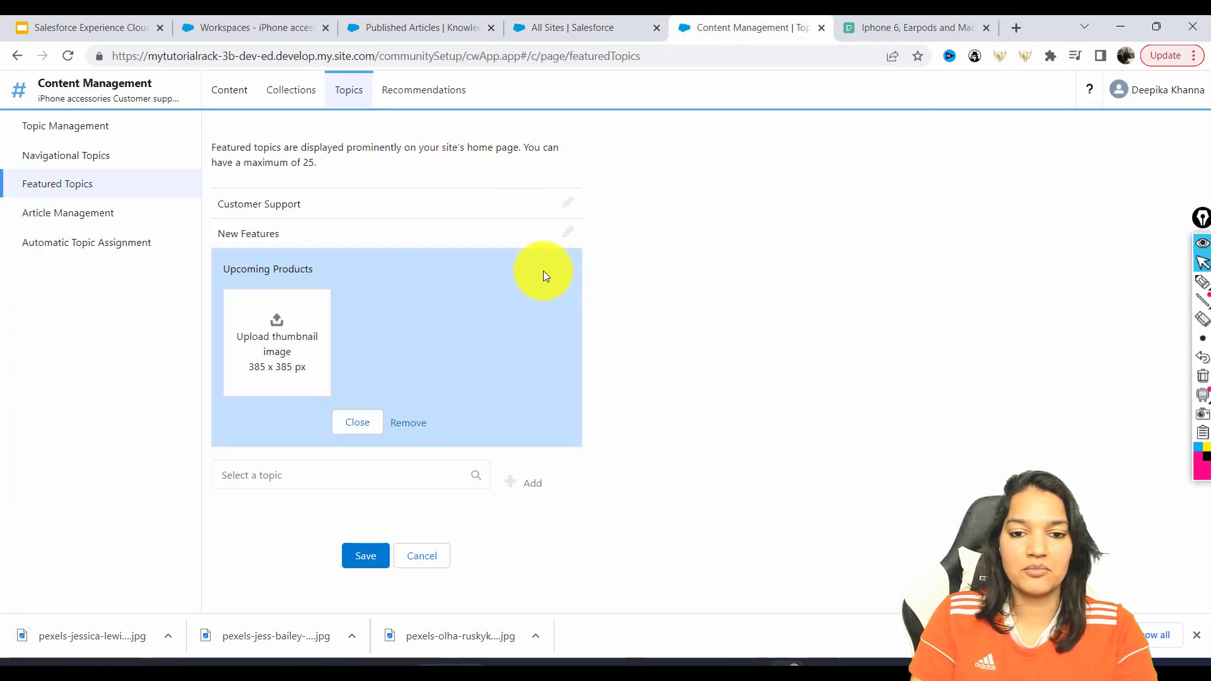
{"action": "left_click", "coordinate": [244, 354]}
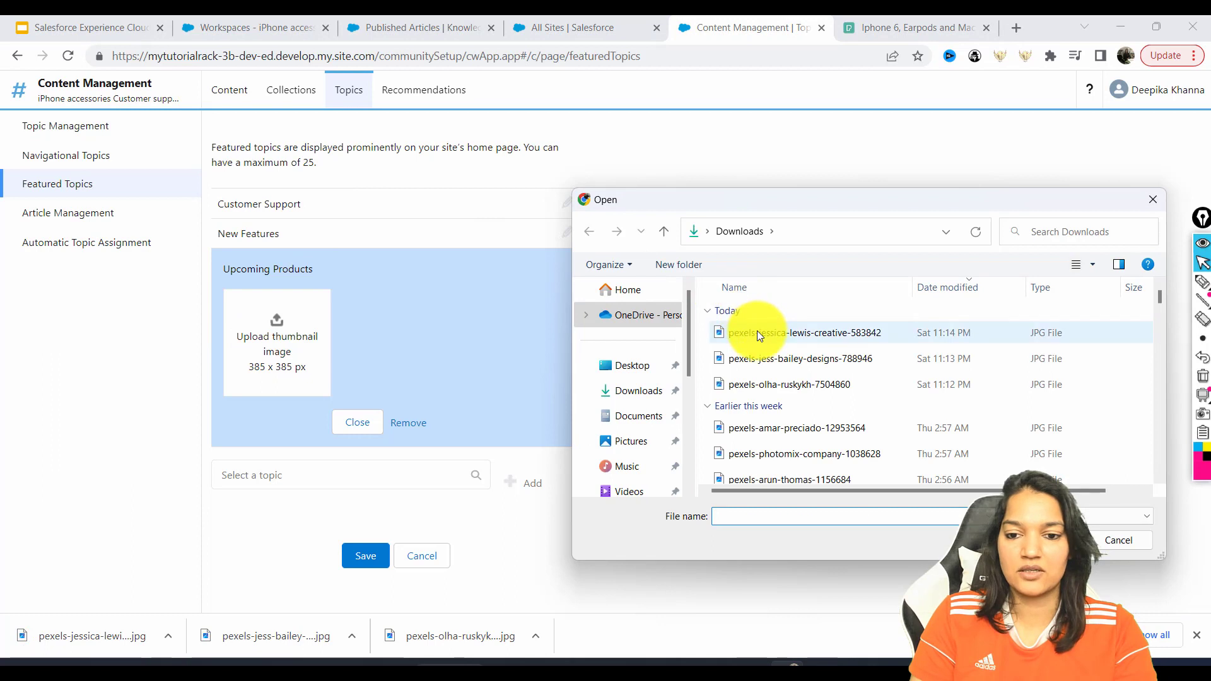
{"action": "double_click", "coordinate": [757, 331]}
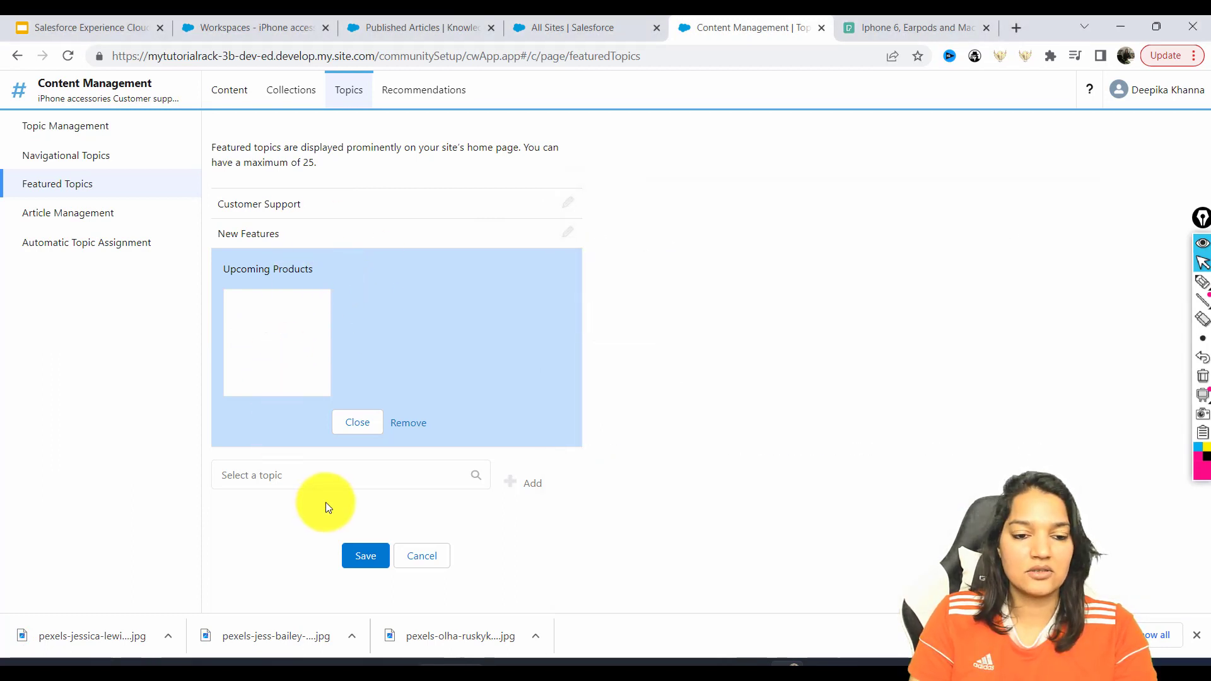
{"action": "left_click", "coordinate": [366, 554]}
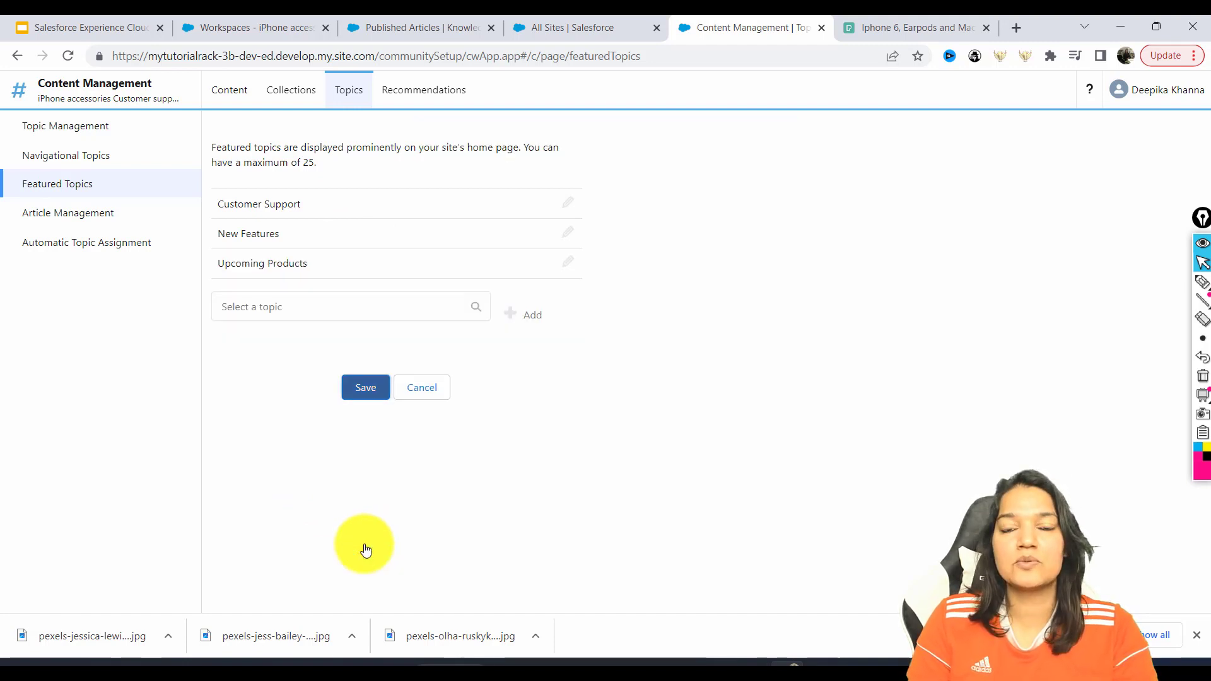
{"action": "left_click", "coordinate": [82, 162]}
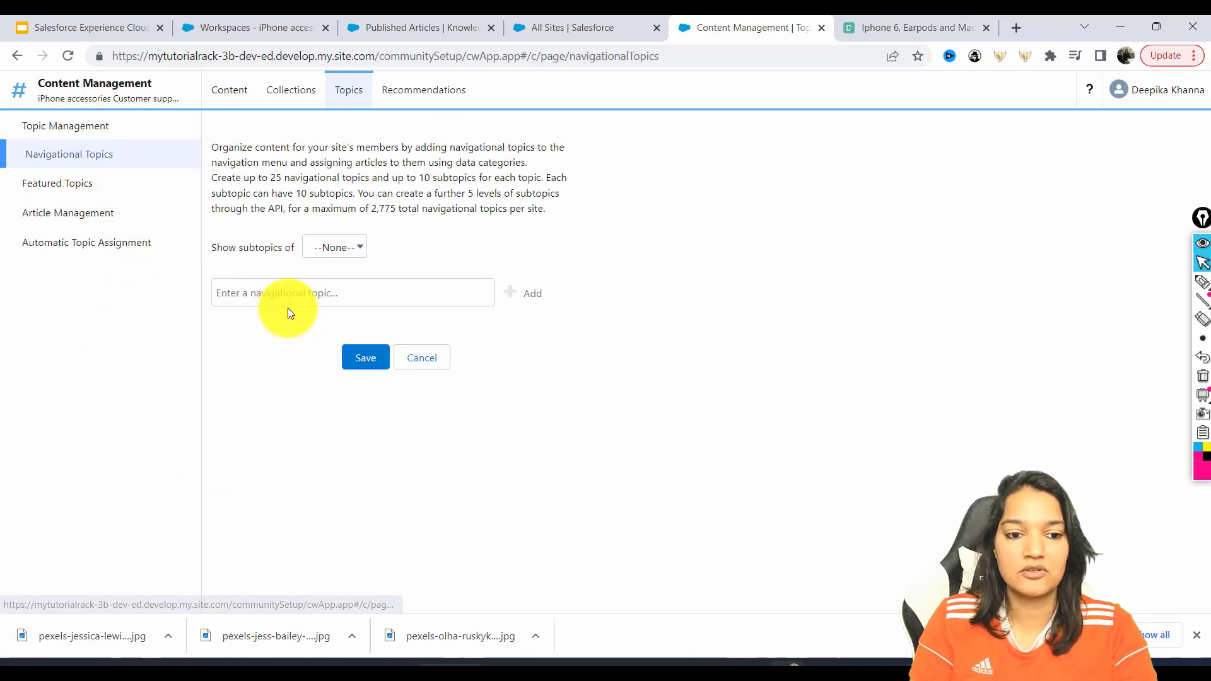
{"action": "left_click", "coordinate": [81, 128]}
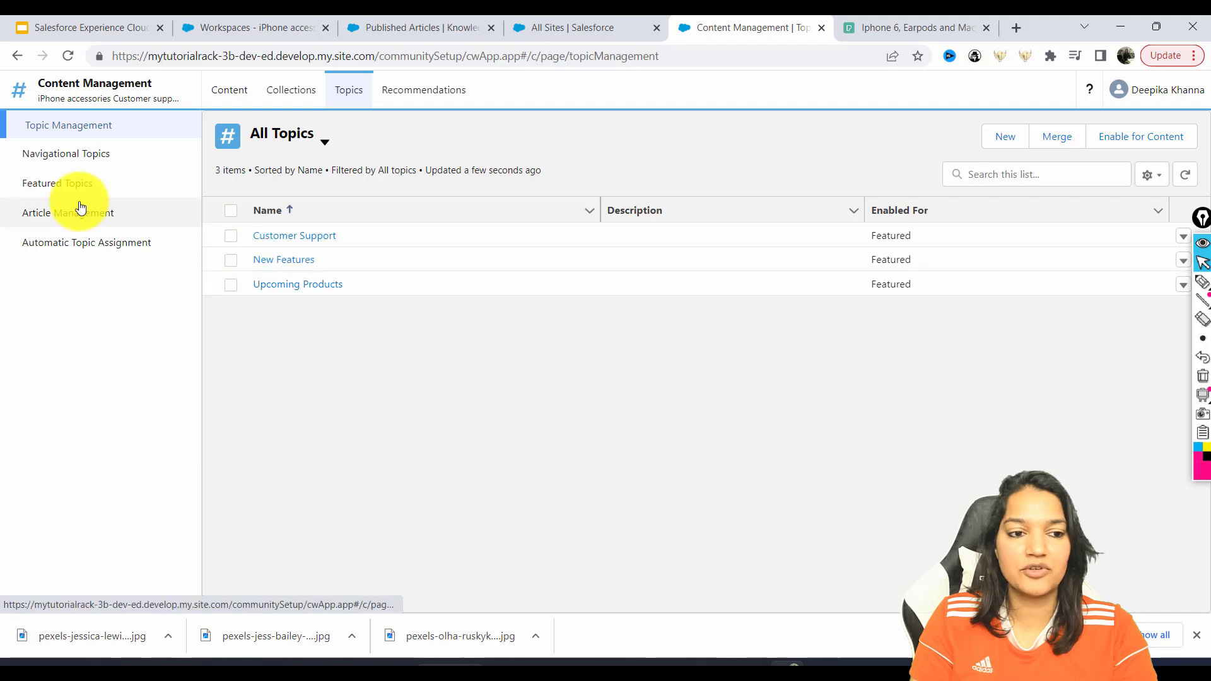
{"action": "left_click", "coordinate": [67, 189]}
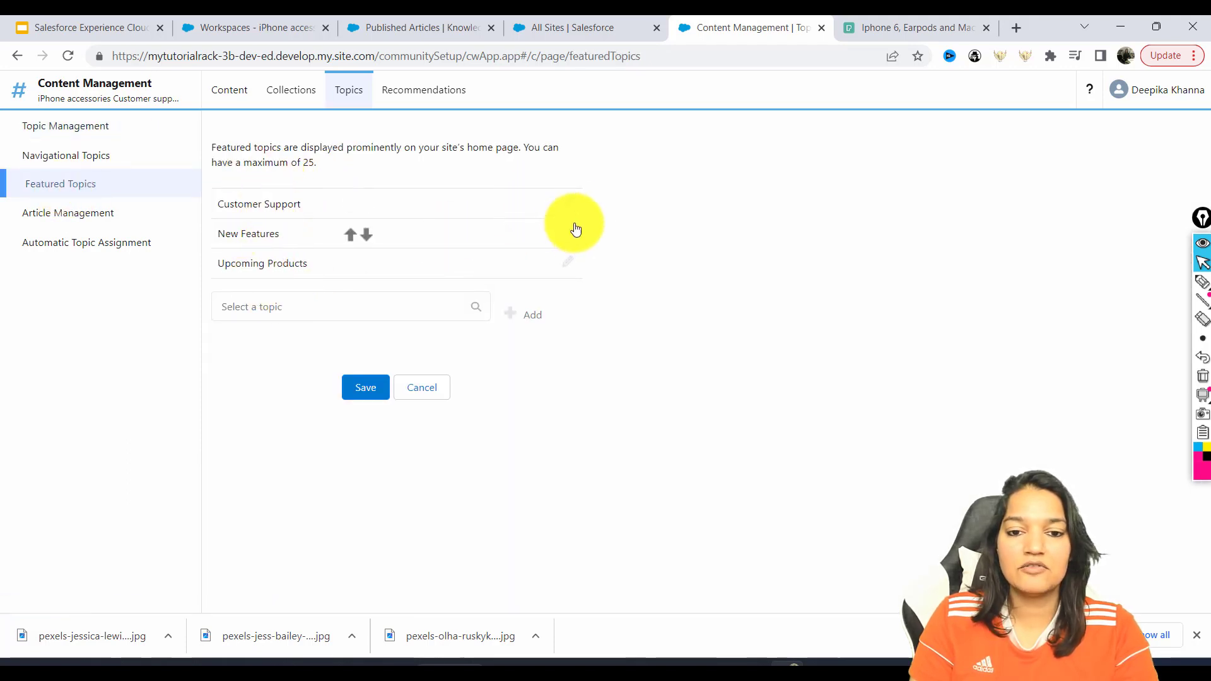
{"action": "left_click", "coordinate": [366, 392]}
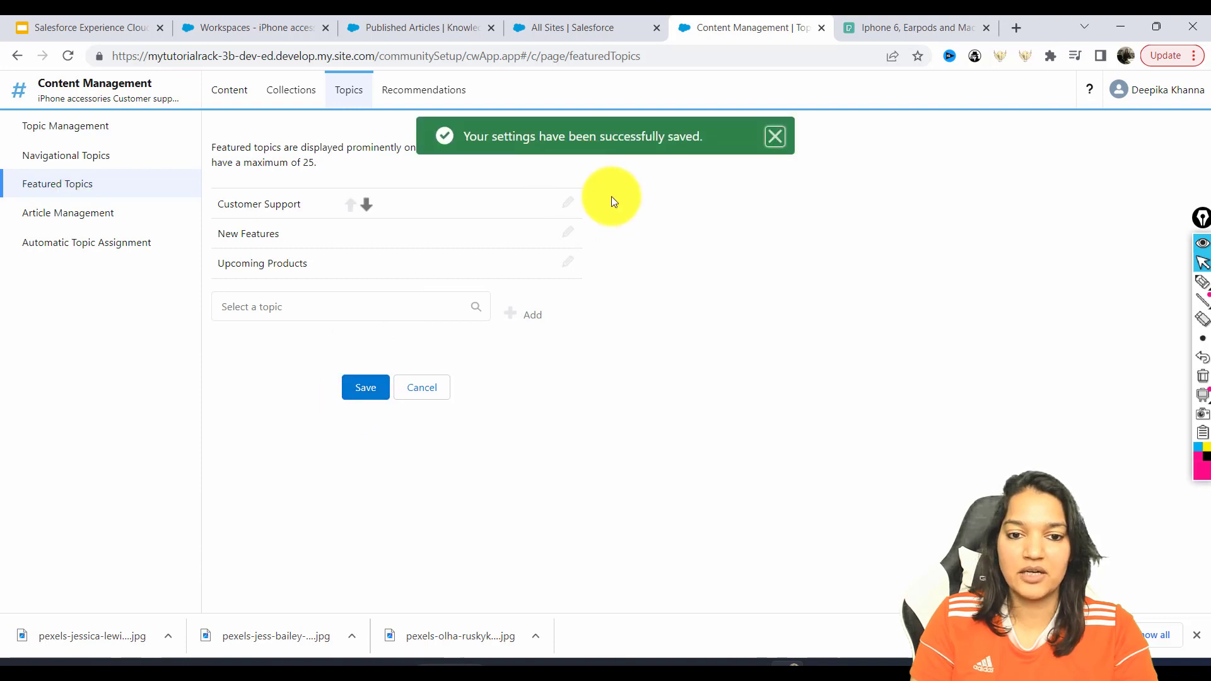
{"action": "left_click", "coordinate": [576, 202]}
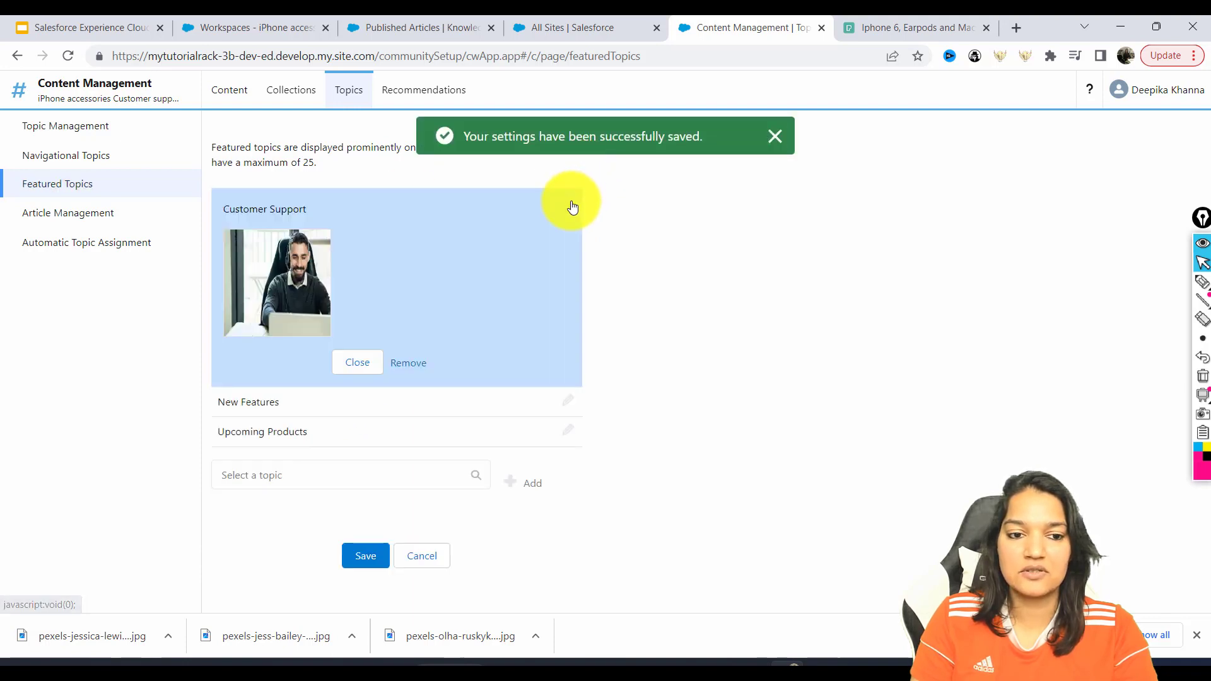
{"action": "left_click", "coordinate": [569, 405]}
{"action": "left_click", "coordinate": [568, 433]}
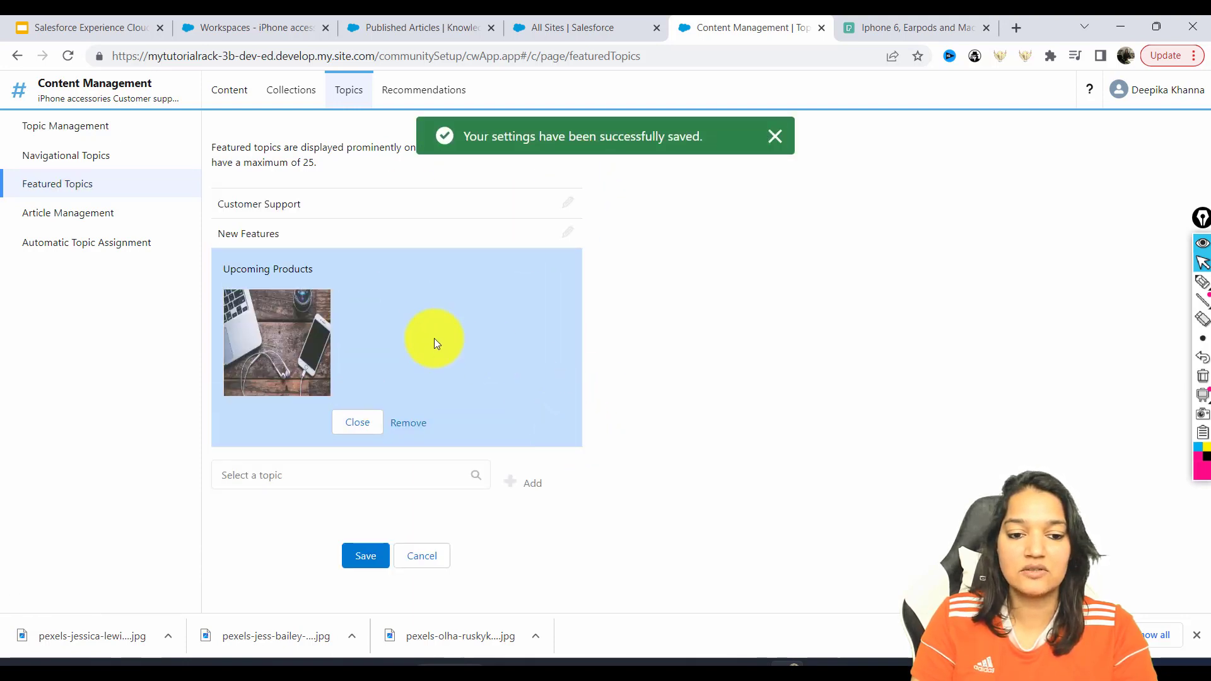
{"action": "left_click", "coordinate": [366, 552]}
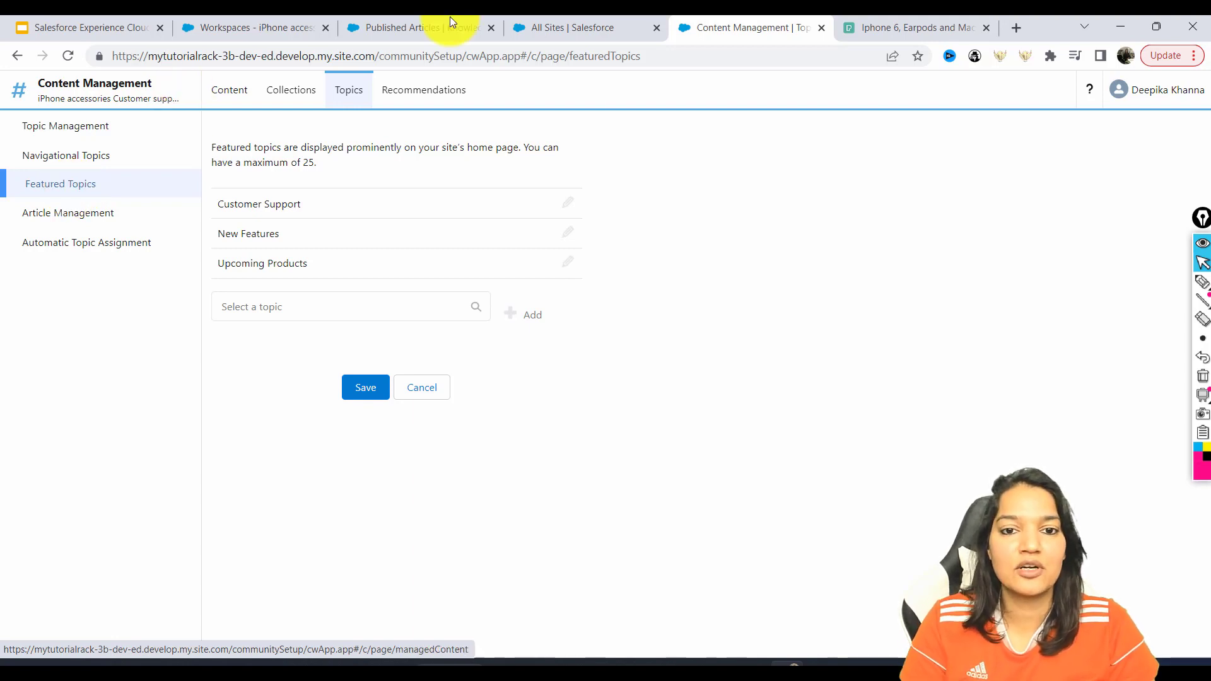
Open iPhone accessories Customer support's Builder link from All Sites in a new tab and view its home page.
{"action": "left_click", "coordinate": [987, 28]}
{"action": "left_click", "coordinate": [612, 24]}
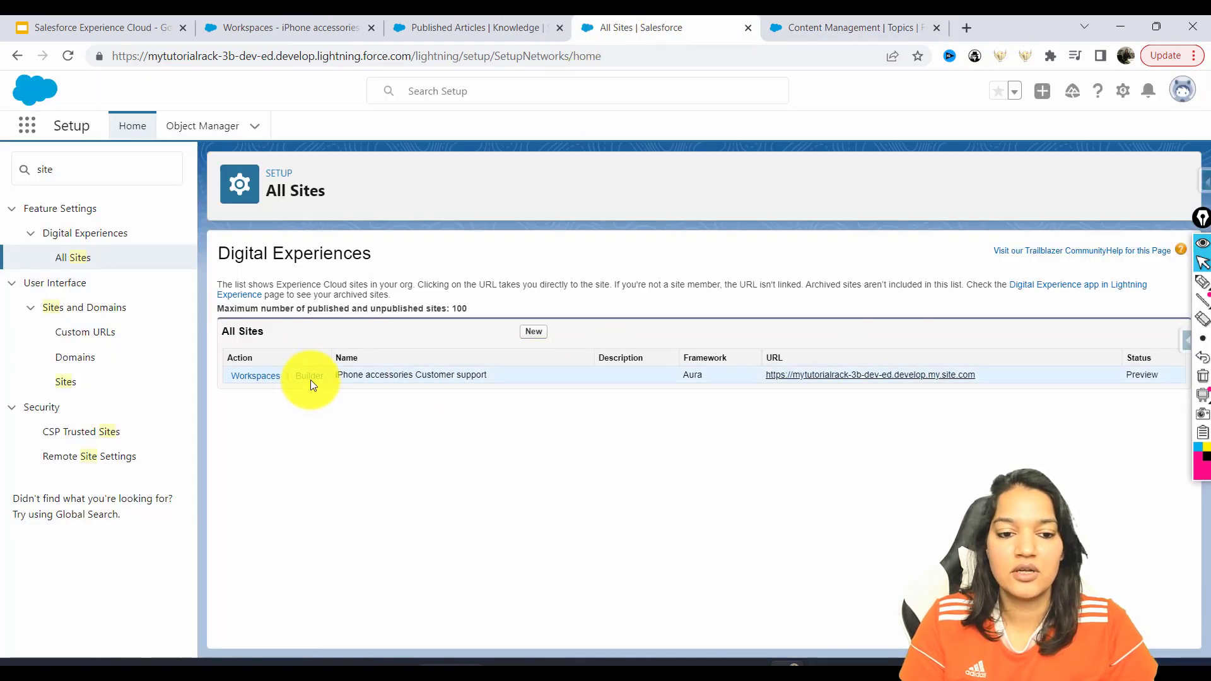
{"action": "left_click", "coordinate": [332, 393]}
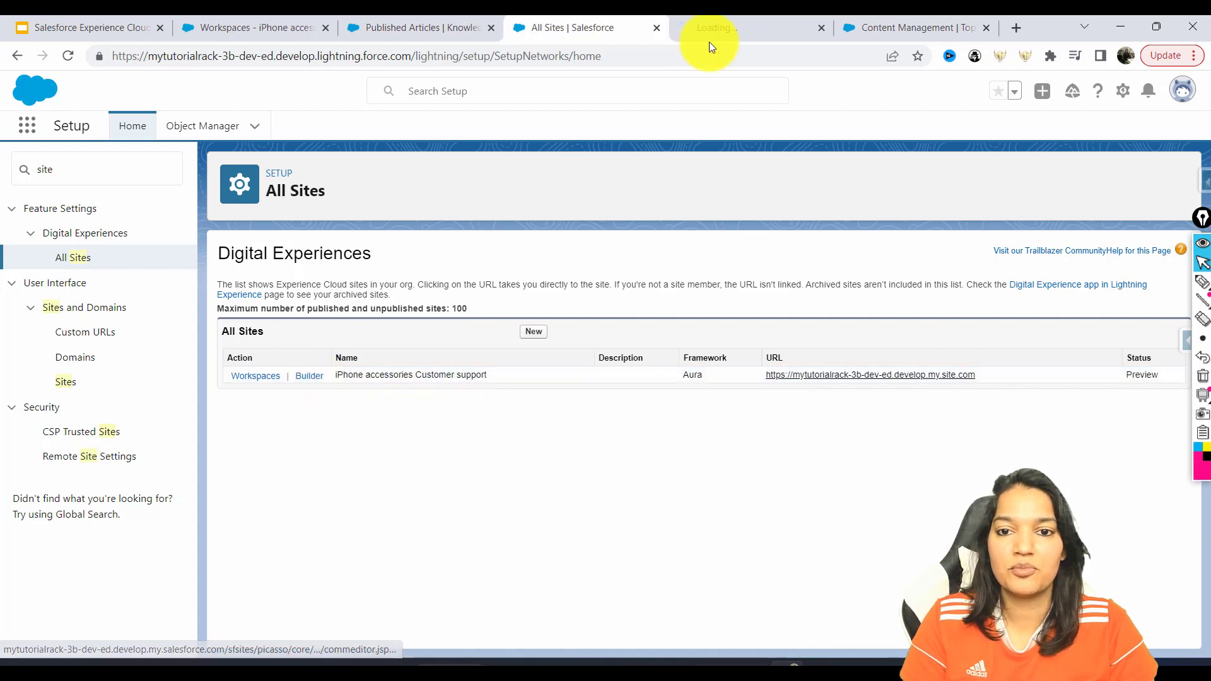
{"action": "left_click", "coordinate": [732, 30]}
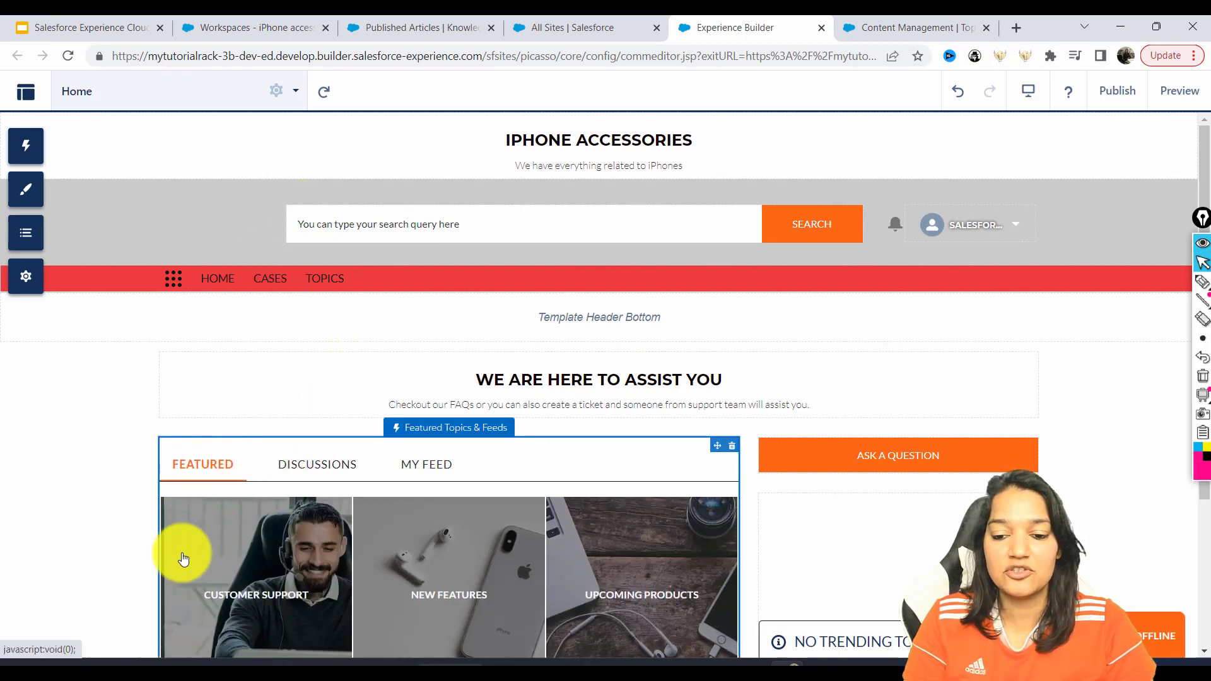
{"action": "mouse_move", "coordinate": [1202, 298]}
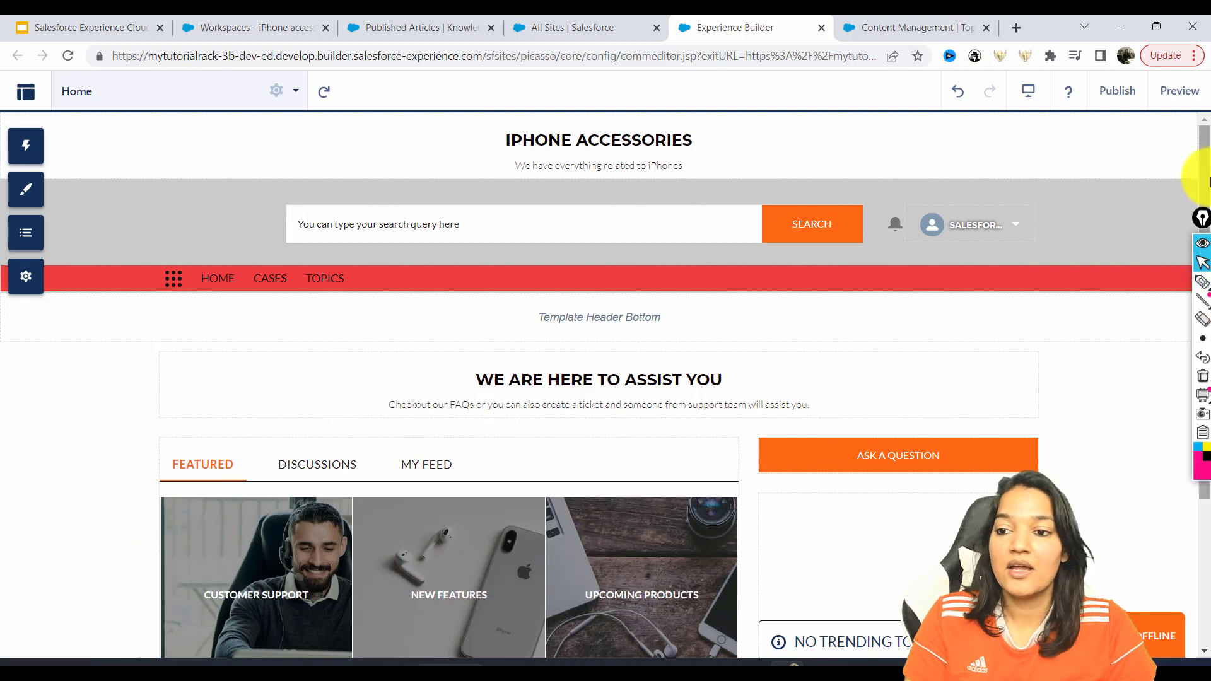
{"action": "scroll", "coordinate": [1197, 265], "scroll_direction": "down", "scroll_amount": 3}
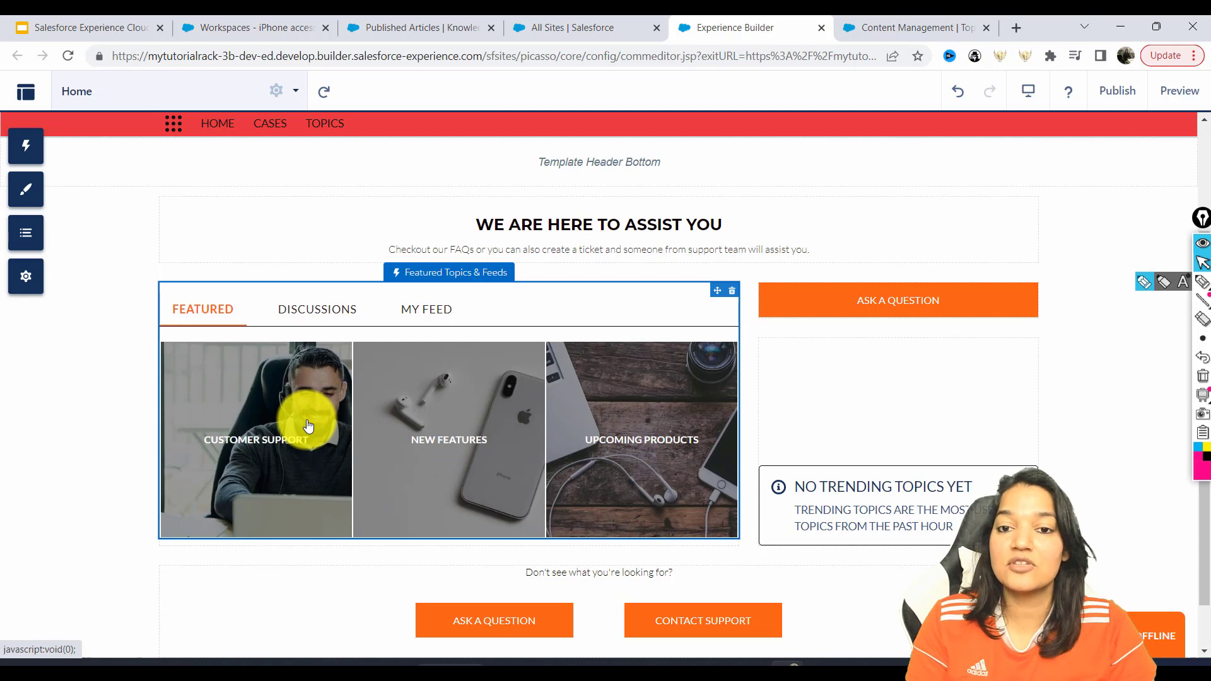
Place Trending Articles by Topic under Ask a Question with Number of Articles set to 5.
{"action": "left_click", "coordinate": [37, 157]}
{"action": "type", "text": "top"}
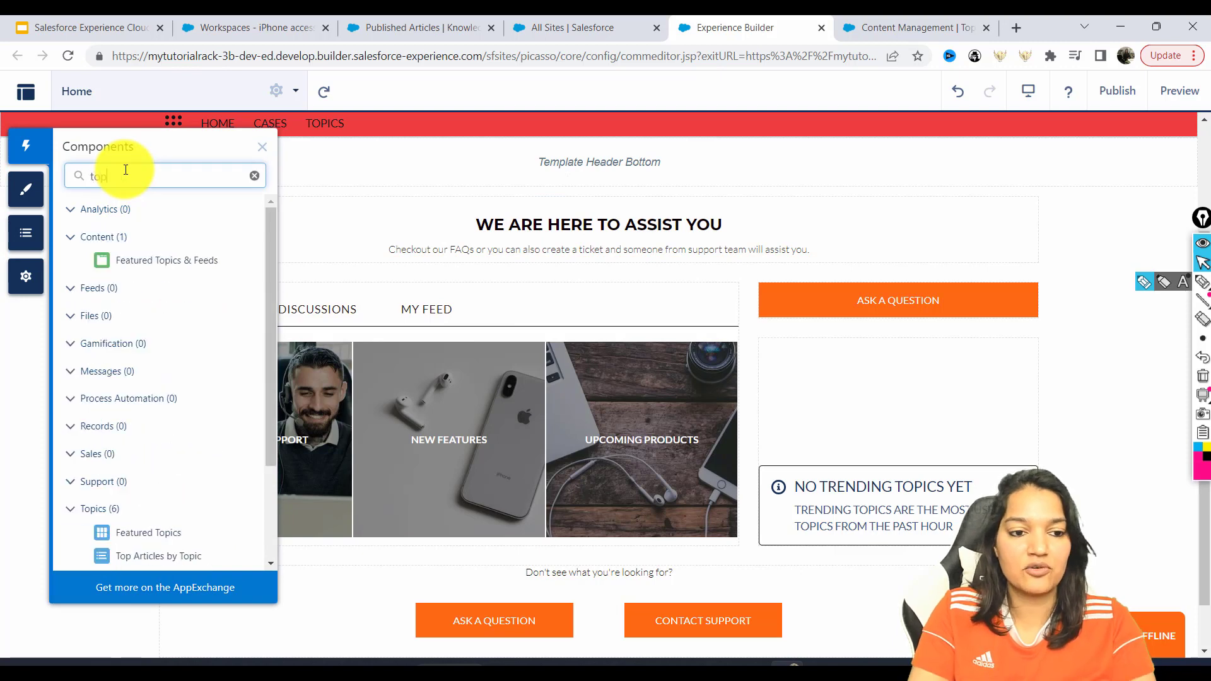
{"action": "left_click_drag", "start_coordinate": [275, 261], "coordinate": [266, 392]}
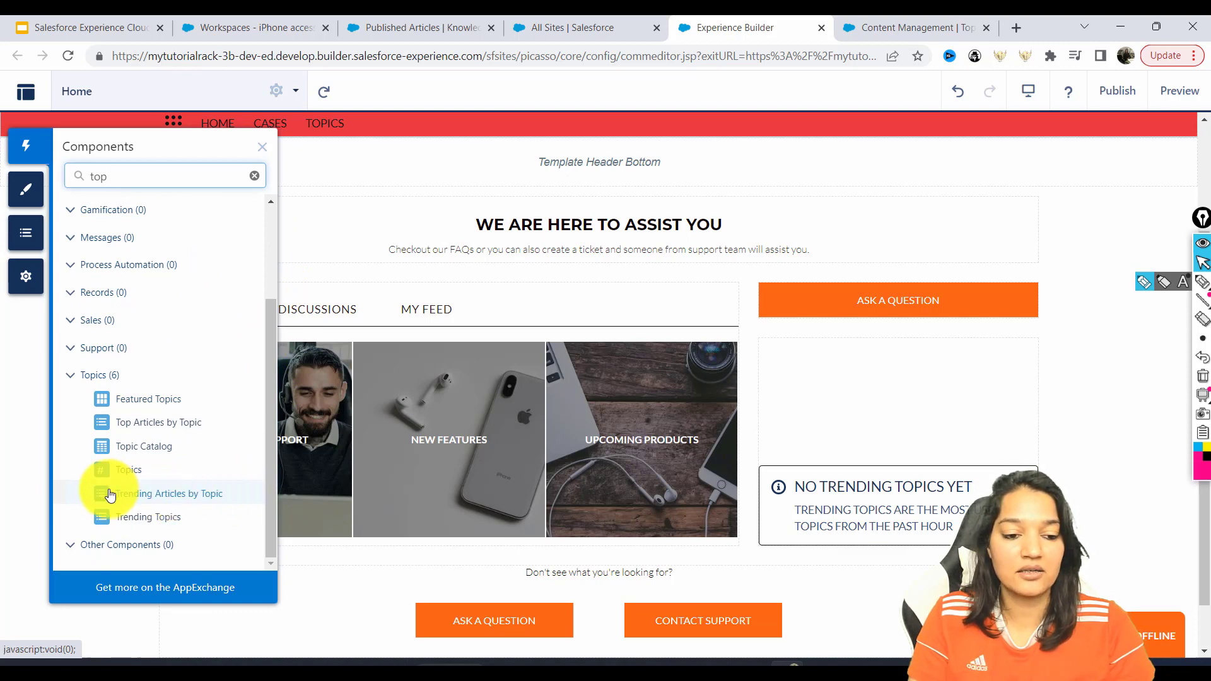
{"action": "left_click_drag", "start_coordinate": [104, 498], "coordinate": [875, 410]}
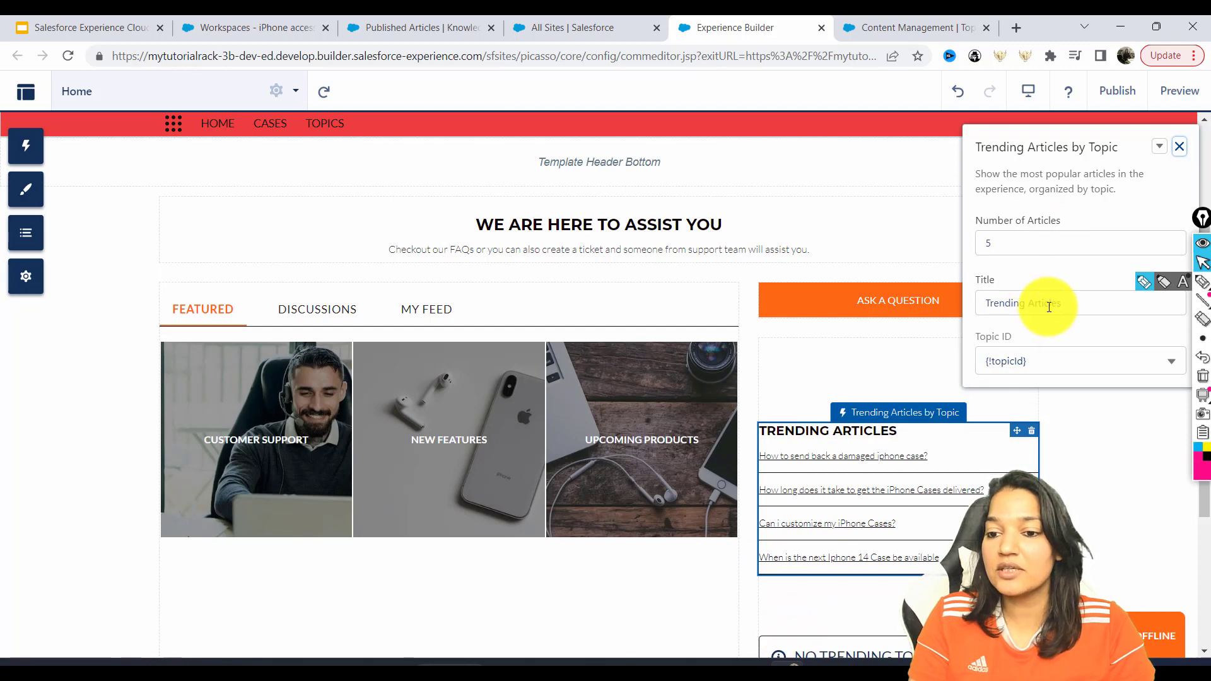
{"action": "left_click", "coordinate": [997, 242]}
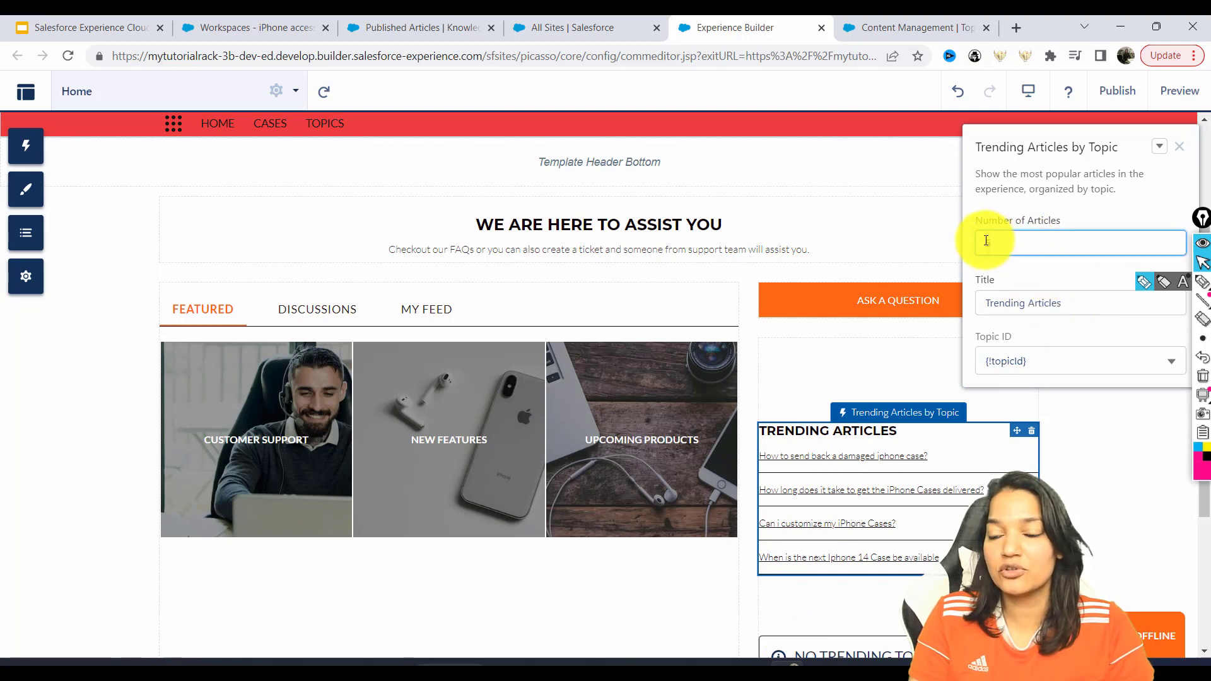
{"action": "type", "text": "3"}
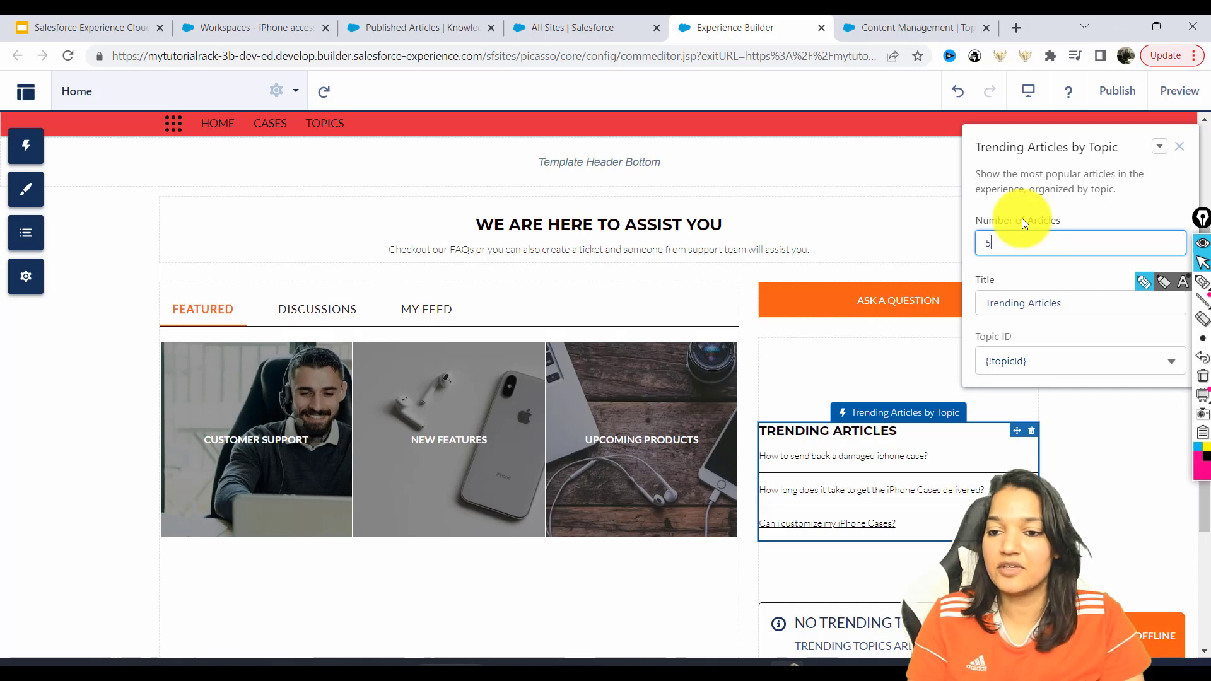
{"action": "left_click", "coordinate": [1081, 209]}
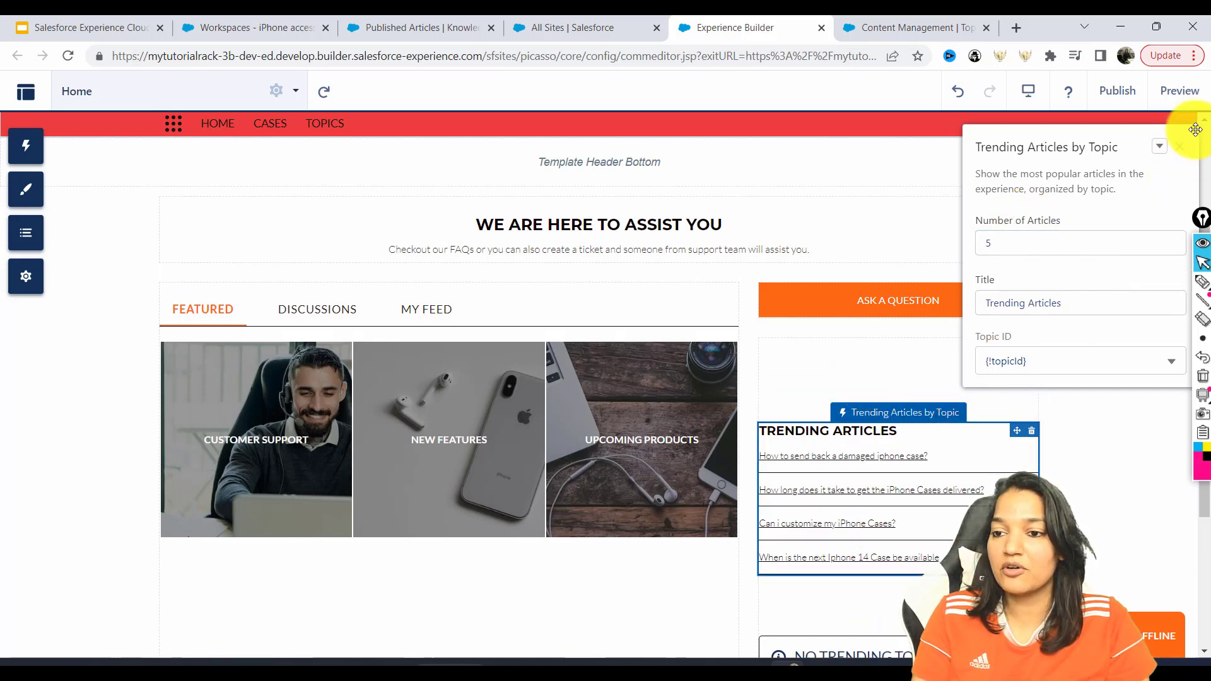
{"action": "left_click", "coordinate": [1179, 147]}
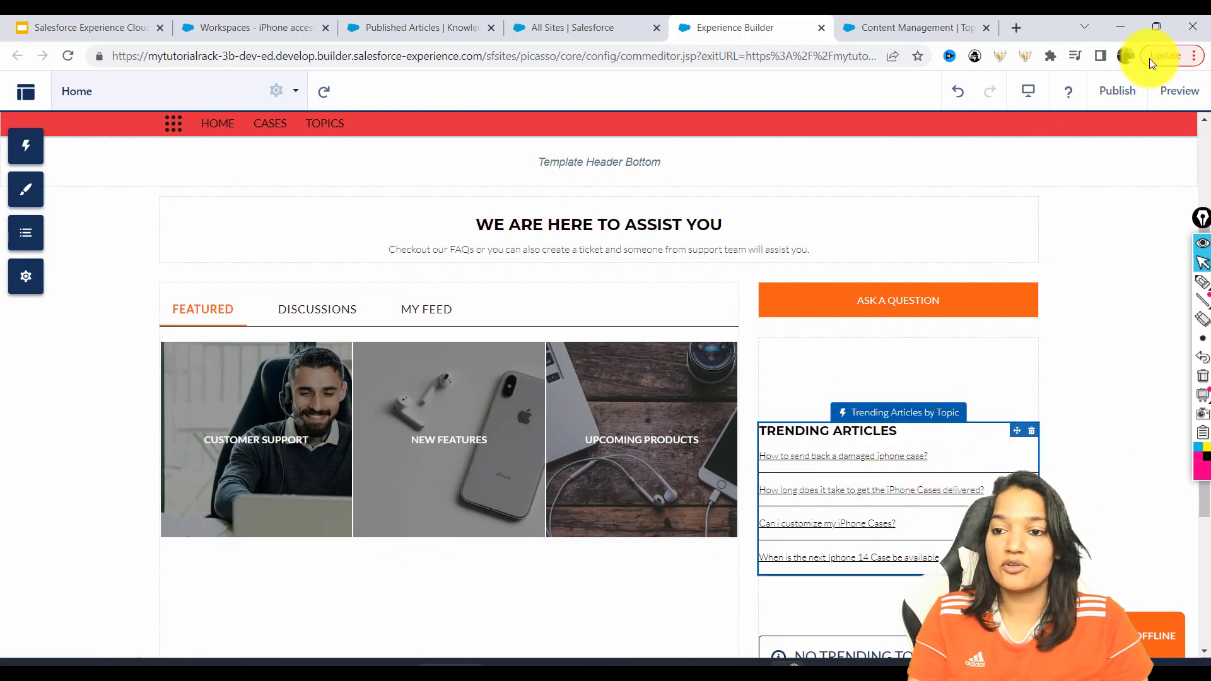
In Preview, open Customer Support's Articles tab and the damaged iPhone case article, then return home.
{"action": "left_click", "coordinate": [1179, 96]}
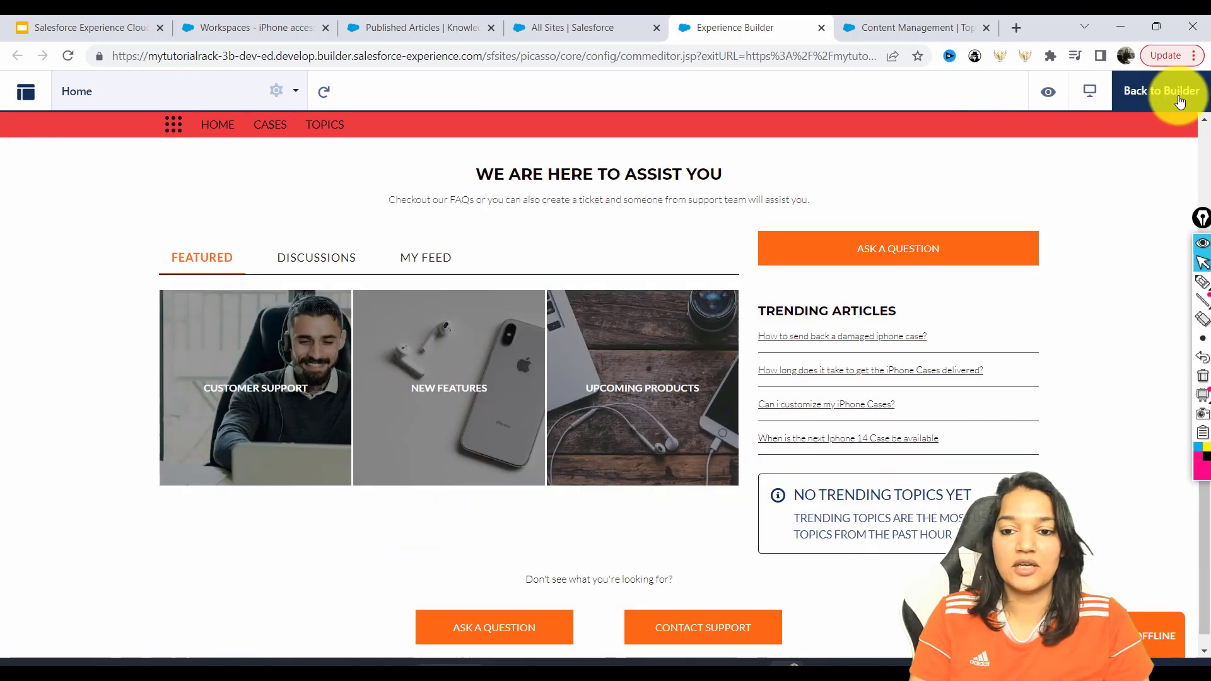
{"action": "left_click", "coordinate": [216, 409]}
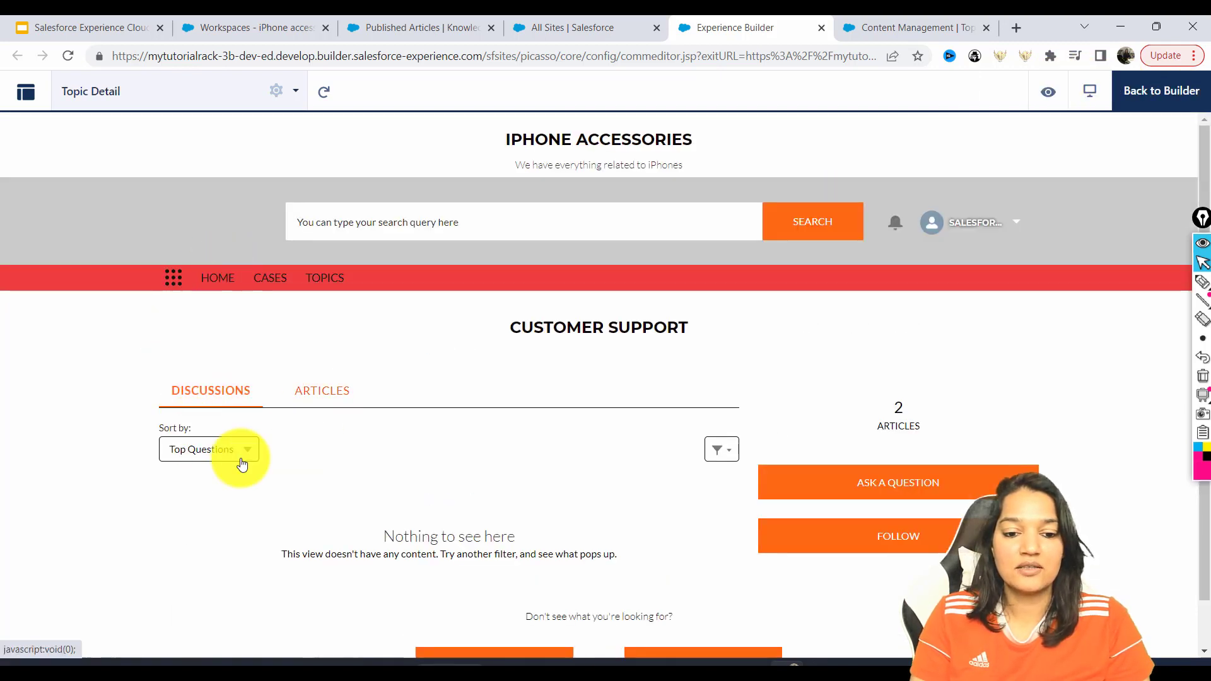
{"action": "left_click", "coordinate": [316, 394]}
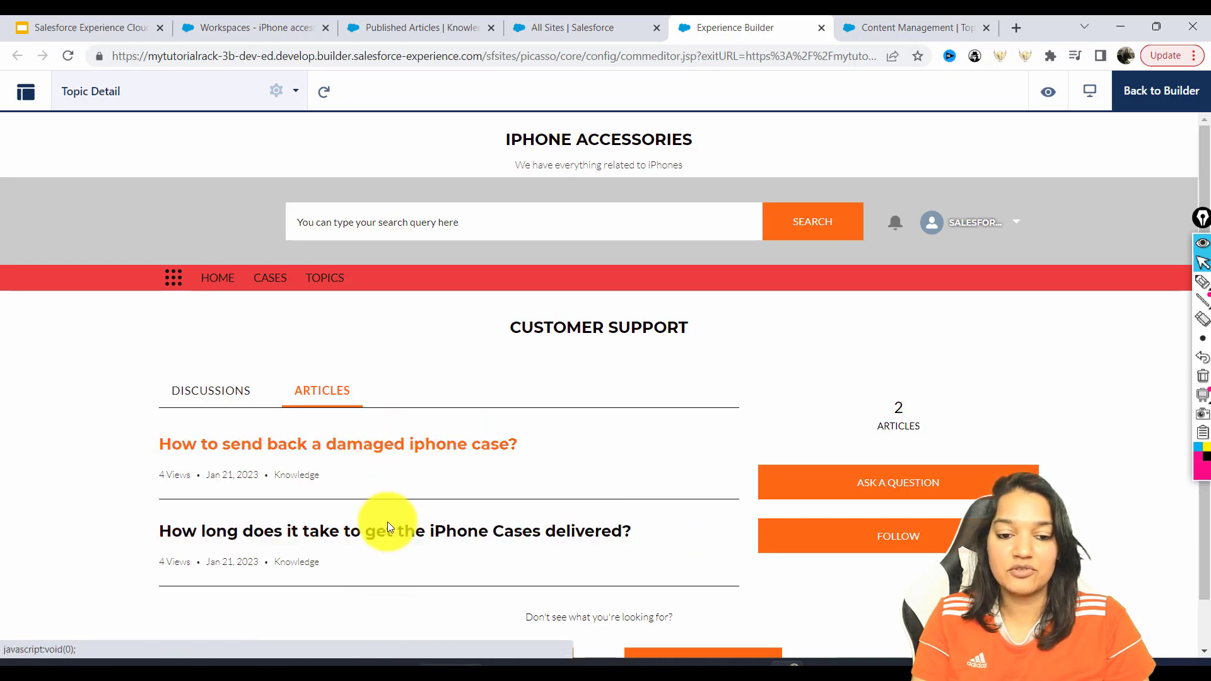
{"action": "left_click", "coordinate": [373, 445]}
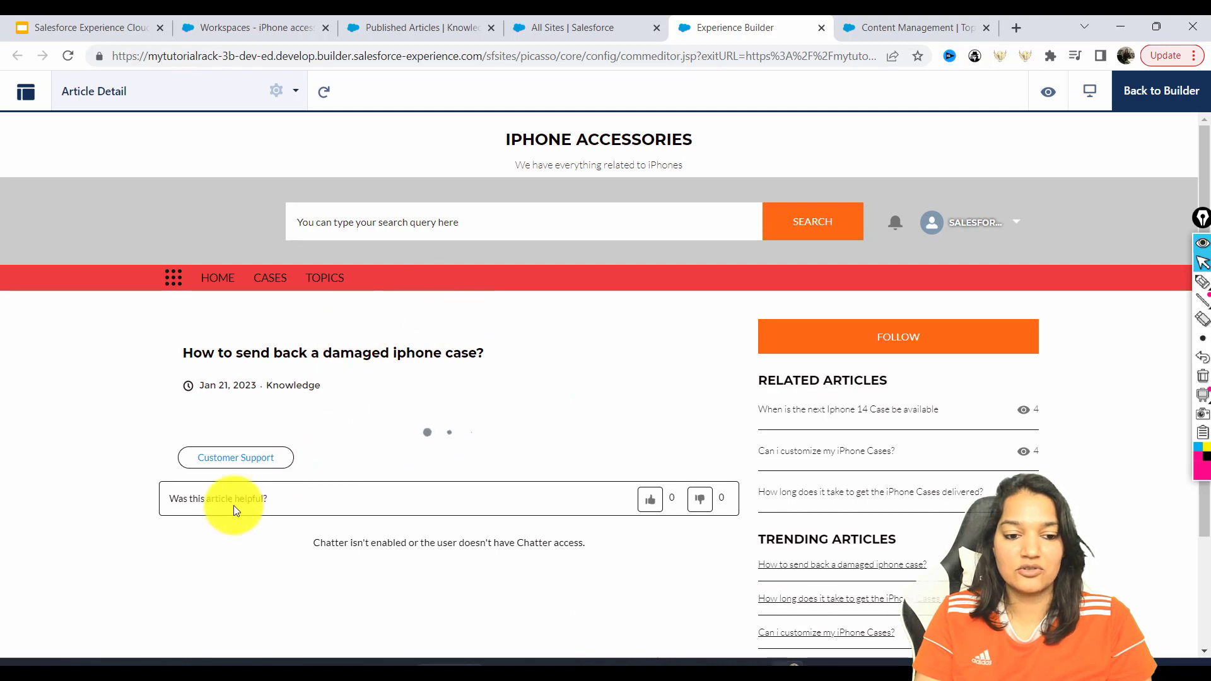
{"action": "left_click_drag", "start_coordinate": [181, 437], "coordinate": [383, 436]}
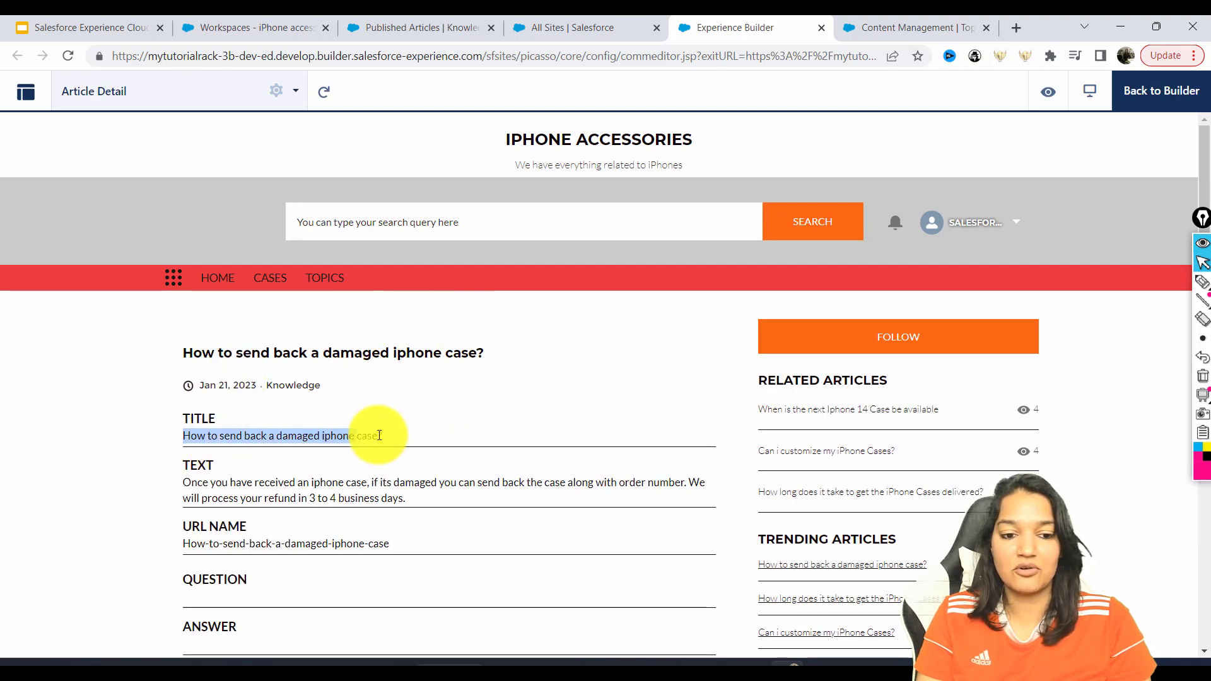
{"action": "left_click_drag", "start_coordinate": [183, 482], "coordinate": [431, 500]}
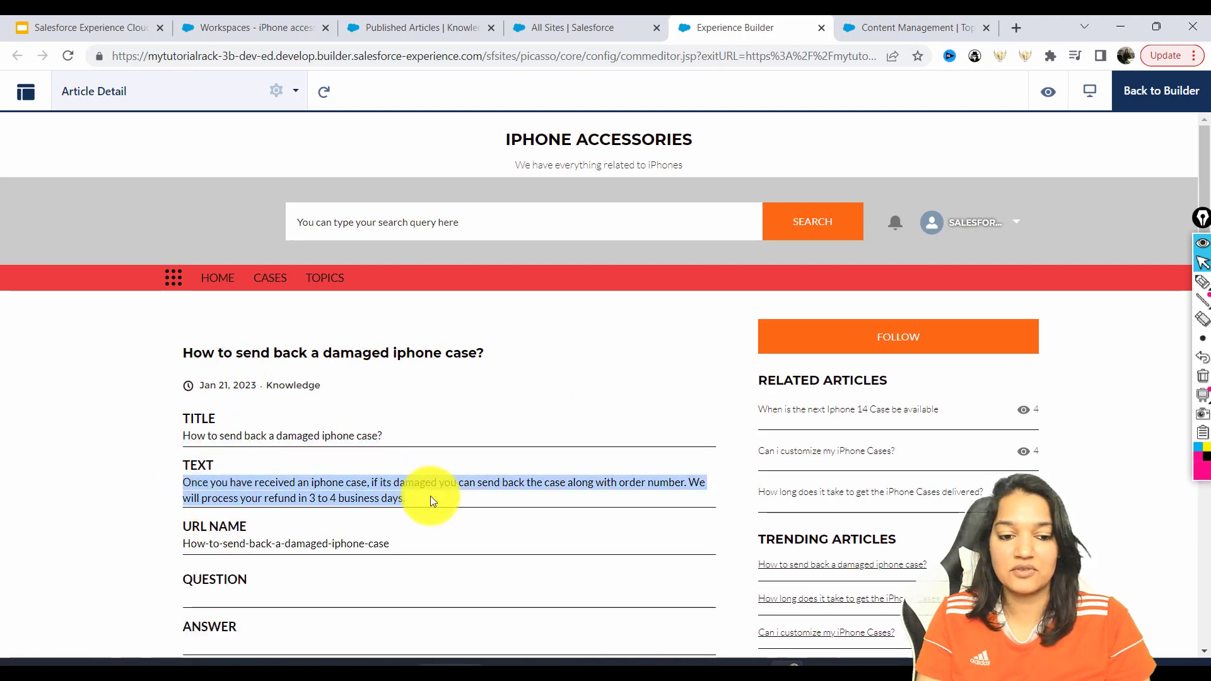
{"action": "left_click", "coordinate": [214, 278]}
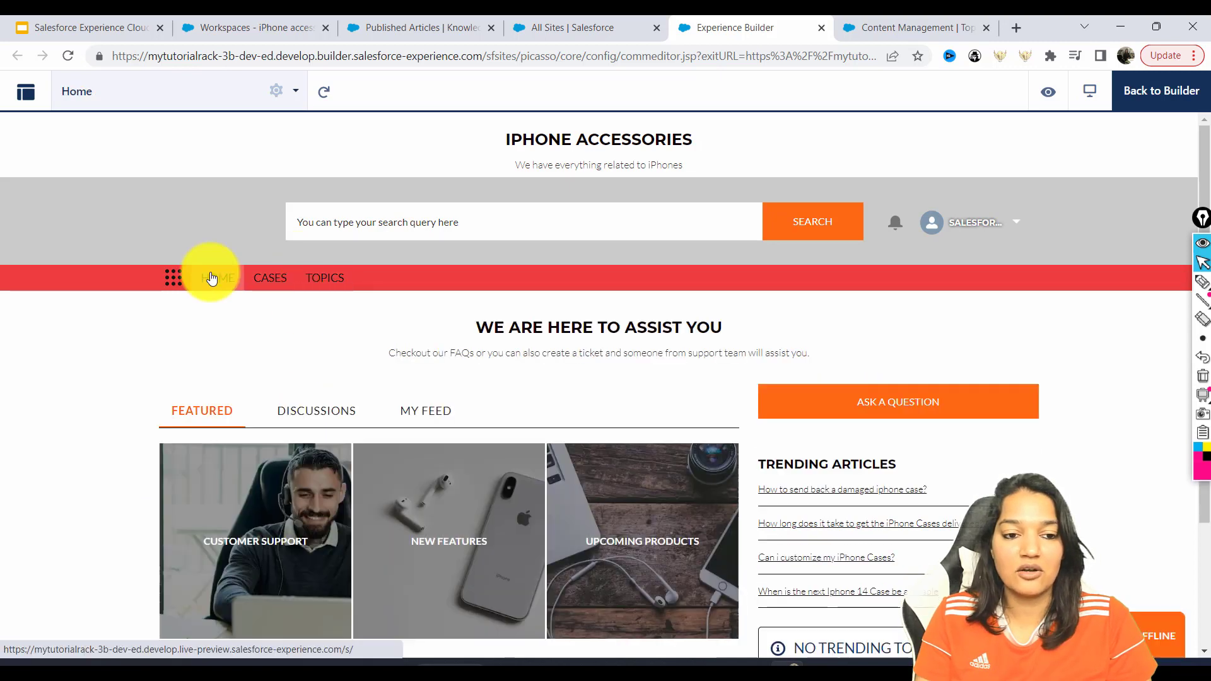
{"action": "left_click", "coordinate": [469, 540]}
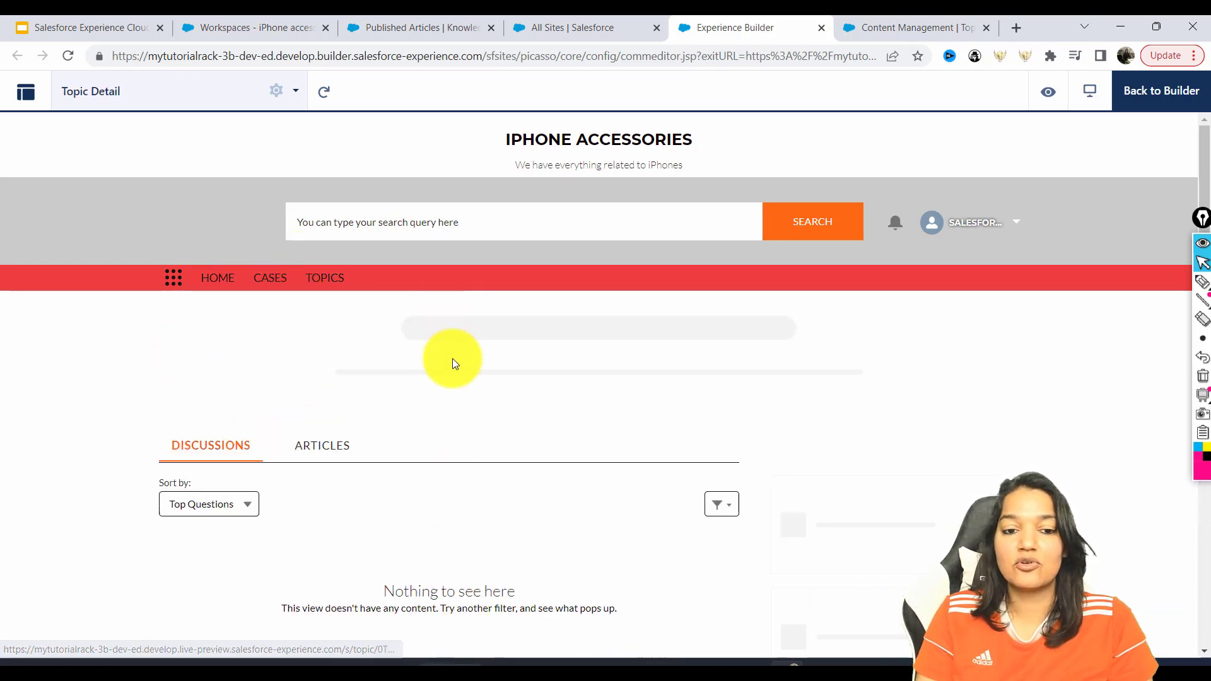
{"action": "left_click", "coordinate": [325, 402]}
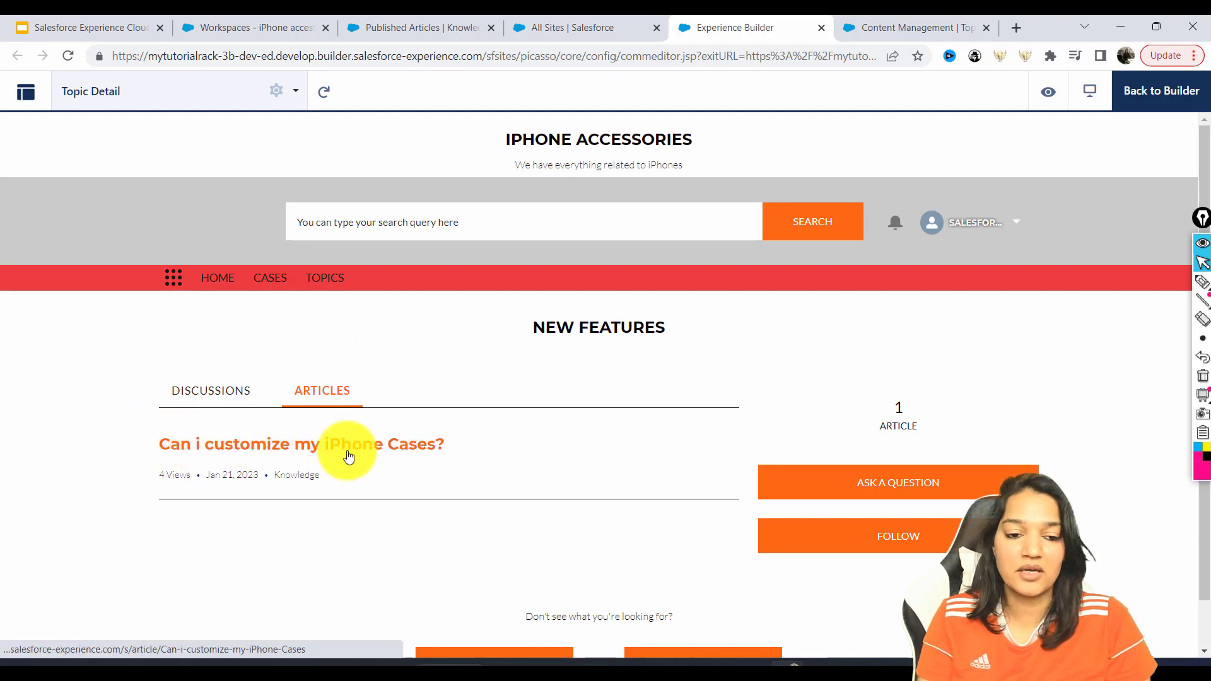
{"action": "left_click", "coordinate": [221, 279]}
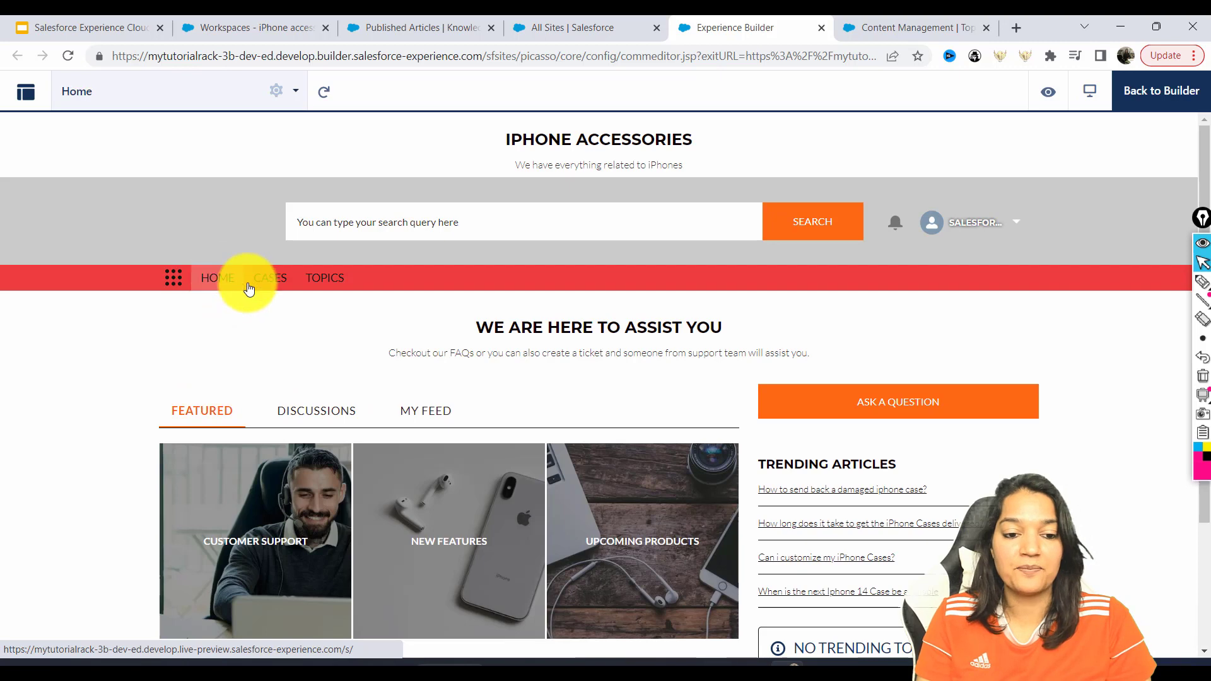
{"action": "left_click", "coordinate": [657, 553]}
{"action": "left_click", "coordinate": [332, 396]}
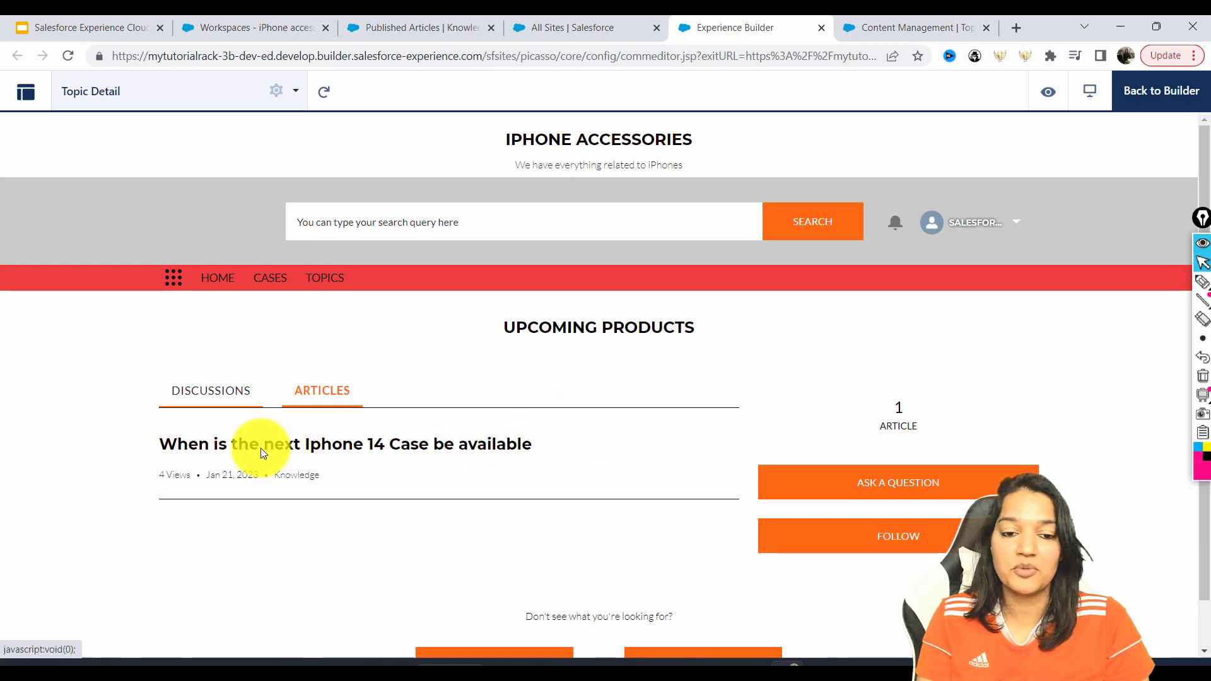
{"action": "left_click", "coordinate": [431, 446]}
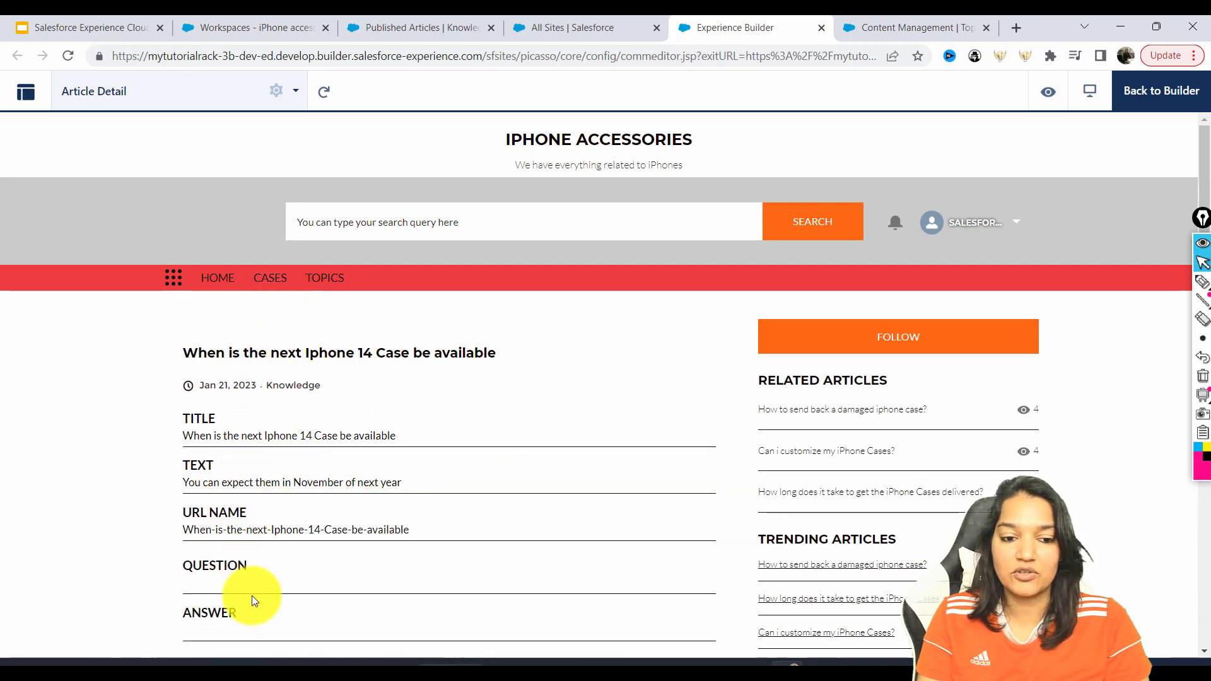
{"action": "left_click", "coordinate": [218, 278]}
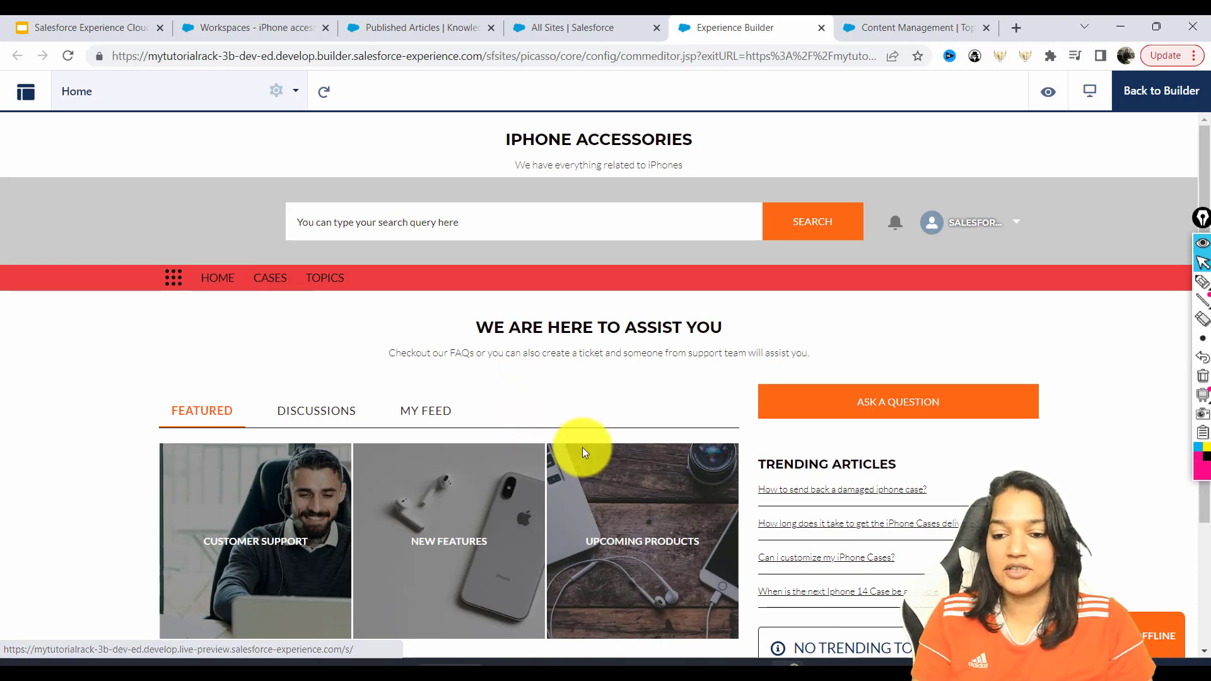
Open the damaged iPhone case trending article, return home, and scroll the empty Discussions tab.
{"action": "left_click", "coordinate": [882, 496]}
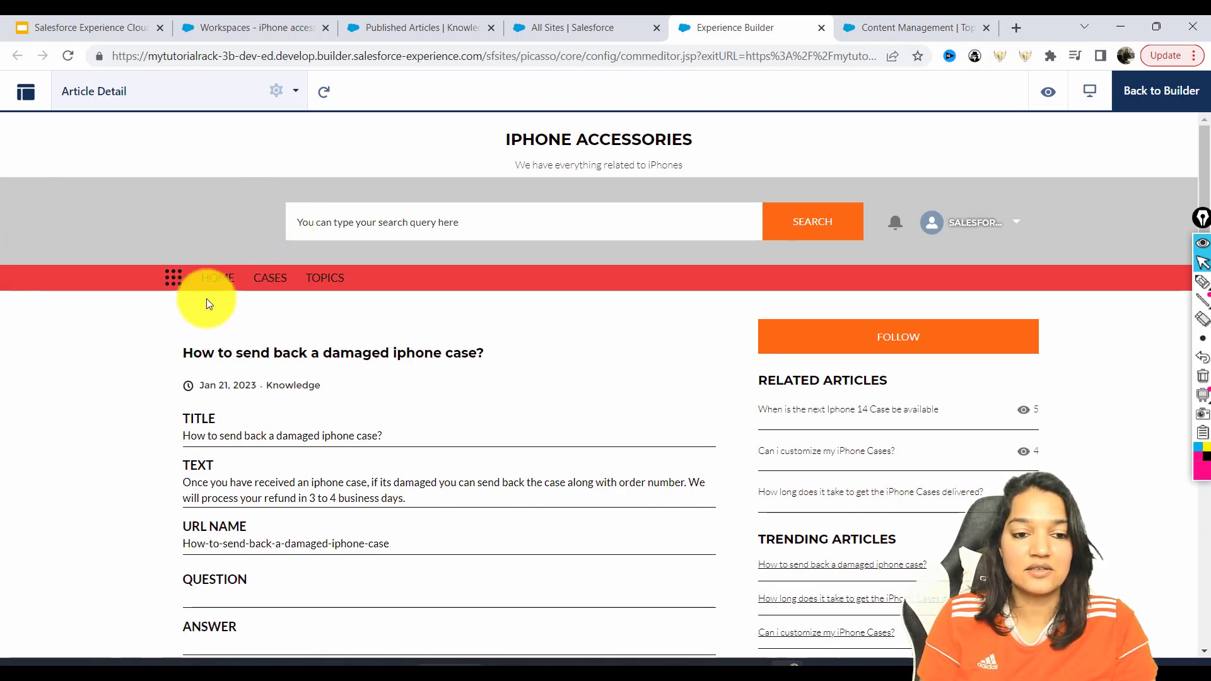
{"action": "left_click", "coordinate": [217, 278]}
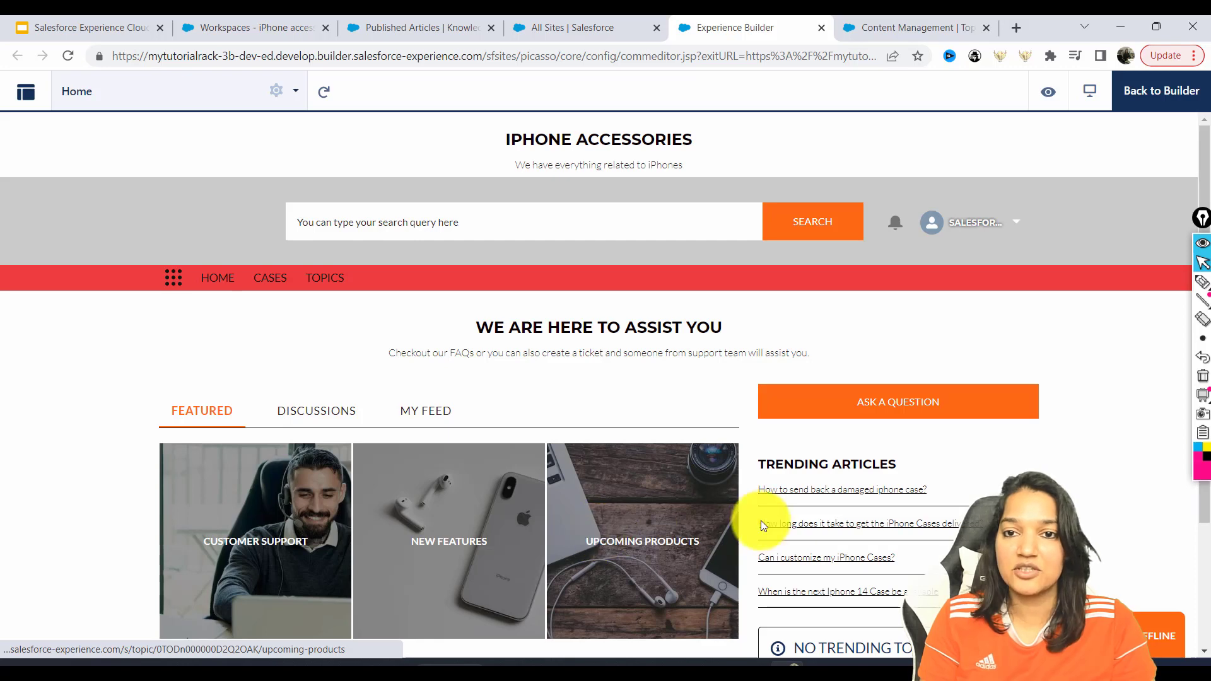
{"action": "left_click", "coordinate": [336, 413]}
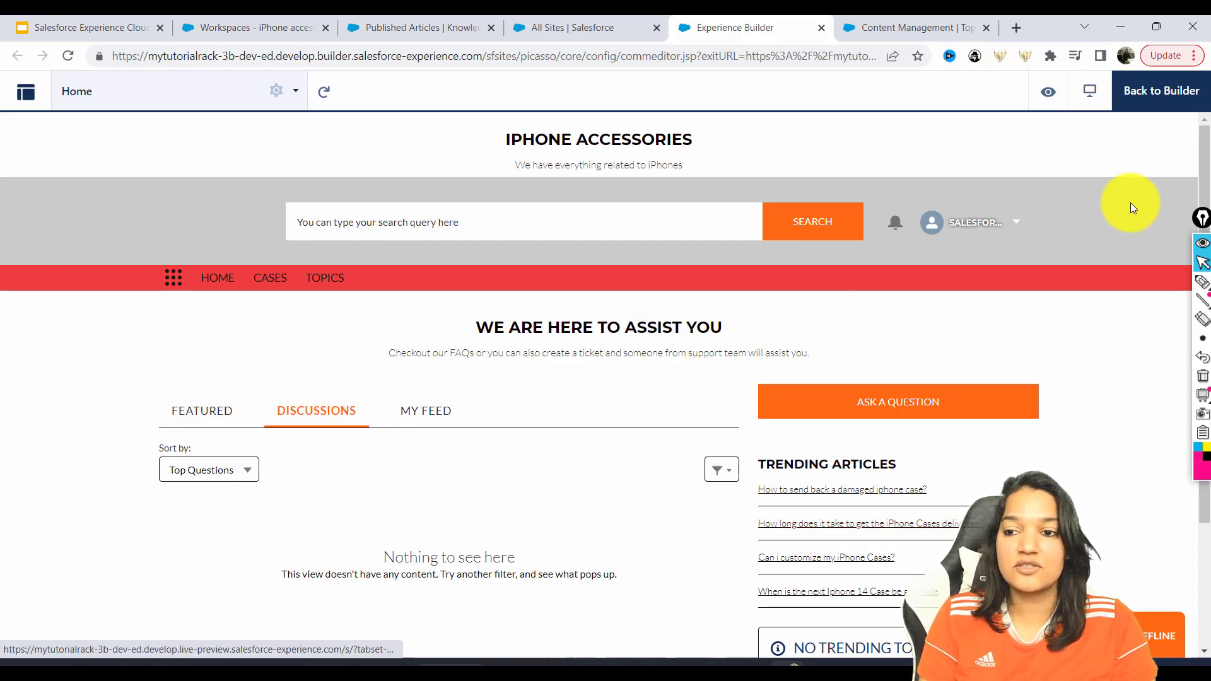
{"action": "scroll", "coordinate": [1161, 228], "scroll_direction": "down", "scroll_amount": 2}
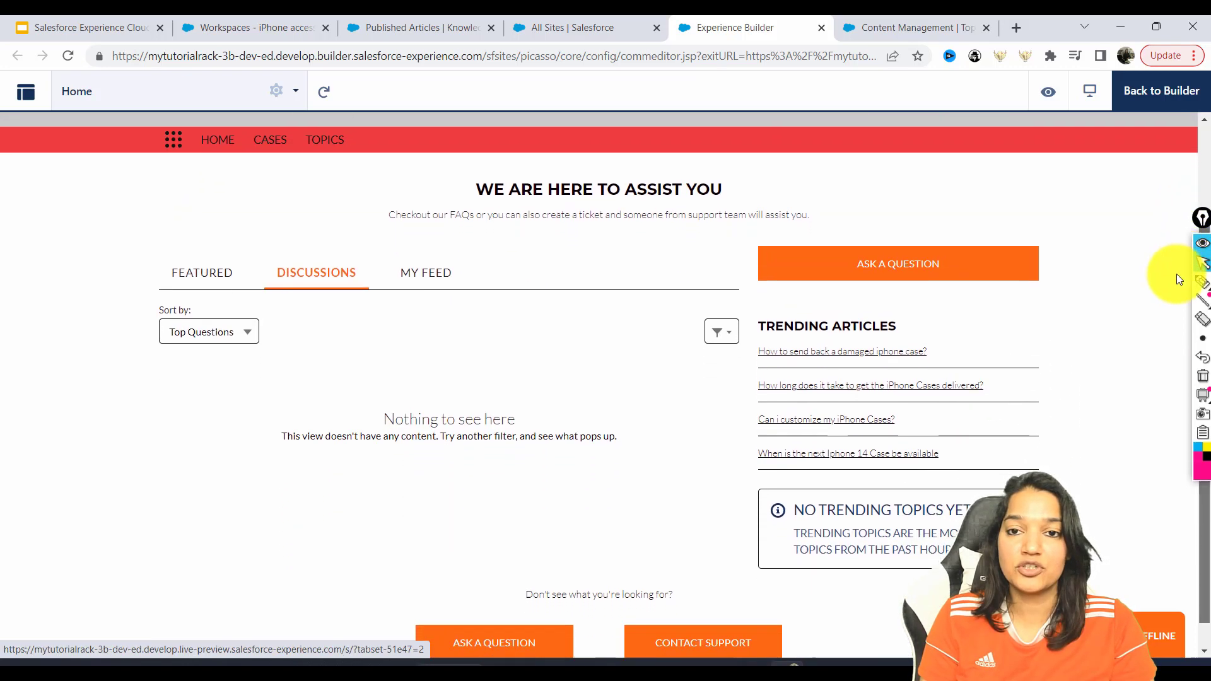
{"action": "scroll", "coordinate": [1176, 274], "scroll_direction": "down", "scroll_amount": 1}
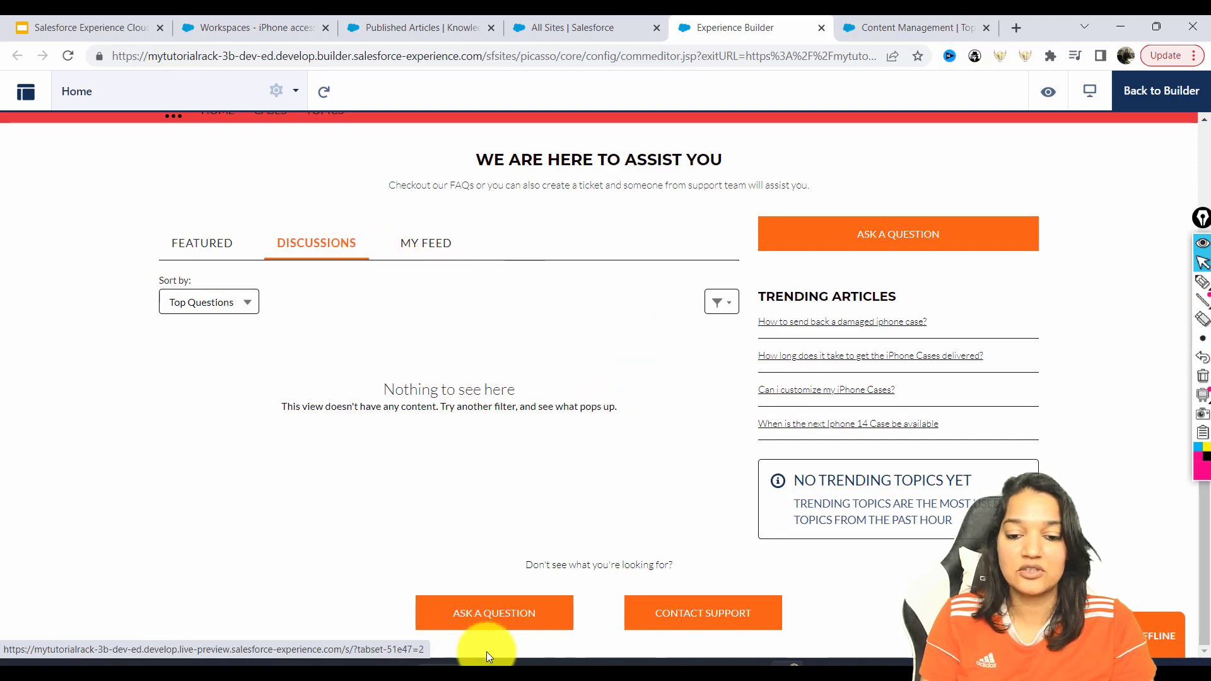